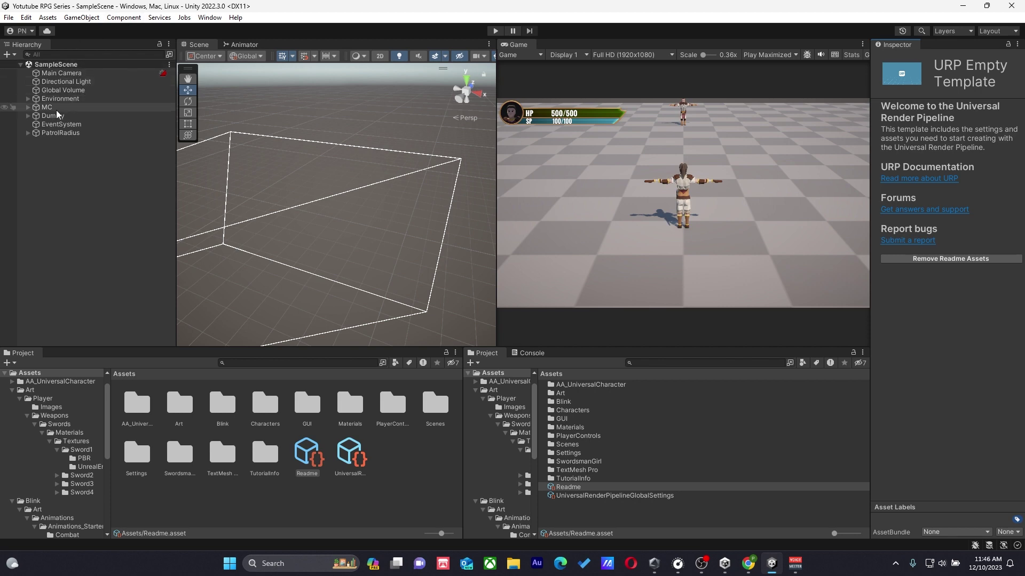
Add a UI Panel as a child of the HUD object under MC and name it DeathScreen.
left_click(30, 108)
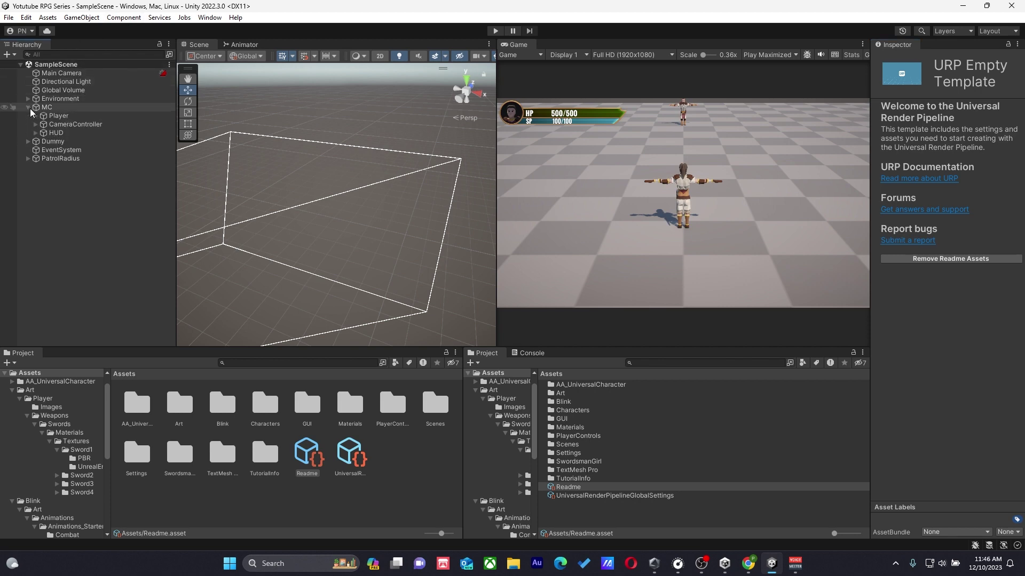
left_click(36, 133)
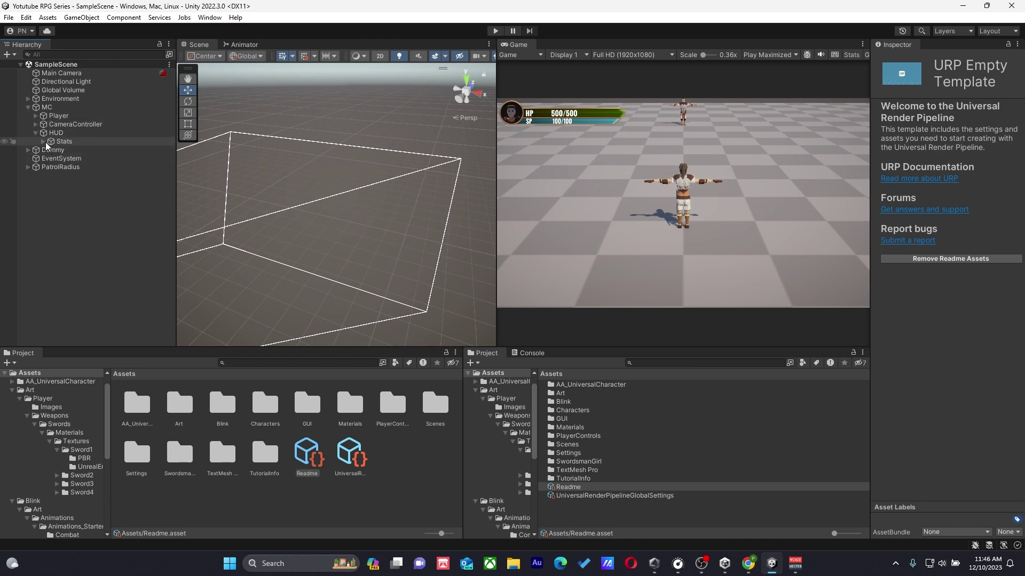
right_click(53, 132)
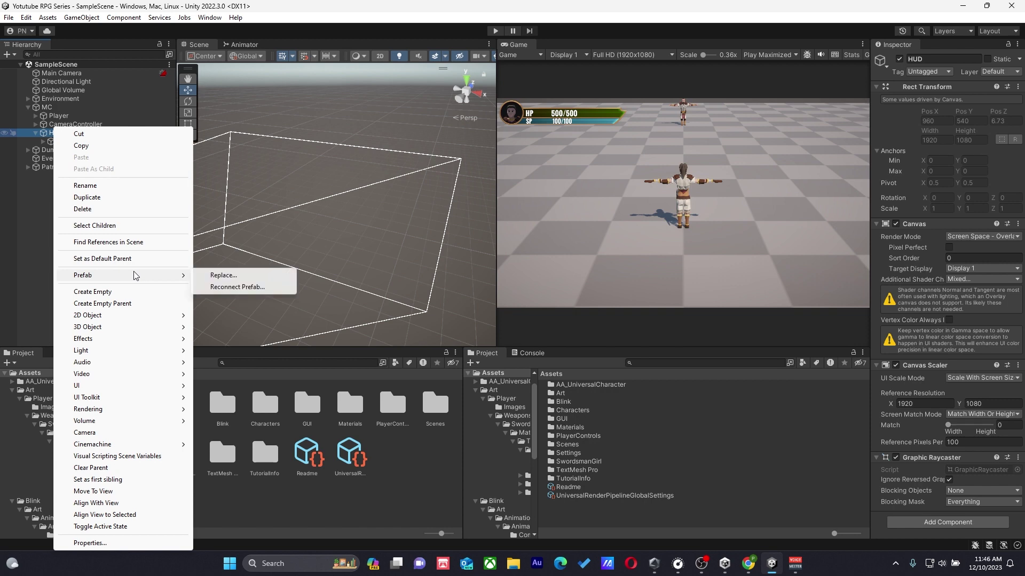
mouse_move(123, 385)
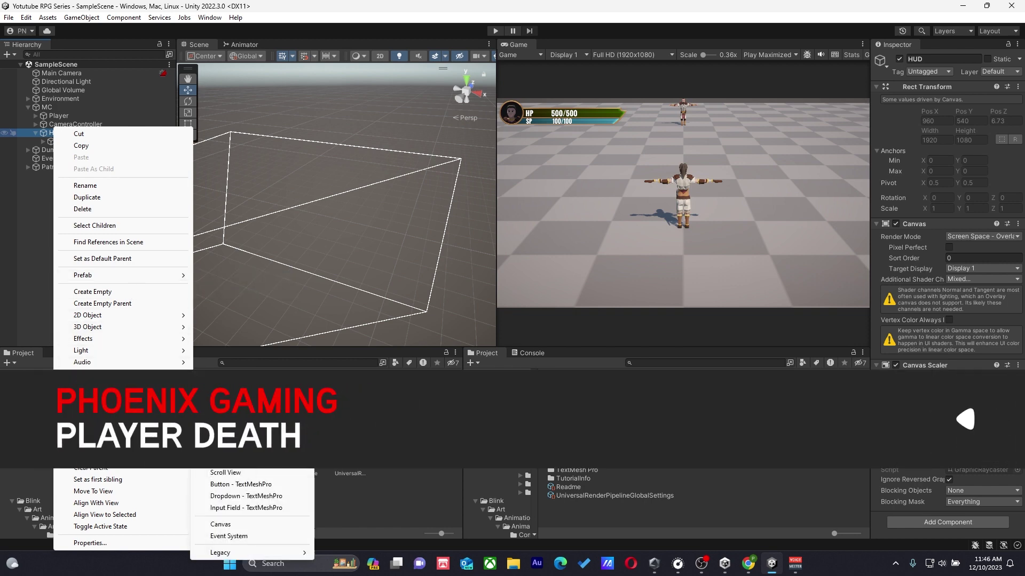
left_click(224, 425)
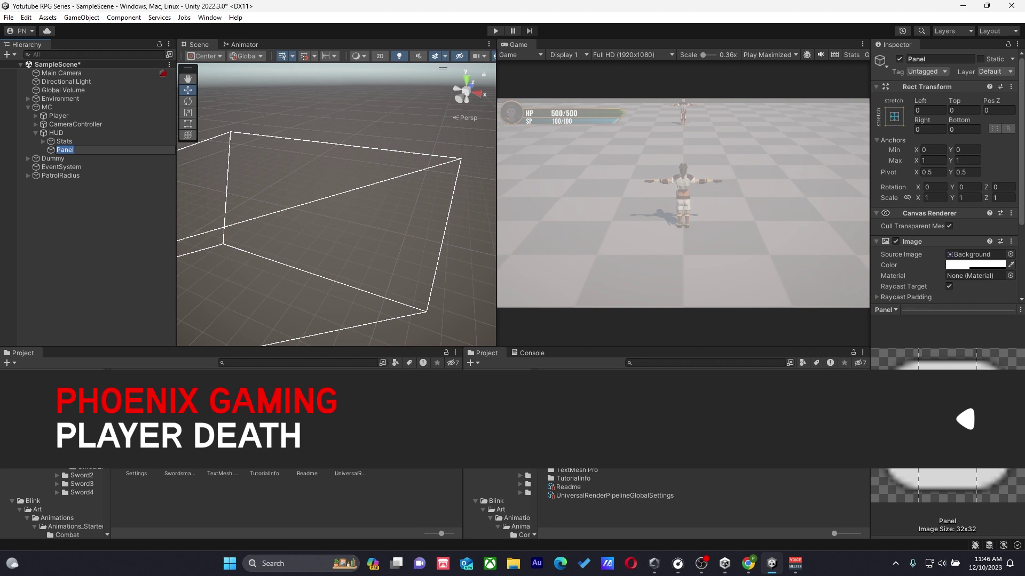
type("DeathScreen")
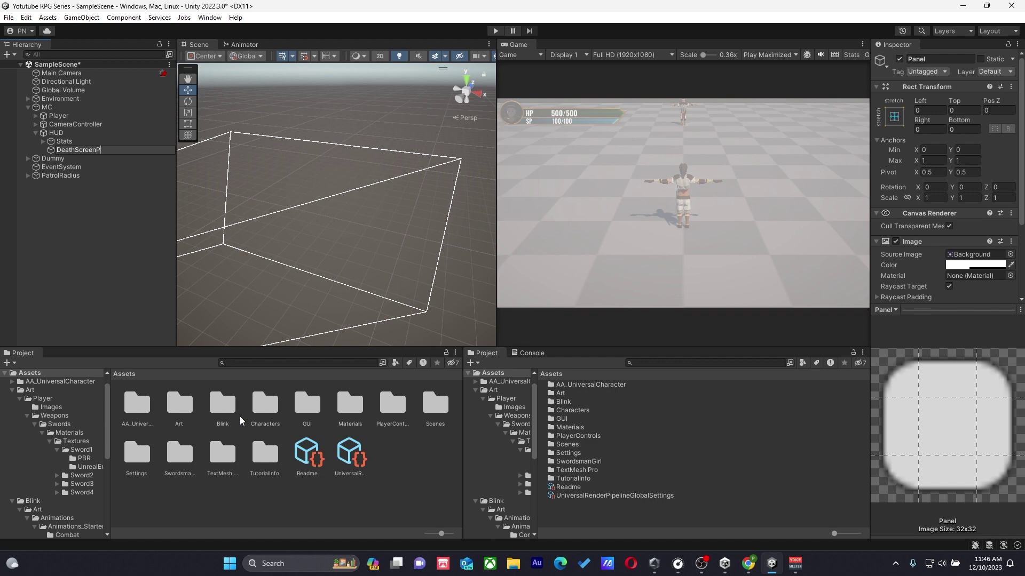
key("Return")
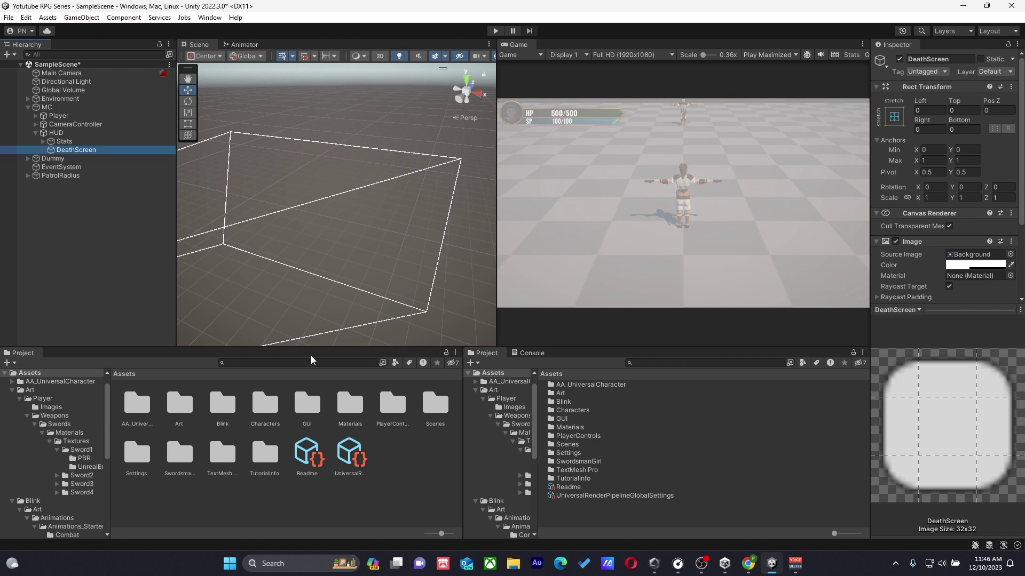
Add a TextMeshPro text object inside DeathScreen and set its font size to 300.
right_click(69, 149)
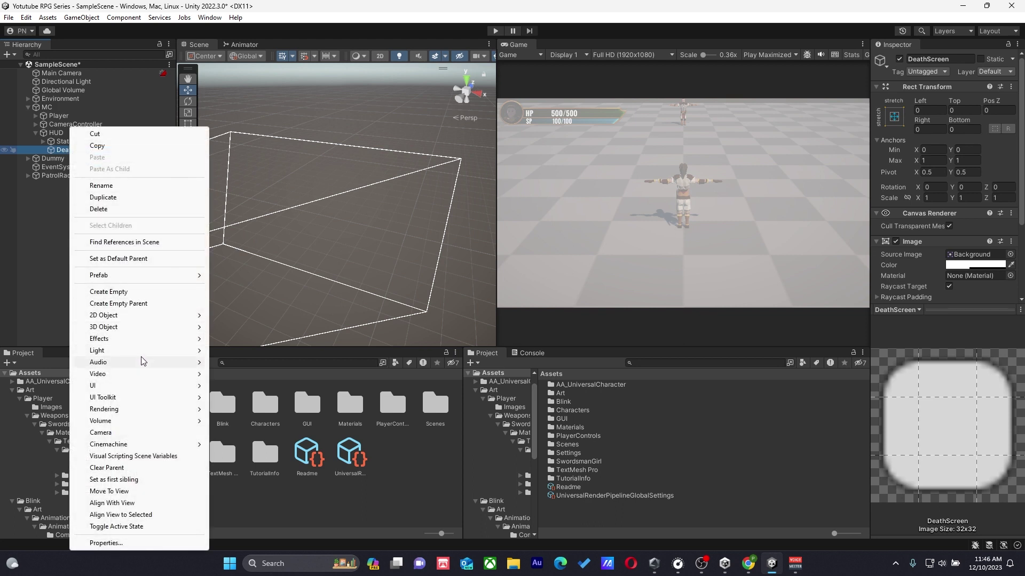
mouse_move(142, 385)
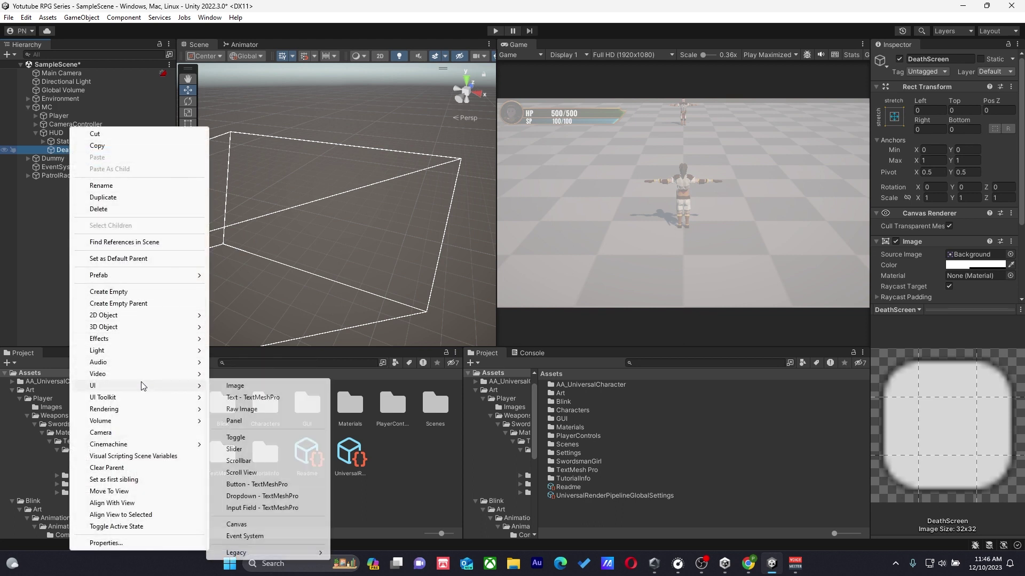
left_click(277, 397)
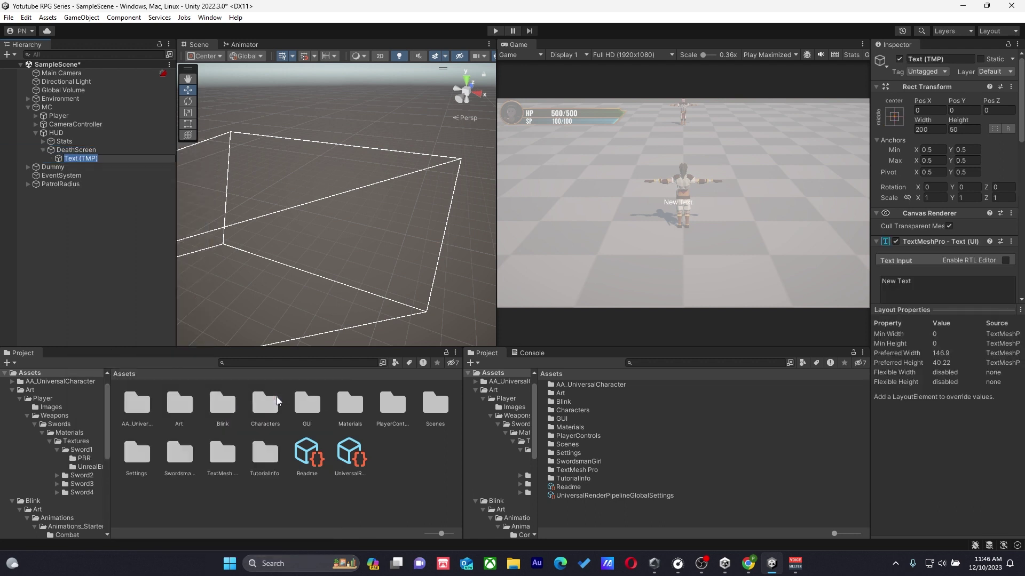
scroll(907, 213, "down", 3)
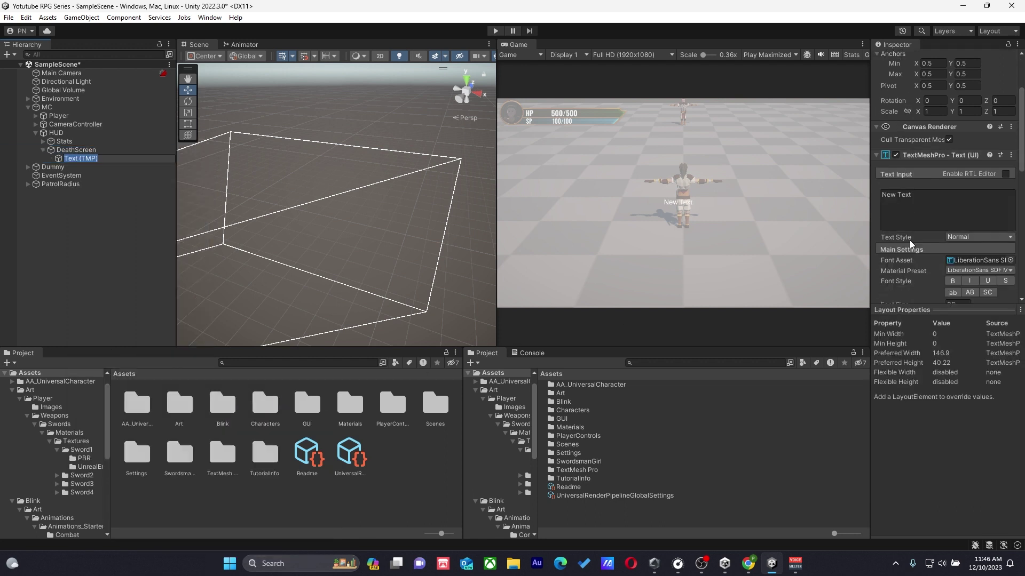
scroll(981, 277, "down", 1)
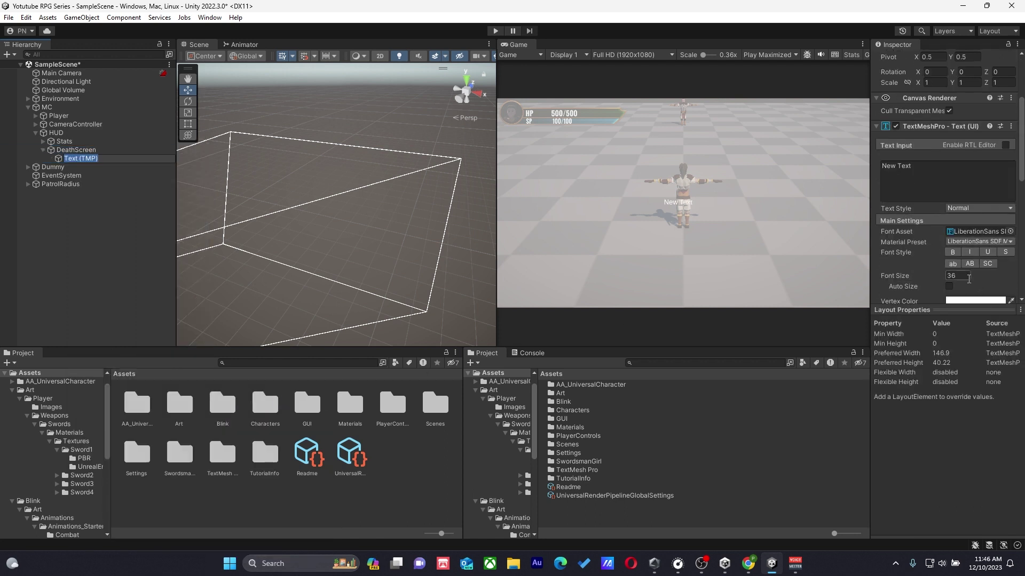
left_click(963, 276)
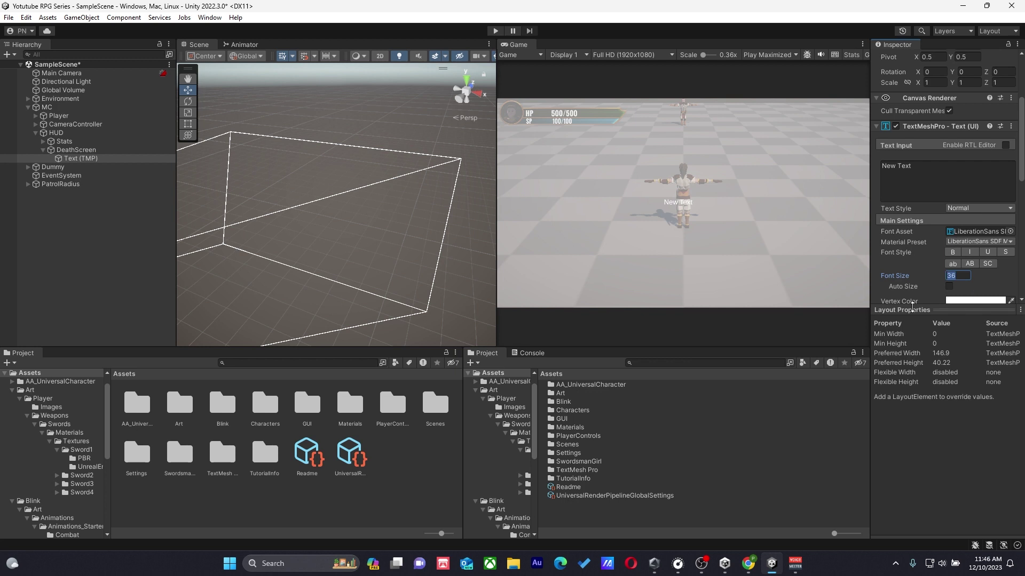
type("300")
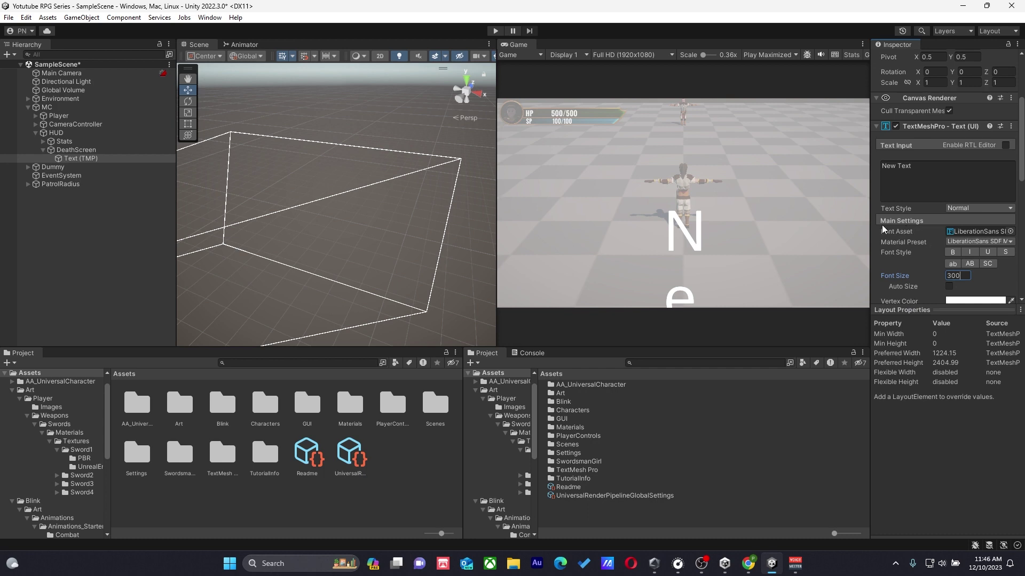
In the 2D scene view, widen the text box on both sides so the text fits one line, and extend its upper edge.
double_click(148, 159)
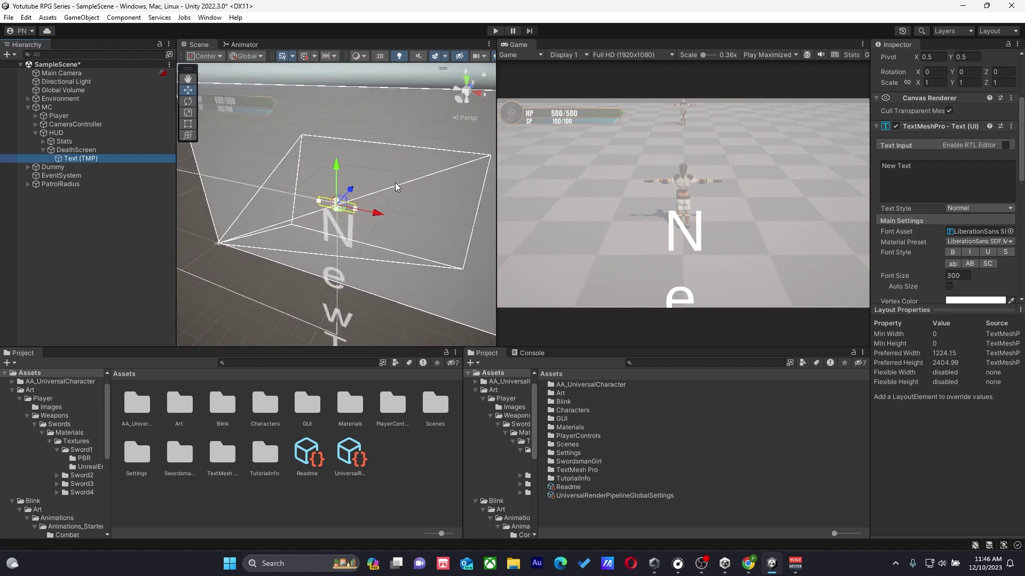
left_click_drag(395, 184, 425, 72, "alt")
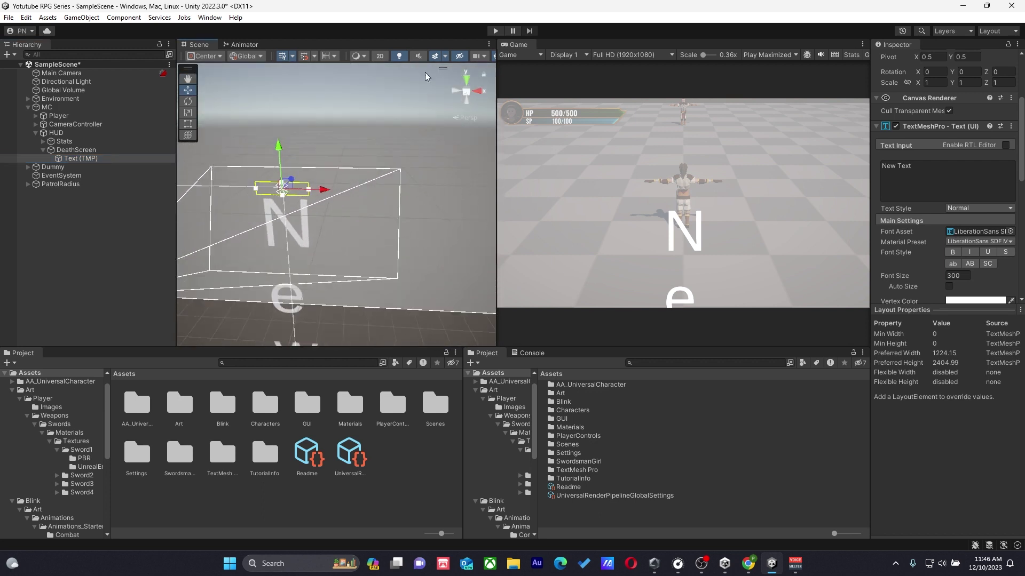
left_click(380, 55)
key("t")
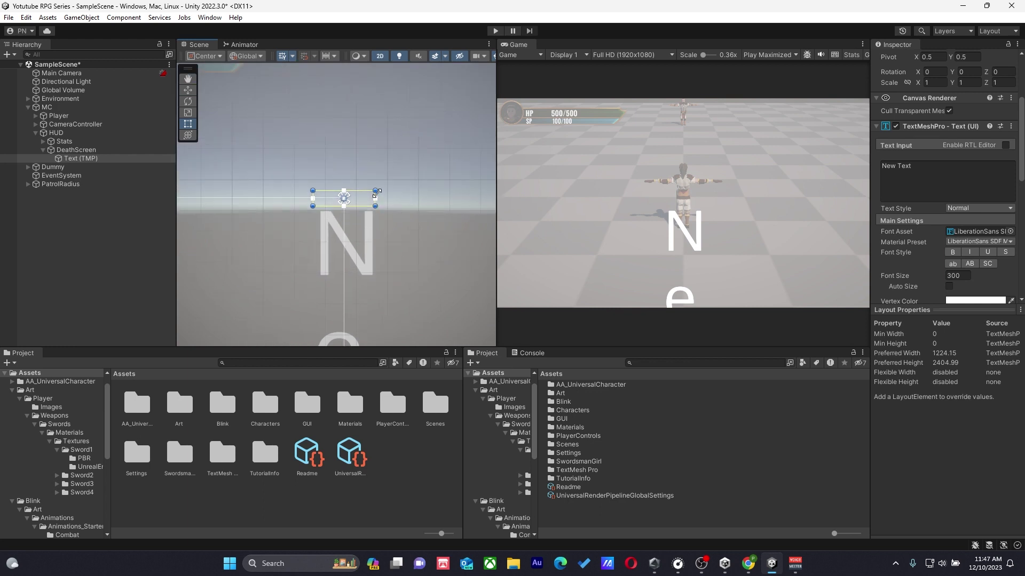
left_click_drag(376, 191, 532, 197)
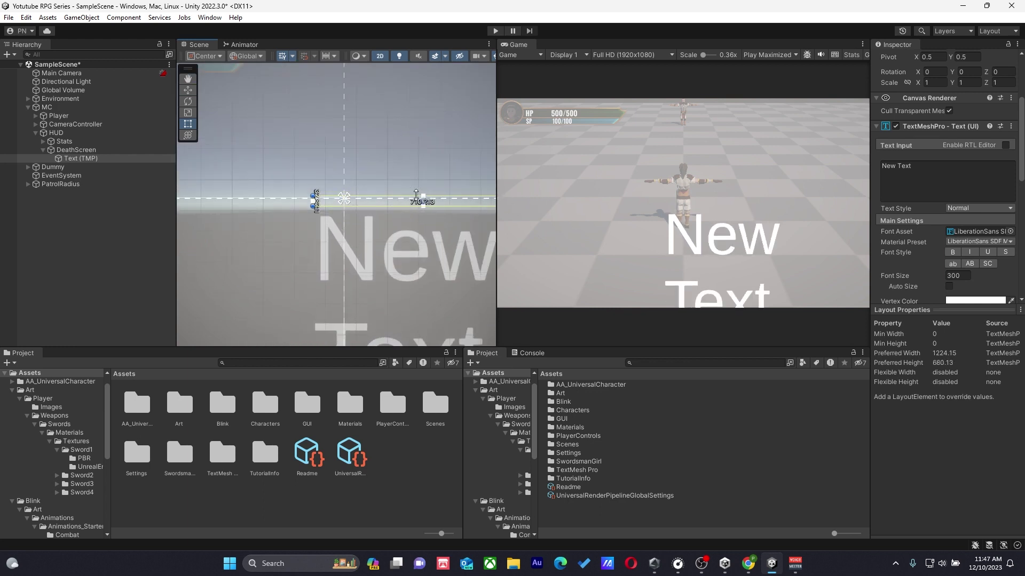
left_click_drag(317, 194, 129, 161)
left_click_drag(339, 167, 410, 188)
scroll(408, 191, "down", 3)
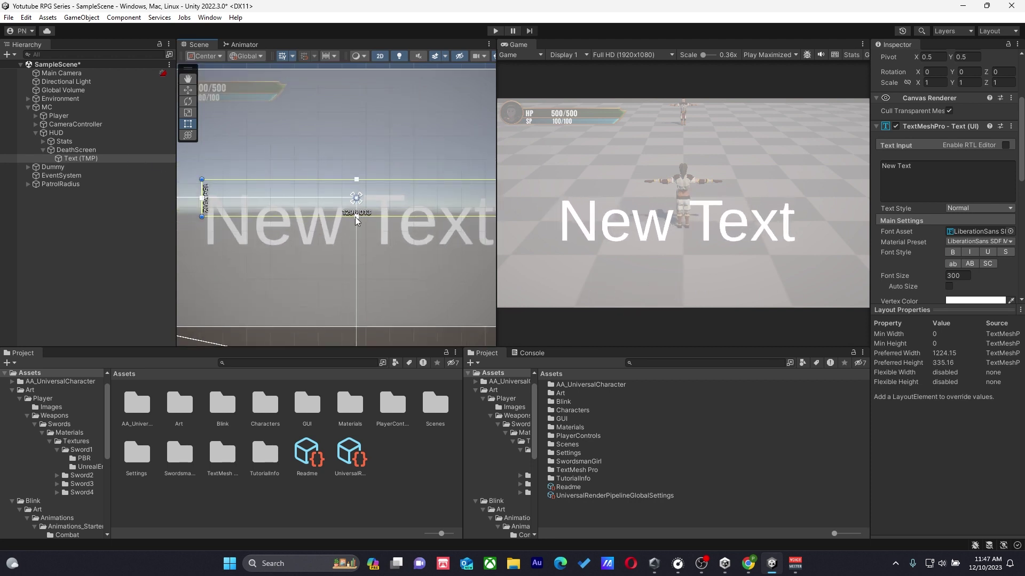
left_click_drag(361, 180, 365, 133)
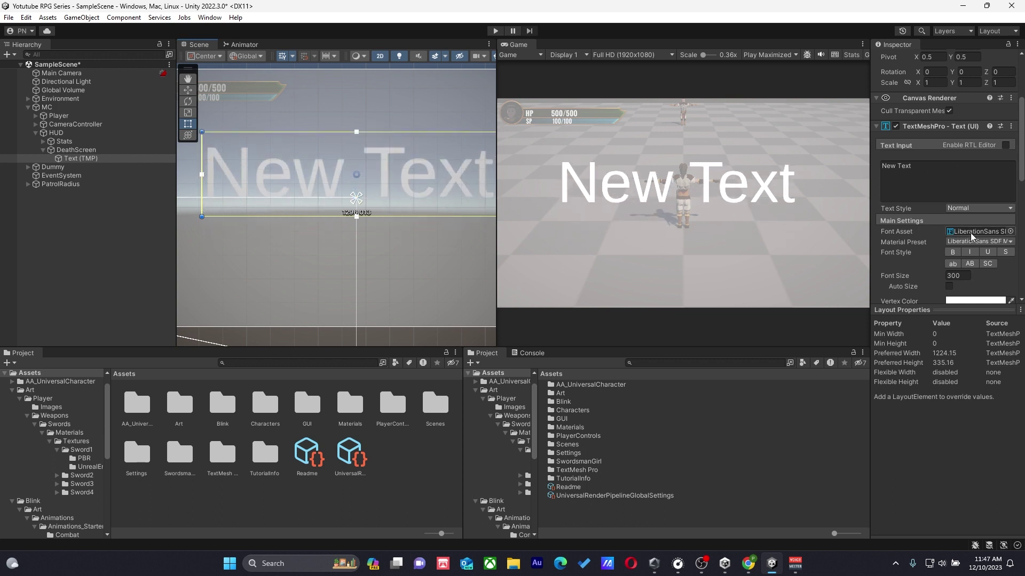
Make the text bold, then enlarge its box slightly to fit one line and recentre it on the panel.
left_click(955, 251)
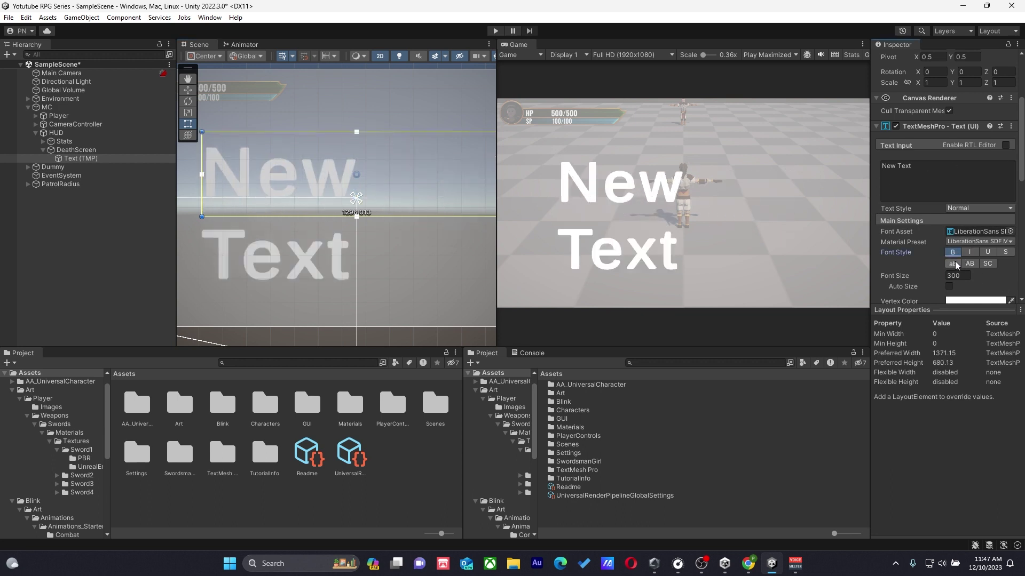
scroll(461, 188, "down", 5)
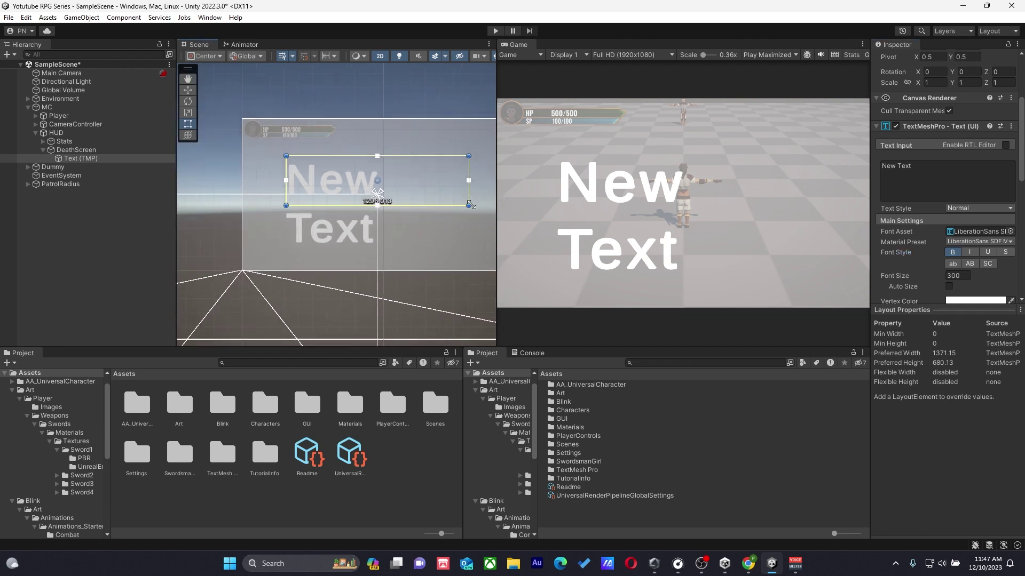
left_click_drag(473, 208, 487, 215)
left_click_drag(449, 182, 441, 190)
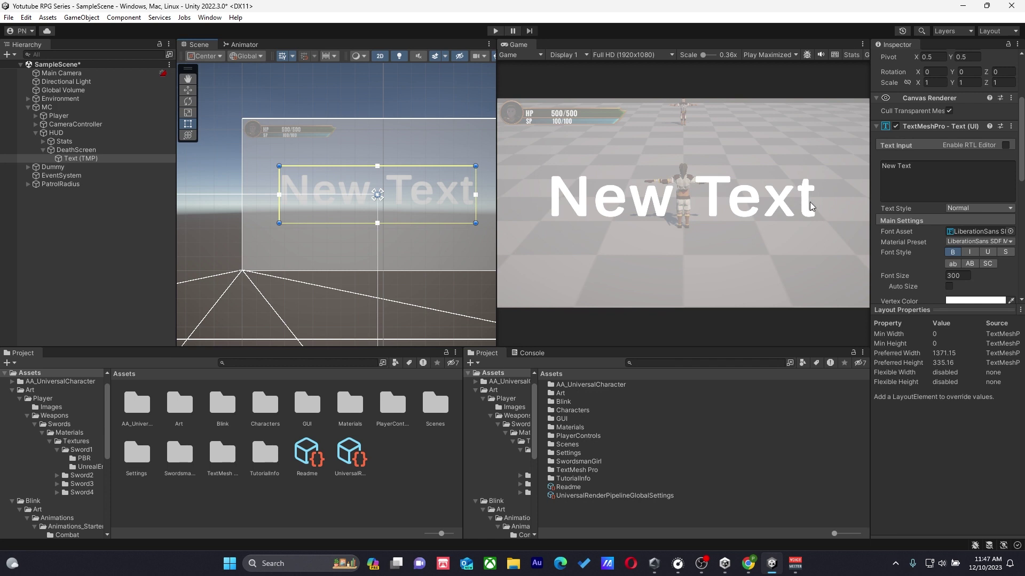
Set the text's font size to 250 and align it to the centre horizontally and the middle vertically.
left_click(967, 276)
type("250")
scroll(963, 267, "down", 4)
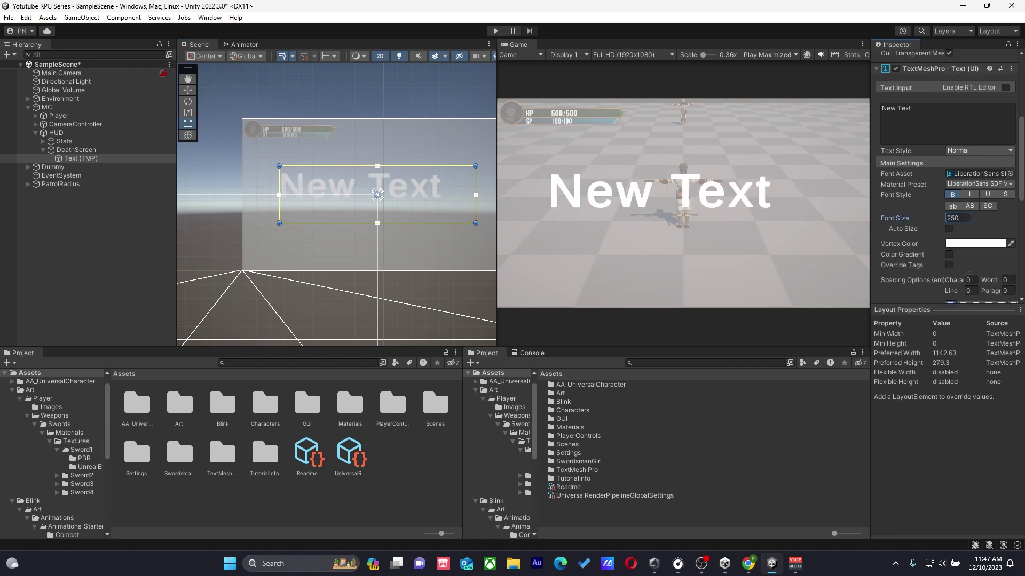
left_click(964, 248)
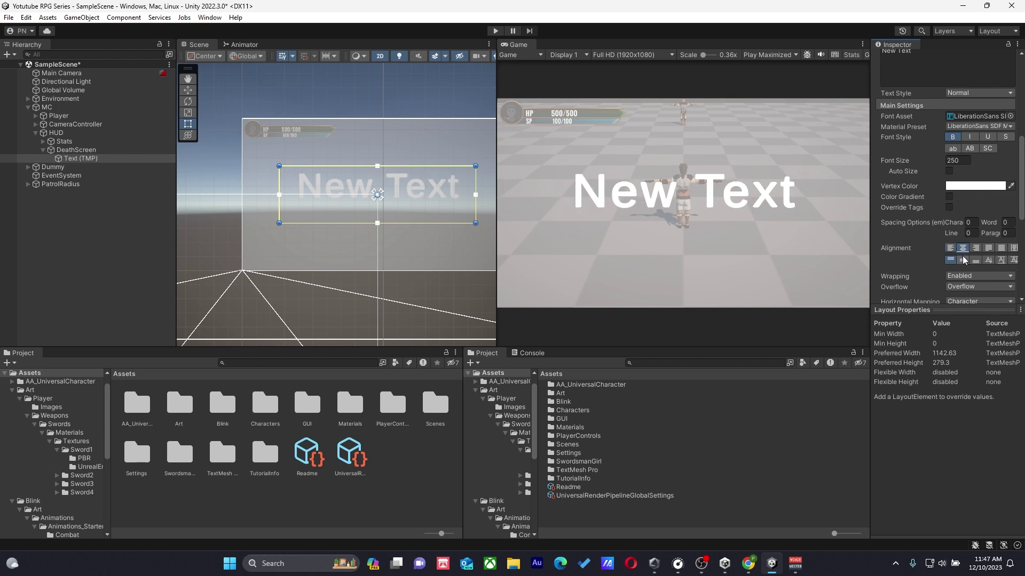
left_click(963, 260)
Change the text's font asset to Oswald Bold SDF.
left_click(1010, 116)
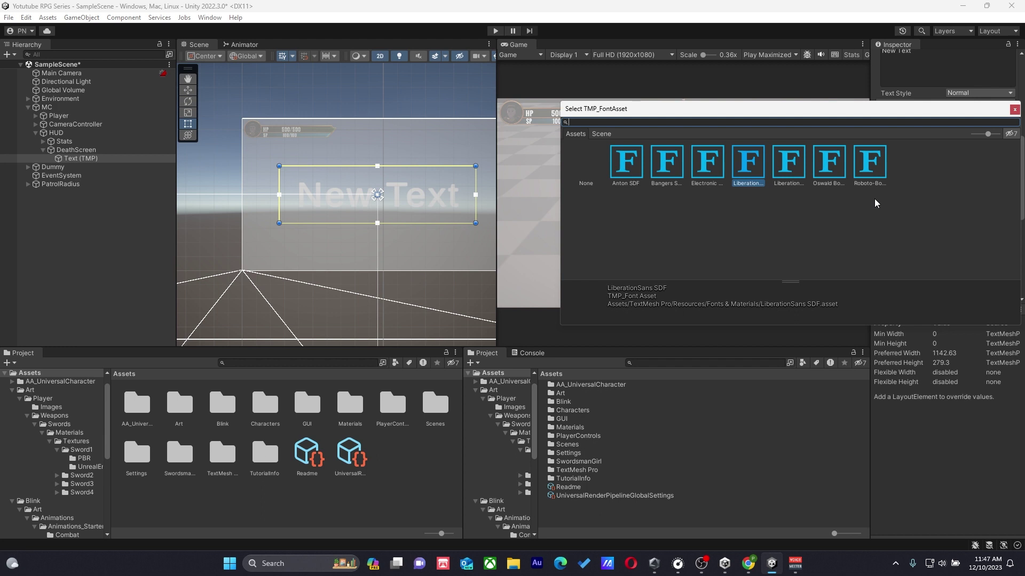
left_click(842, 169)
double_click(828, 171)
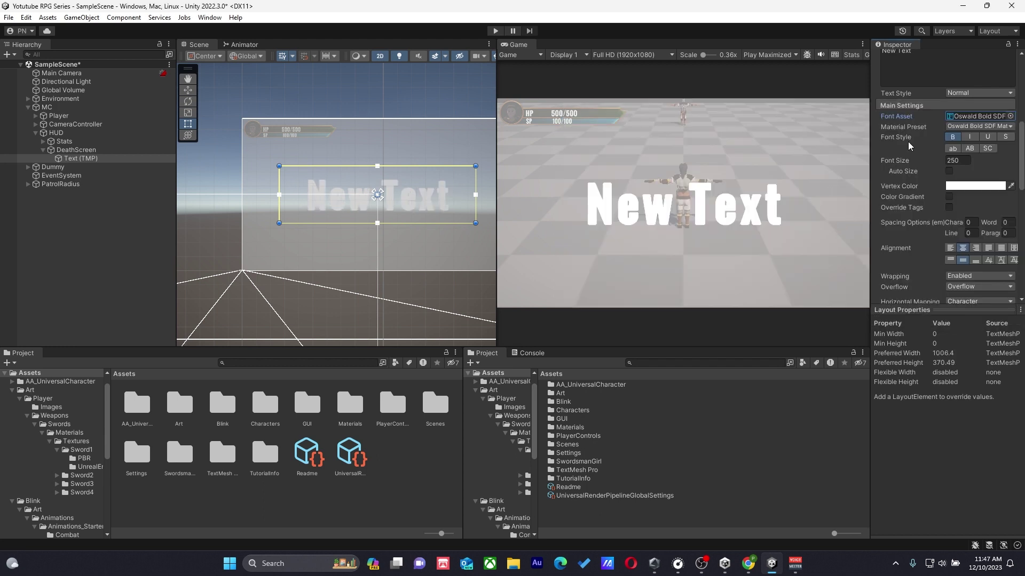
Replace the placeholder wording of the text object with YOU DIED.
scroll(900, 160, "up", 2)
left_click(917, 84)
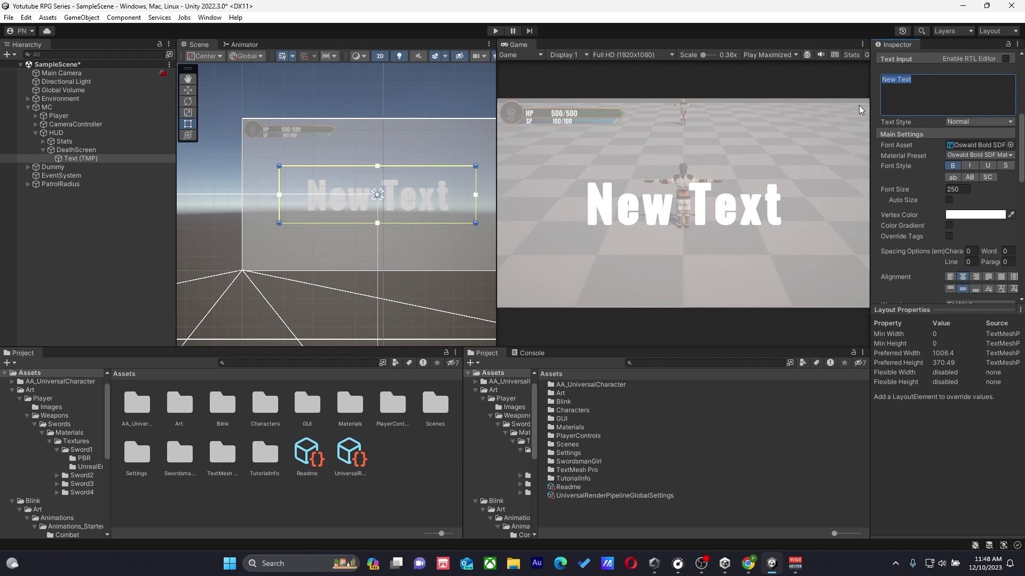
type("yo")
key("BackSpace")
key("BackSpace")
type("Y")
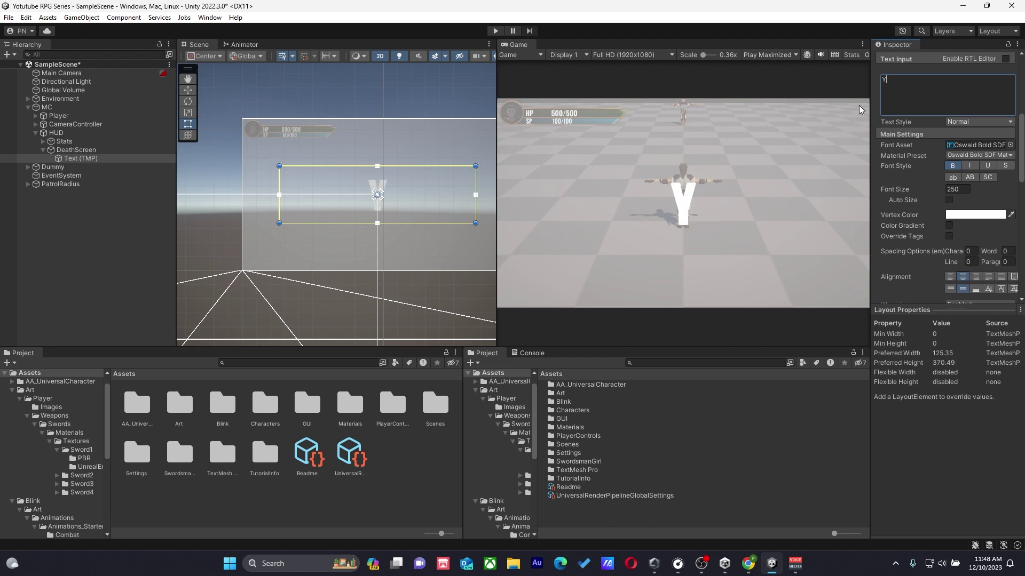
type("OU DIED")
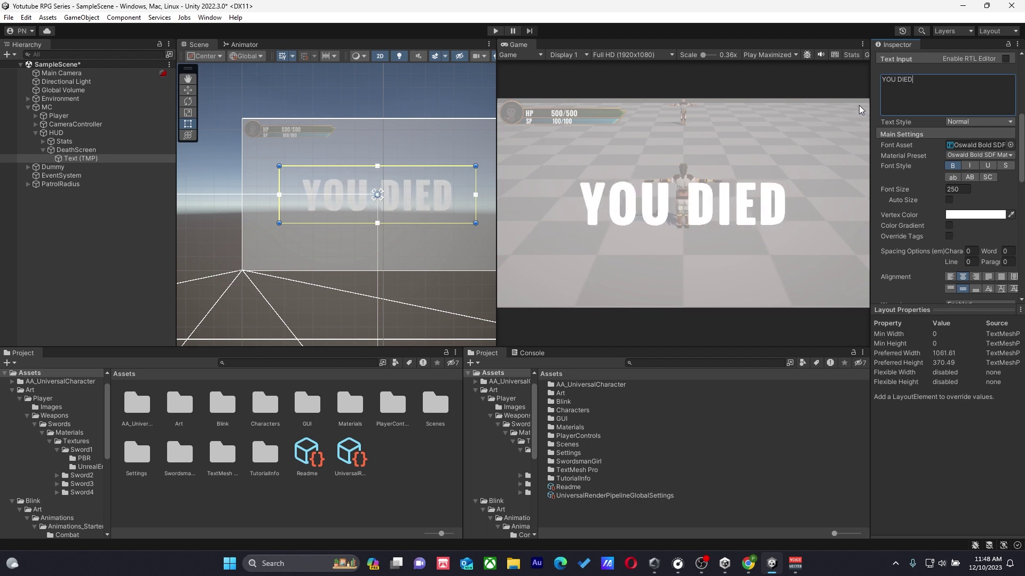
Set the vertex color of the YOU DIED text to dark red, hex C30303.
left_click(960, 215)
left_click(975, 271)
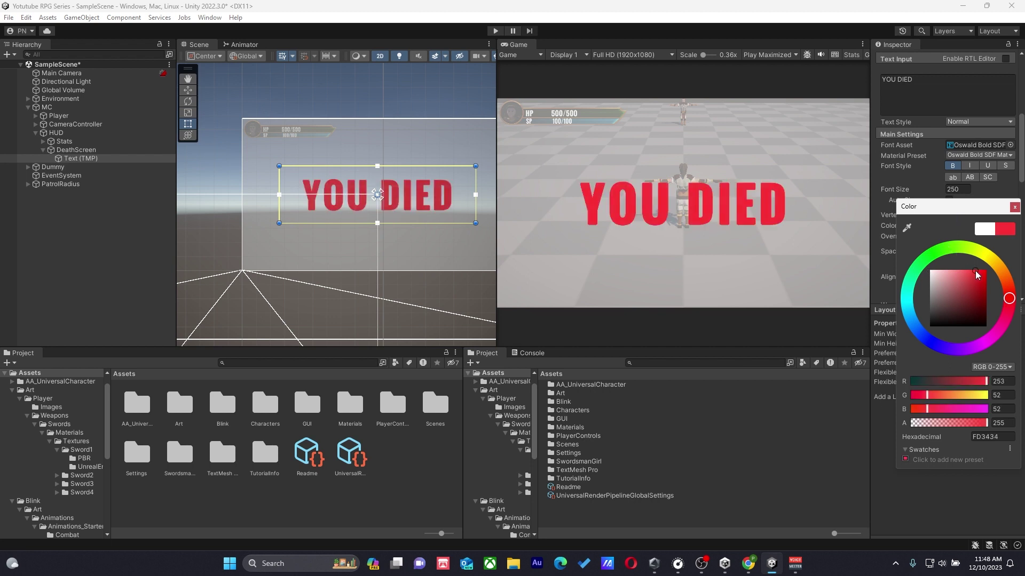
left_click_drag(983, 277, 985, 283)
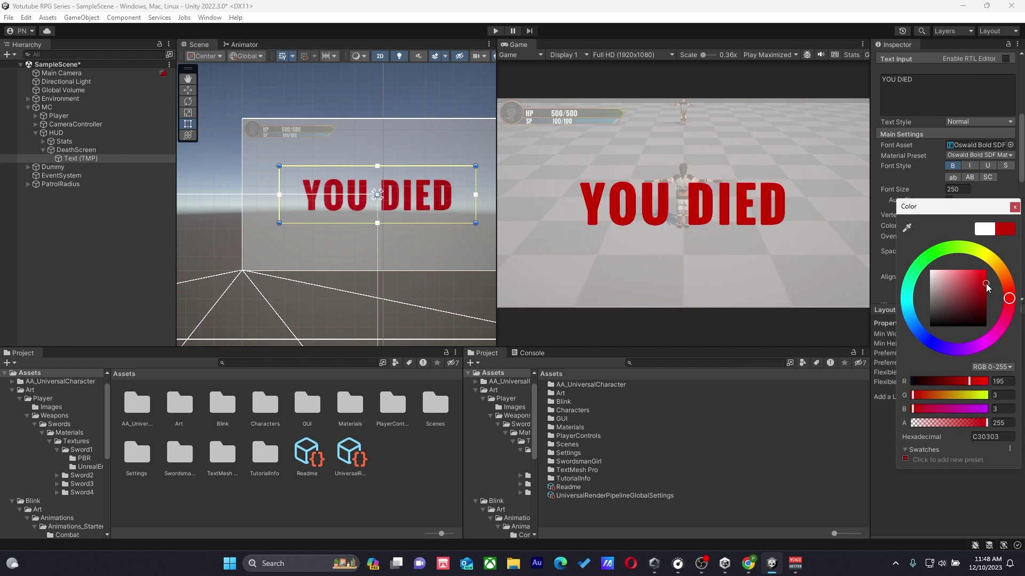
left_click(1014, 207)
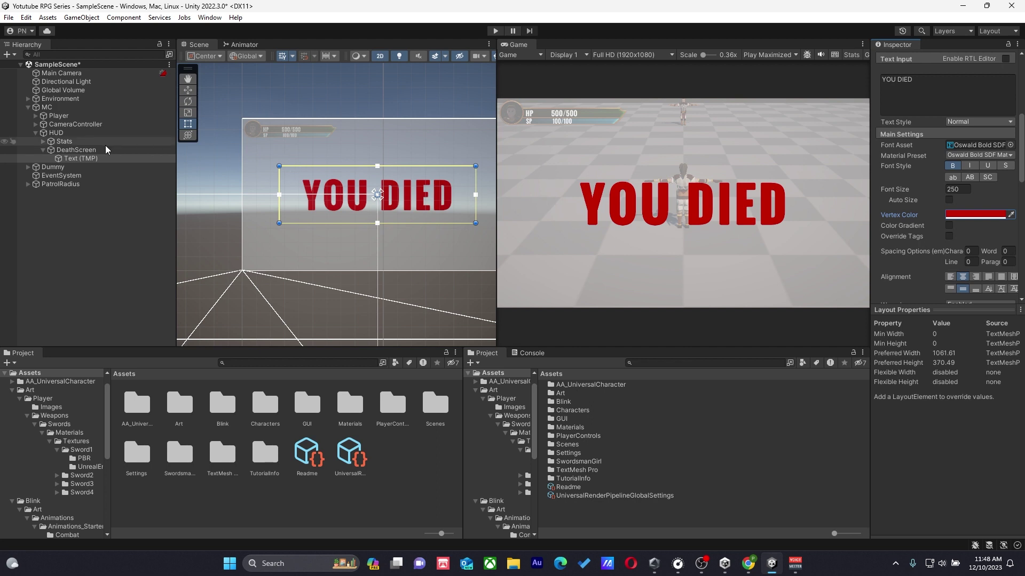
Rename the text object under DeathScreen to DeathText.
left_click(81, 157)
left_click(81, 156)
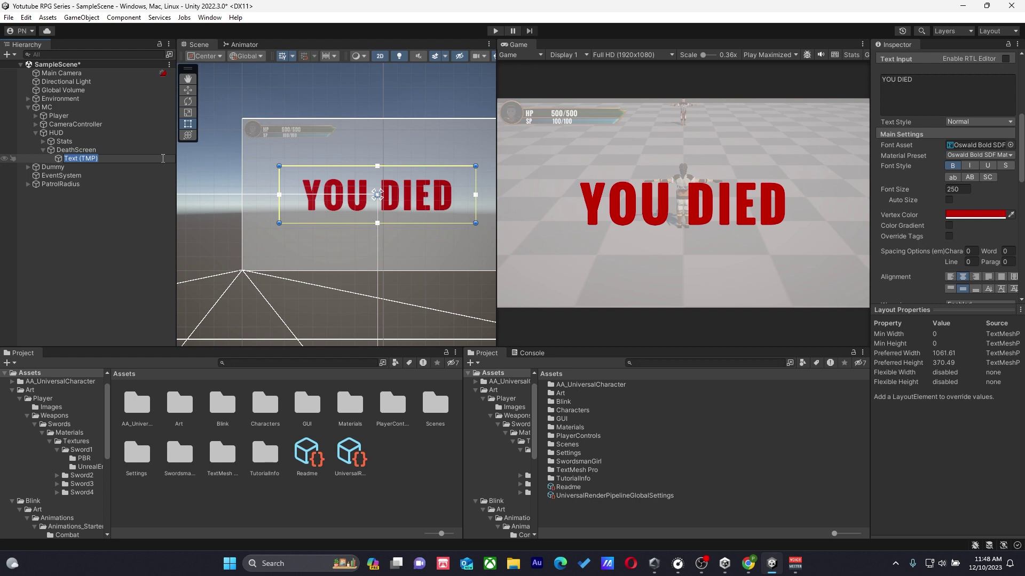
type("dEATH")
key("BackSpace")
key("BackSpace")
key("BackSpace")
key("BackSpace")
key("BackSpace")
type("DeathT")
type("es")
type("t")
key("Return")
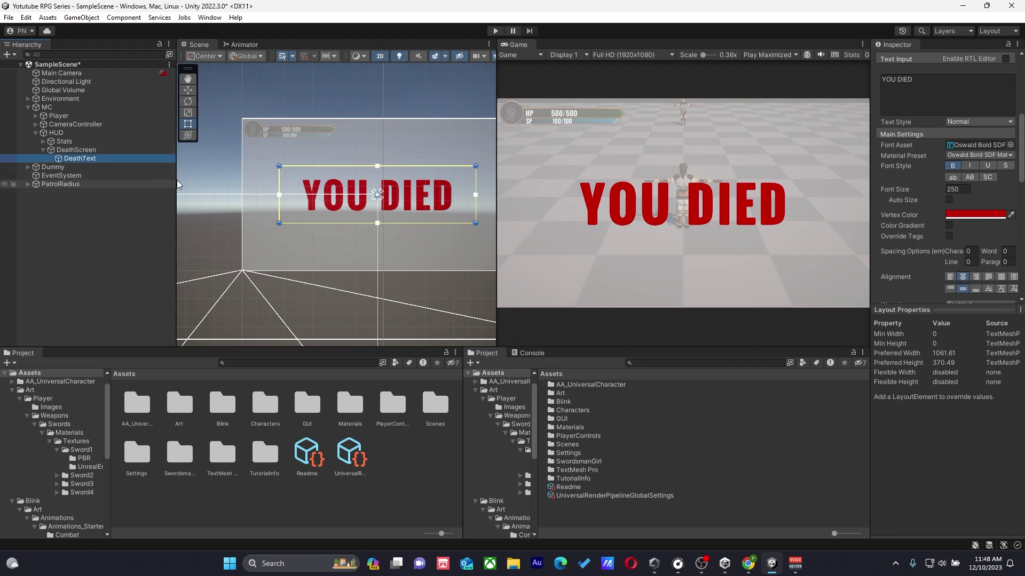
Add a second TextMeshPro text object as a child of DeathScreen.
left_click(113, 151)
right_click(113, 151)
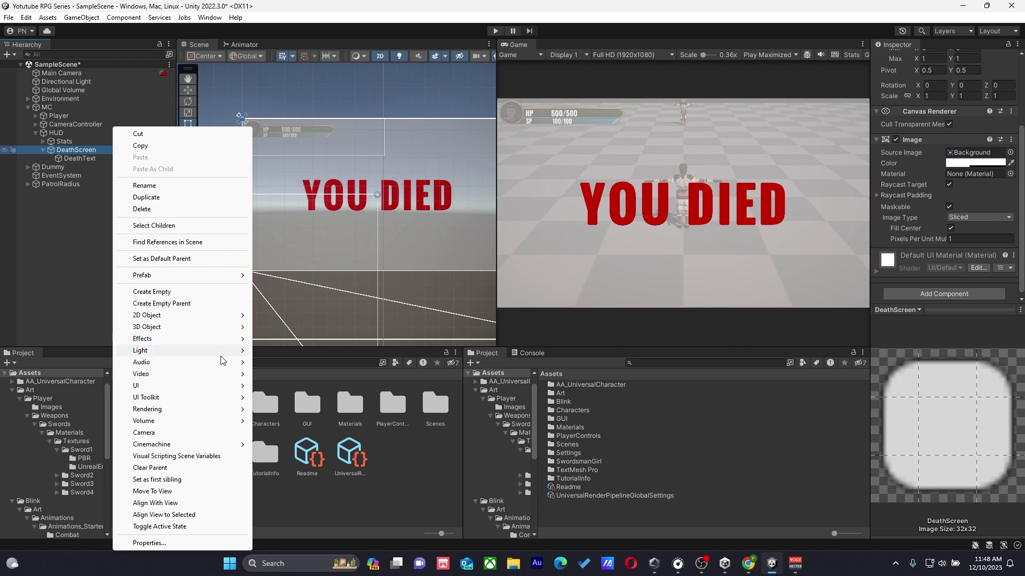
mouse_move(223, 351)
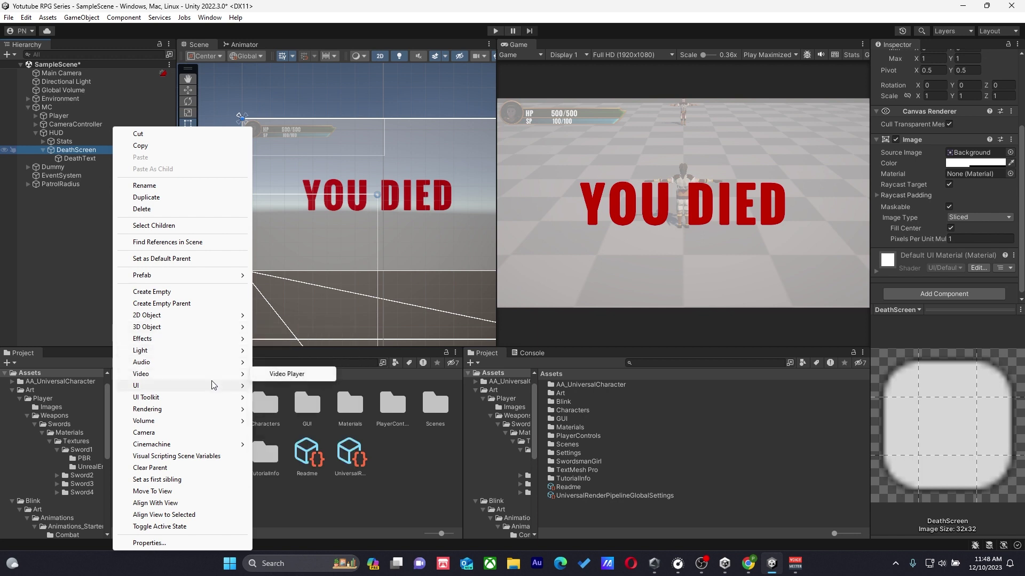
mouse_move(218, 381)
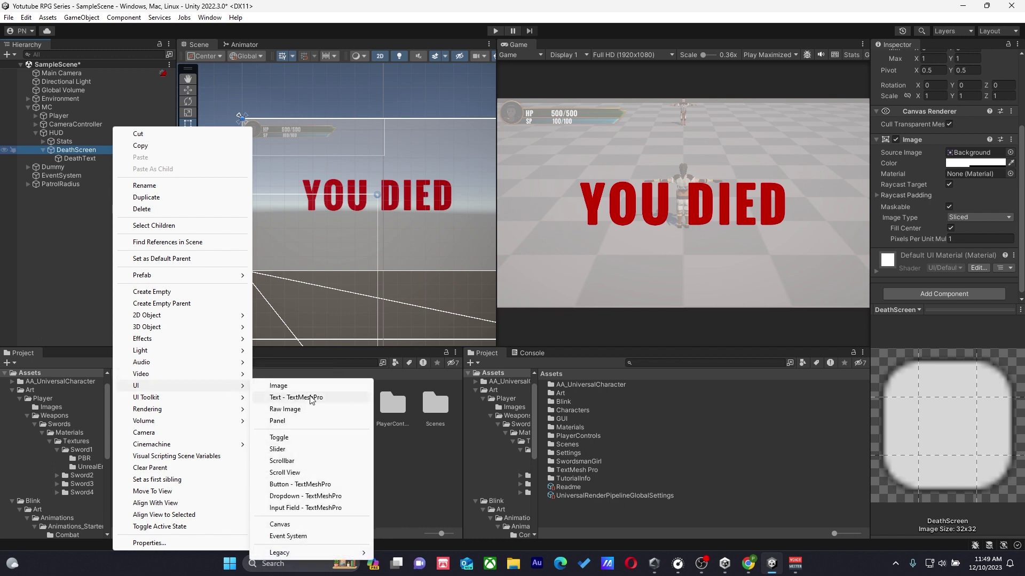
left_click(310, 397)
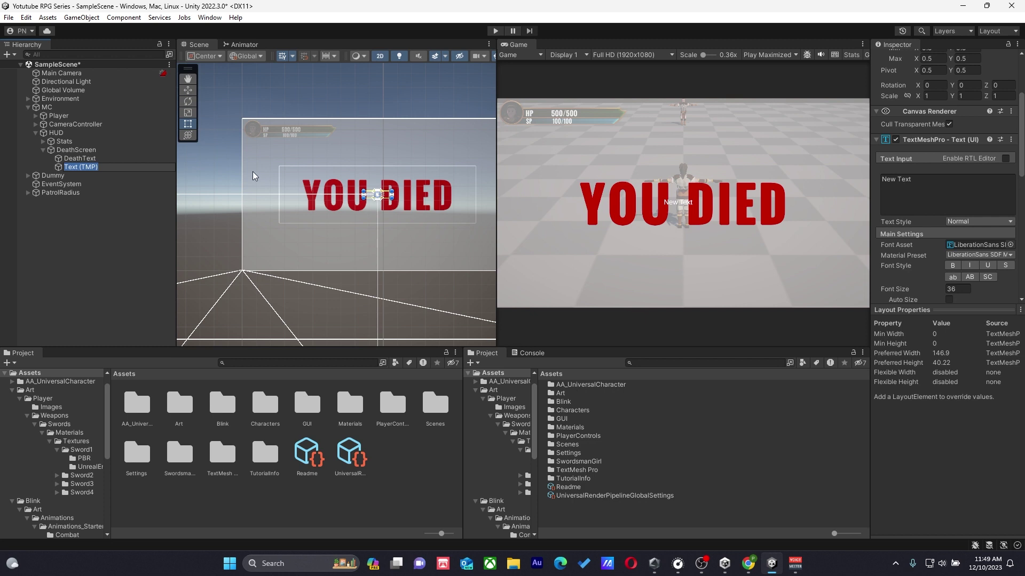
Anchor and position the new text object at the bottom center of the death screen.
scroll(908, 124, "up", 2)
left_click(894, 73)
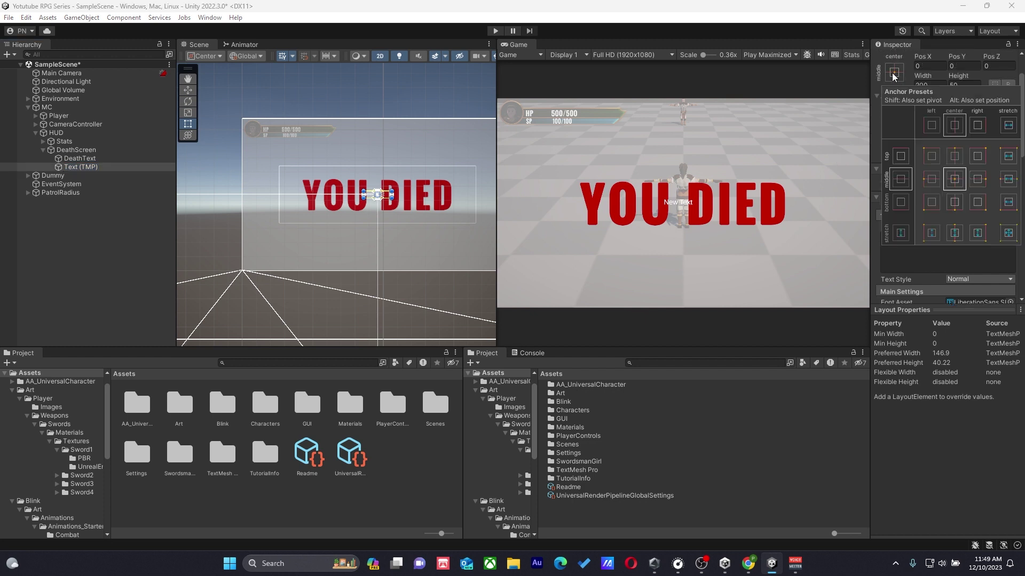
left_click(955, 205, "alt")
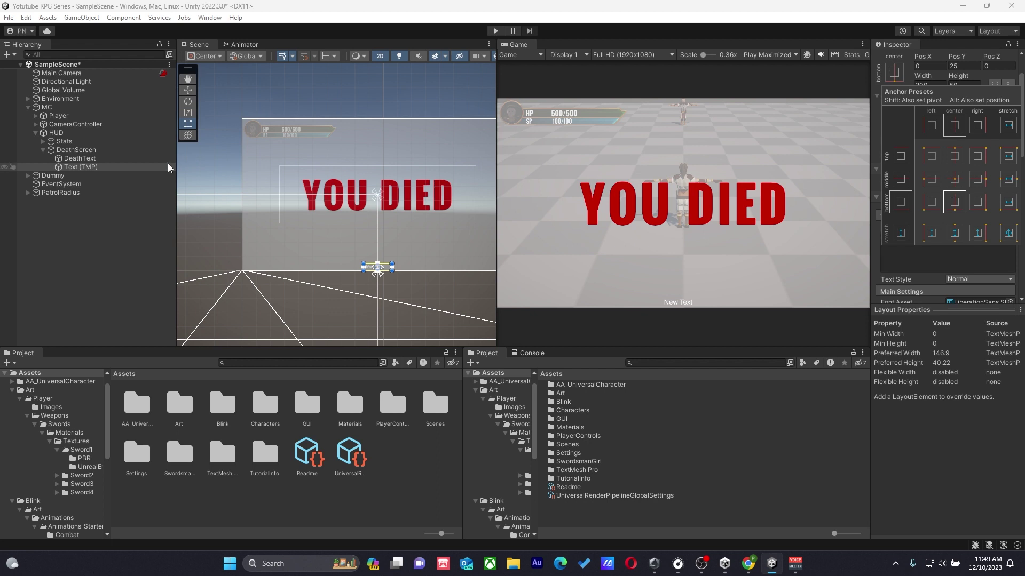
Rename the new text object under DeathScreen to RespwanInstruction.
left_click(128, 165)
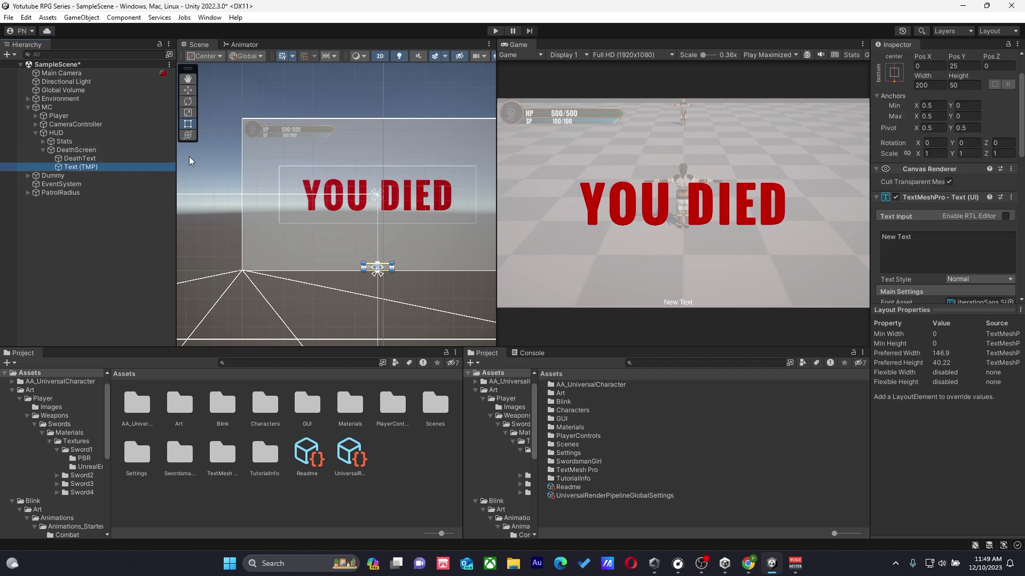
key("F2")
type("Re")
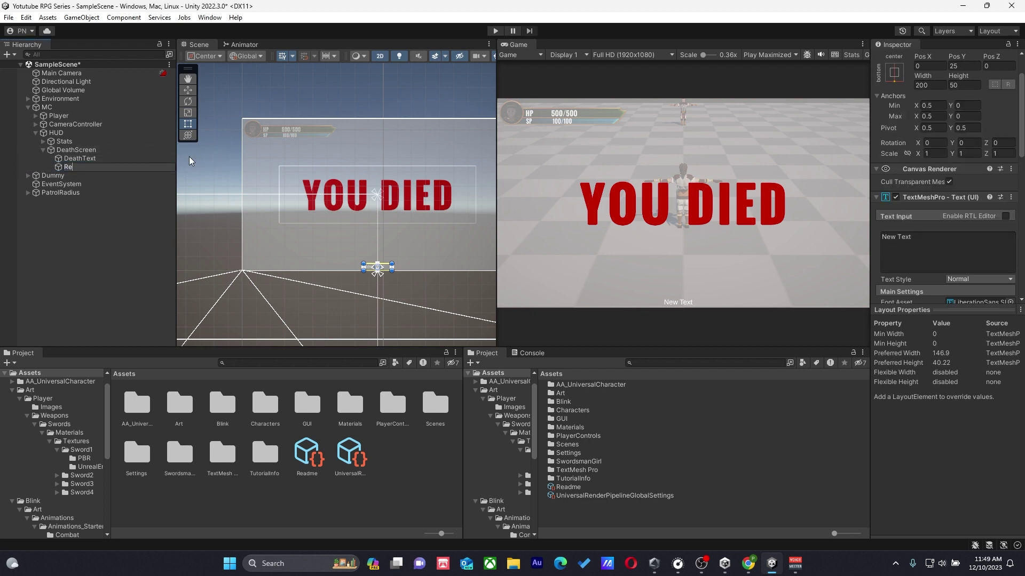
type("spwanInstruction")
key("Return")
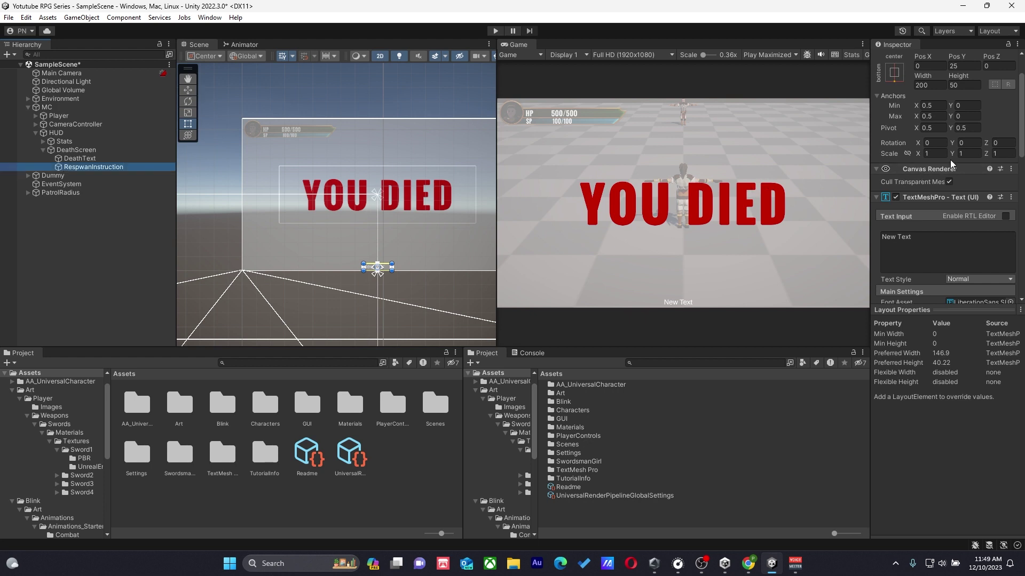
Raise RespwanInstruction to a Y position of about 127 and align its text to the center and middle.
left_click_drag(953, 58, 728, 283)
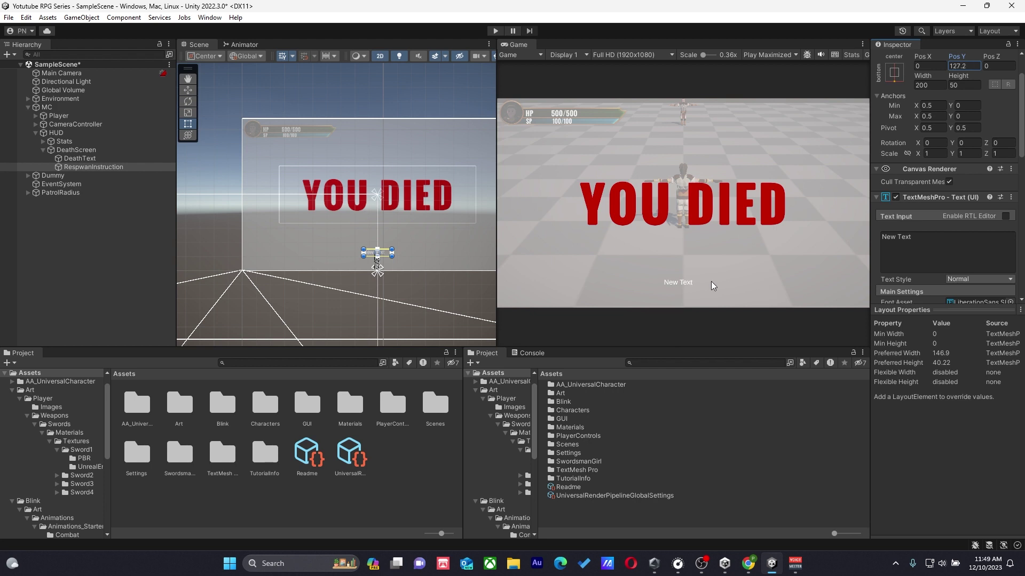
scroll(972, 254, "down", 6)
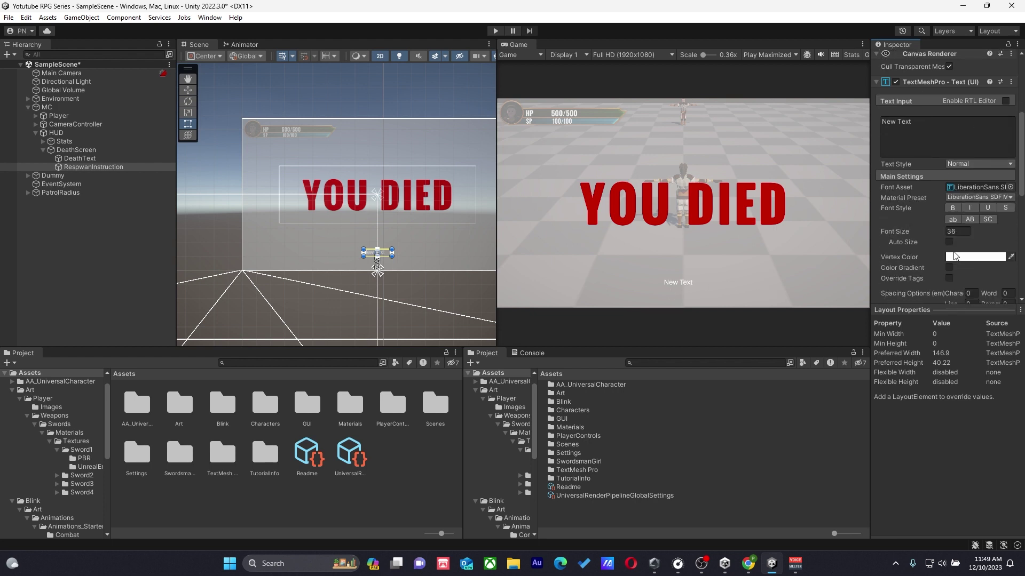
left_click(962, 204)
left_click(963, 215)
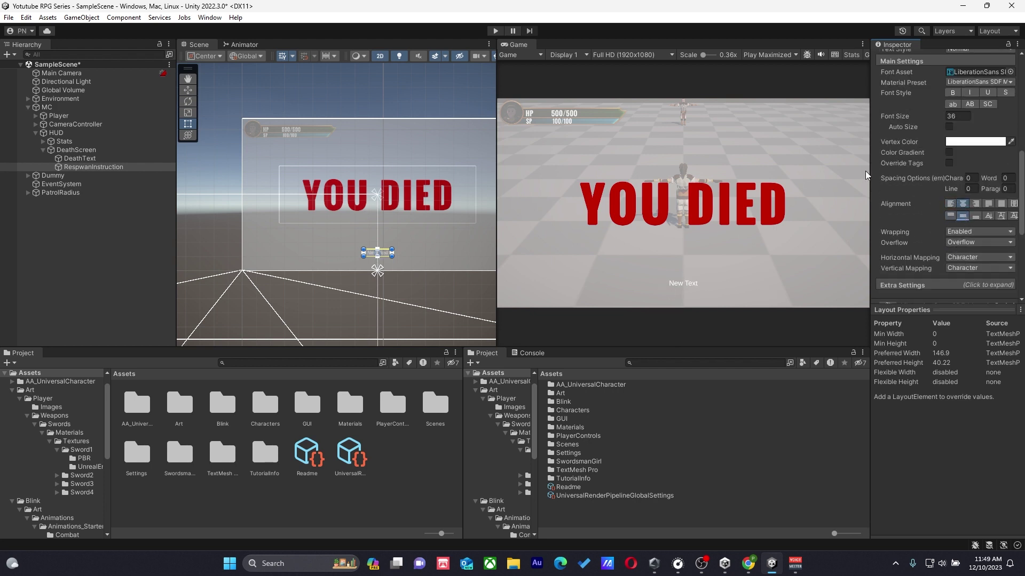
Make the RespwanInstruction text uppercase and bold, and change its font asset to Oswald Bold SDF.
scroll(975, 229, "up", 5)
left_click(970, 219)
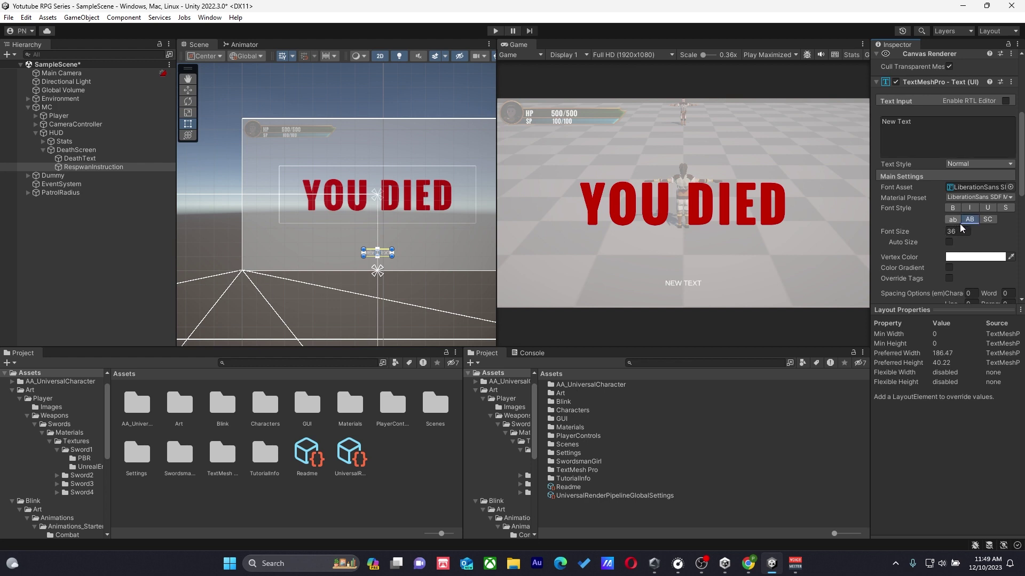
left_click(953, 208)
left_click(1010, 187)
left_click(825, 235)
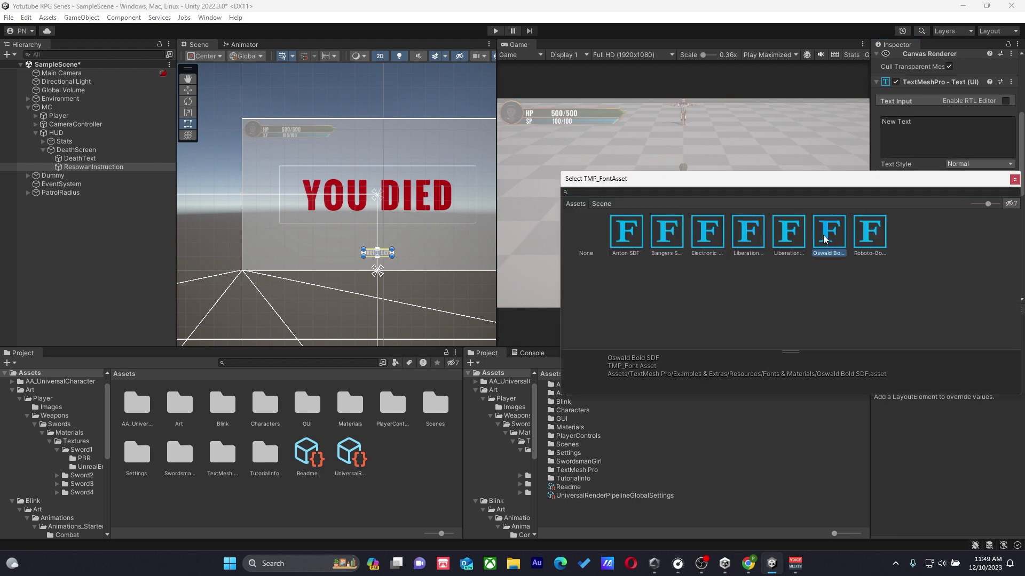
left_click(825, 236)
Set the font size of RespwanInstruction to 50 and widen its text box so the placeholder fits on one line.
left_click(964, 232)
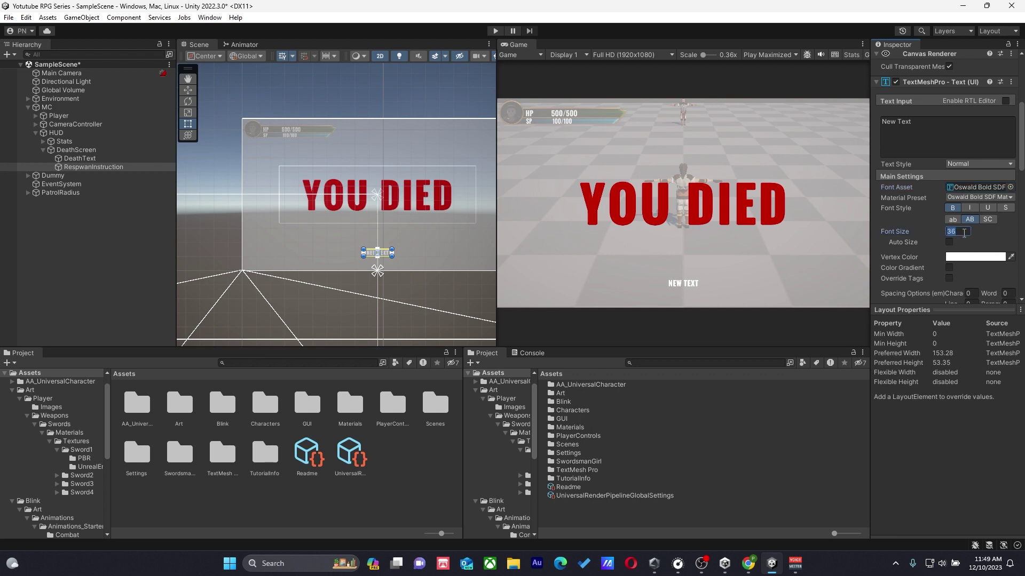
type("100")
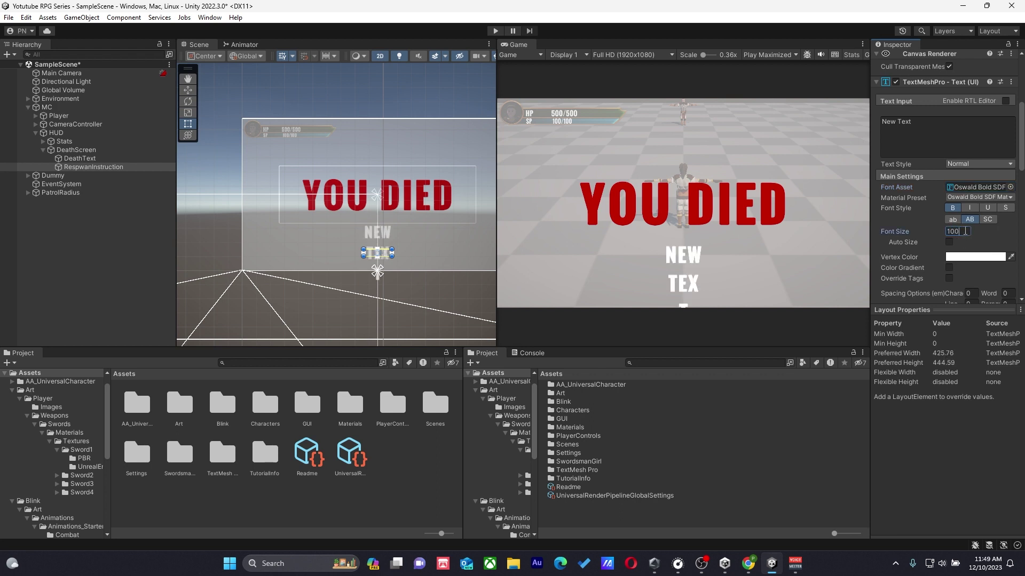
key("BackSpace")
key("BackSpace")
type("50")
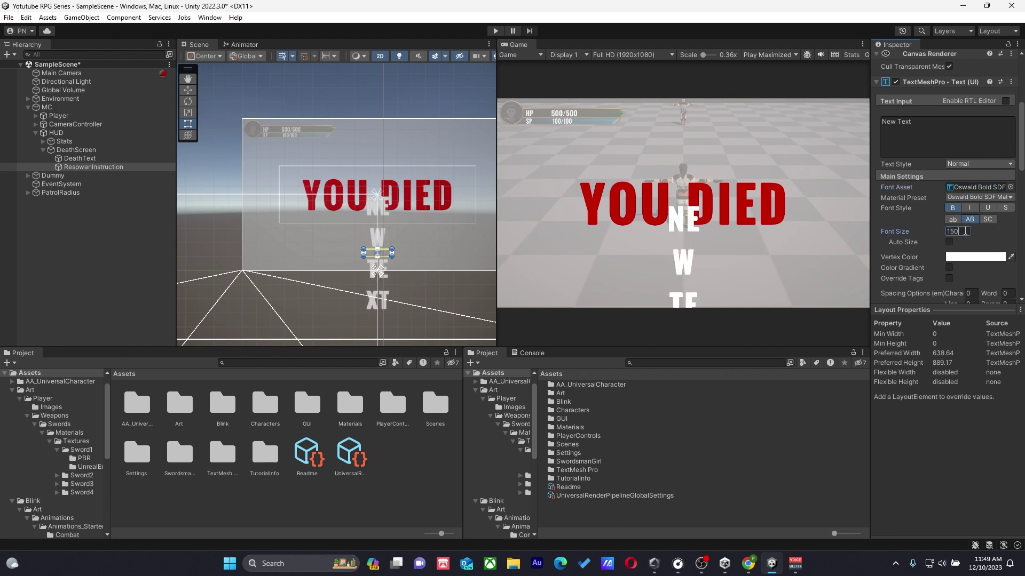
key("BackSpace")
key("BackSpace")
key("BackSpace")
type("50")
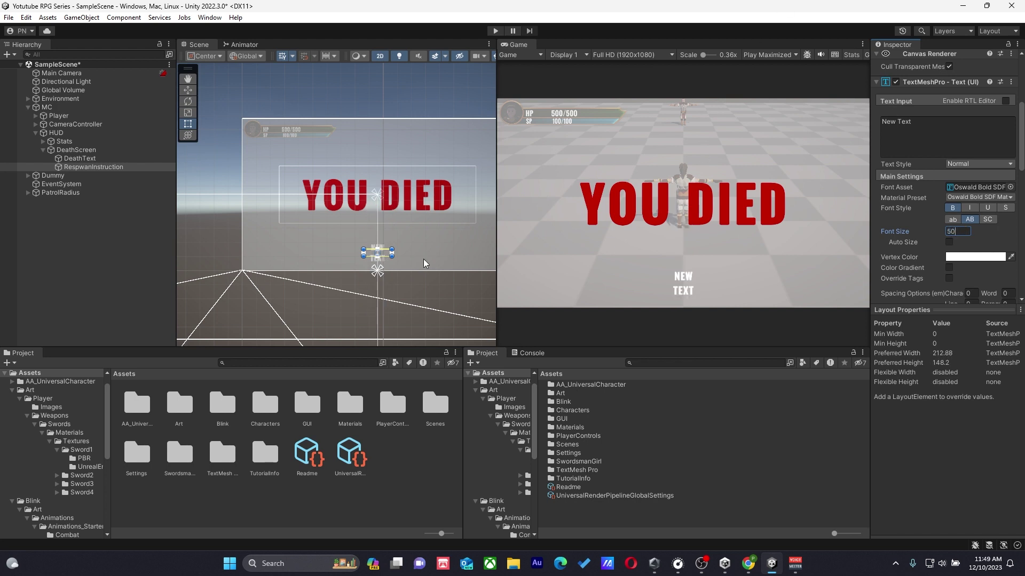
mouse_move(393, 248)
left_mouse_down()
mouse_move(419, 244)
mouse_move(393, 255)
left_mouse_up()
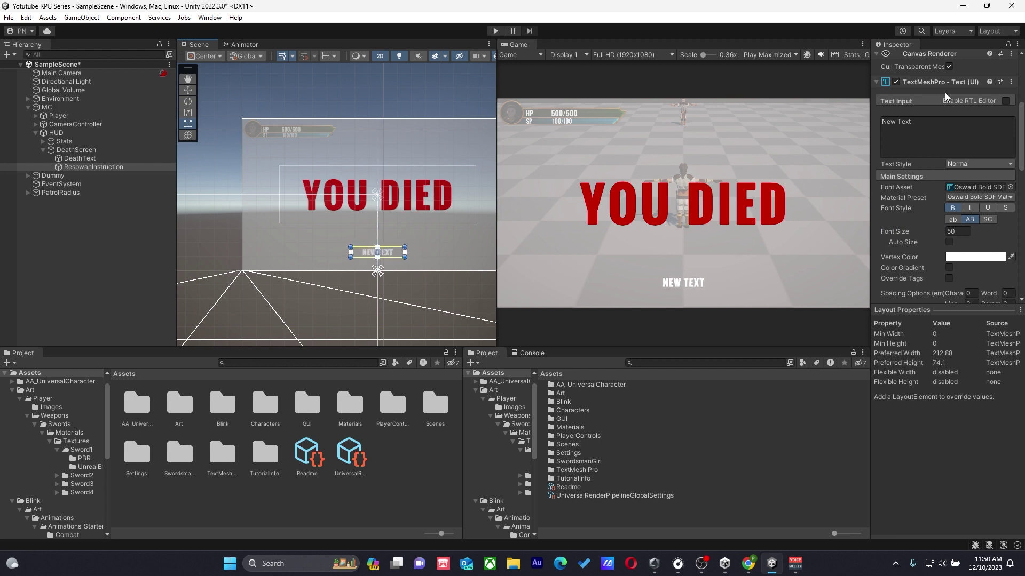
Clear the placeholder wording of RespwanInstruction and remove its uppercase font style.
left_click(918, 120)
type("pr")
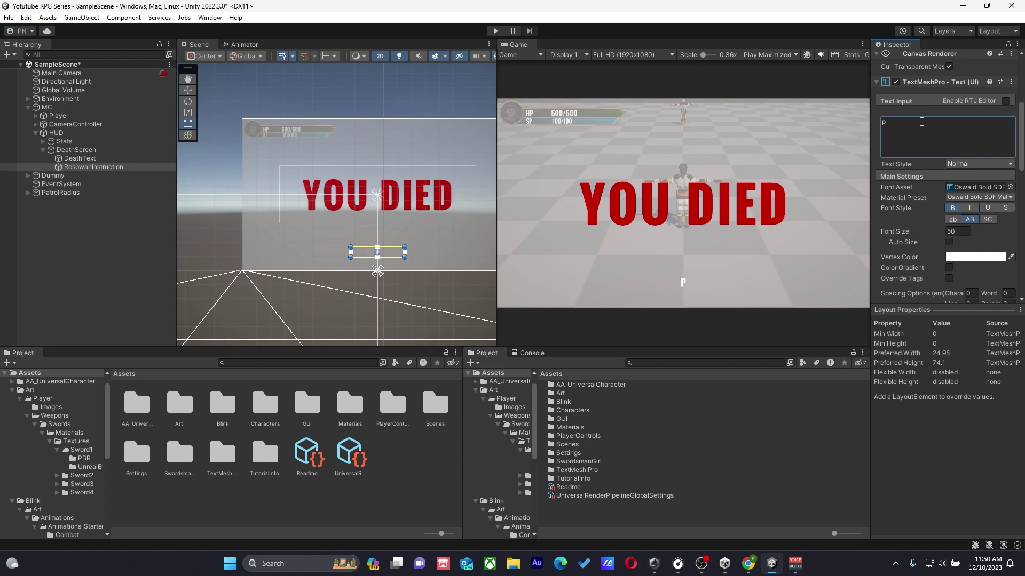
key("BackSpace")
key("BackSpace")
type("p")
left_click(953, 219)
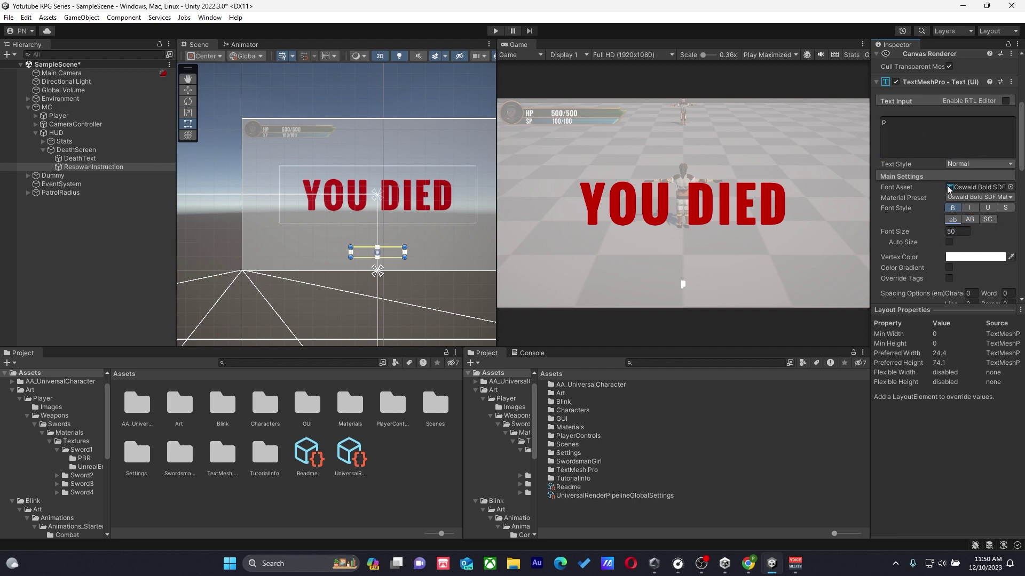
Enter Press[] To Respawn as the wording of RespwanInstruction.
left_click(903, 134)
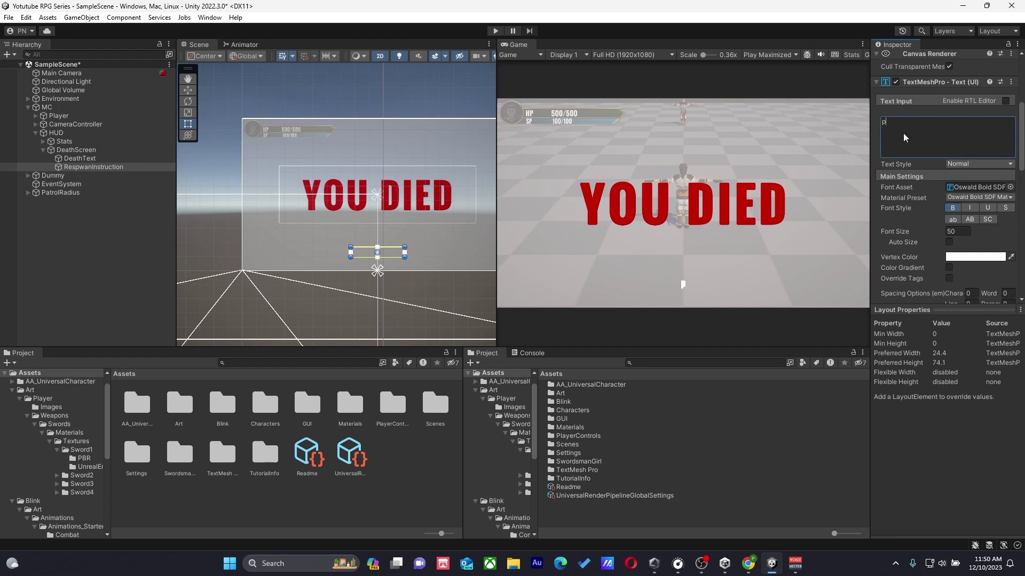
type("Press[] t")
key("BackSpace")
type("To Respawn")
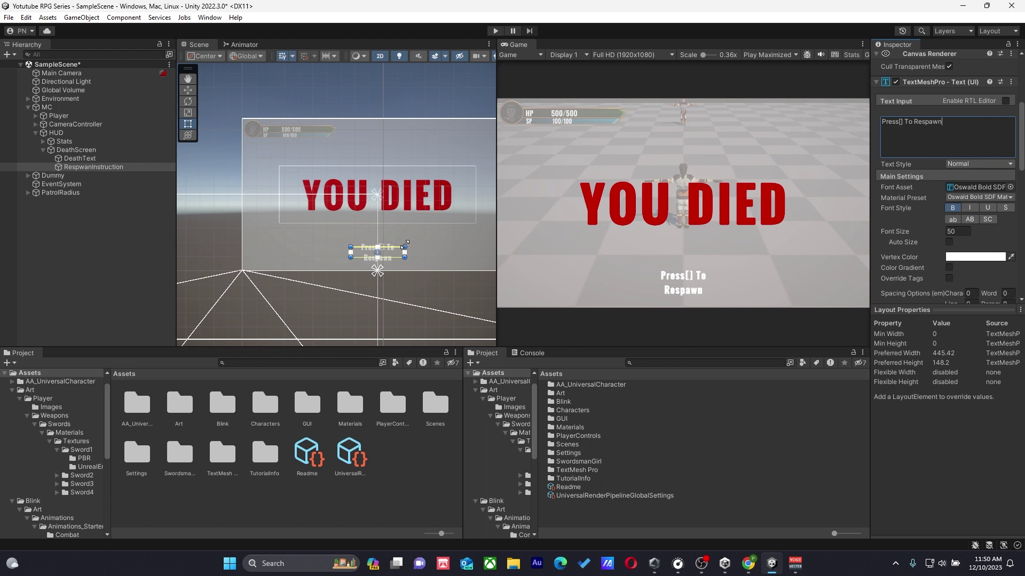
Change the wording to Press [F] To Respawn, then enlarge its text box to fit one line and center it below YOU DIED.
left_click_drag(405, 246, 414, 242)
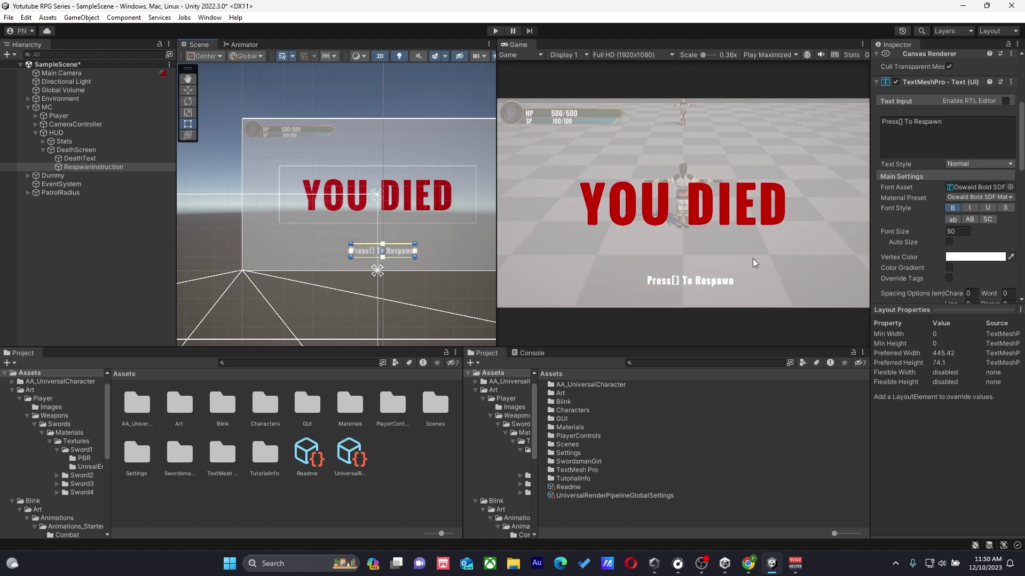
left_click(914, 122)
left_click(902, 123)
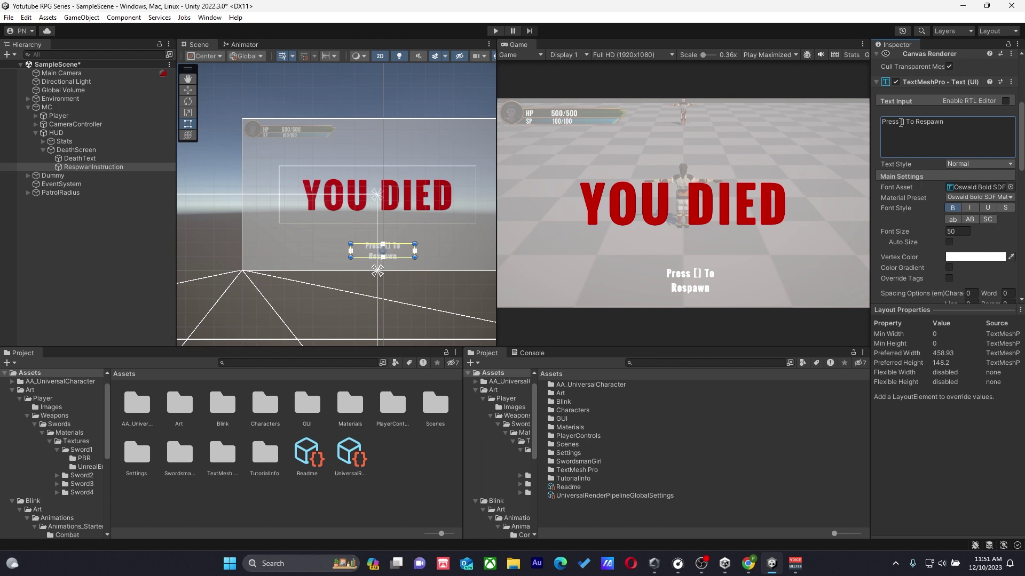
left_click(921, 118)
left_click(902, 122)
type("F")
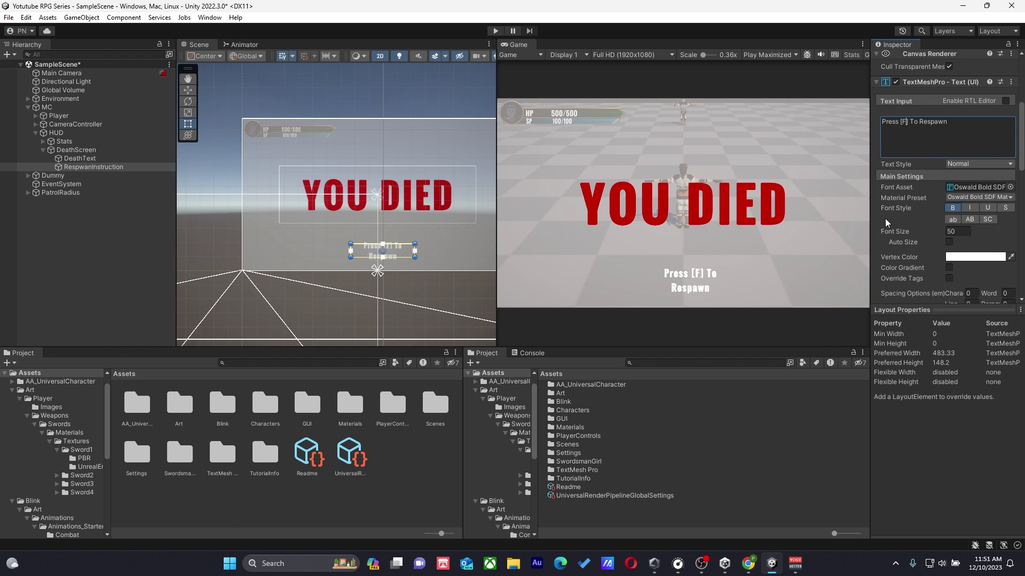
left_click_drag(416, 258, 377, 250)
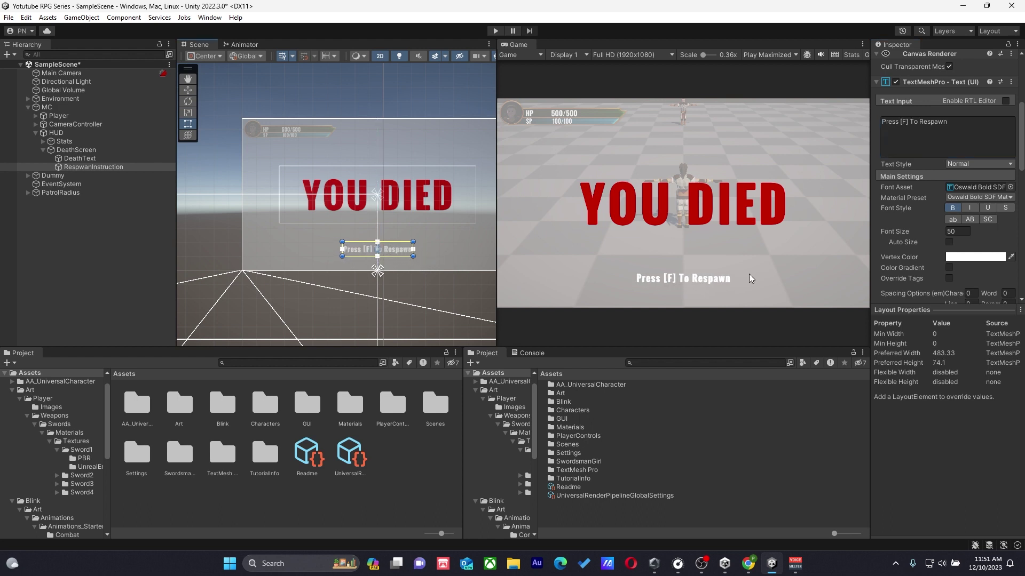
Set the face softness of the text's Oswald Bold SDF material to 0.18 and its dilate to -0.18.
scroll(944, 241, "down", 10)
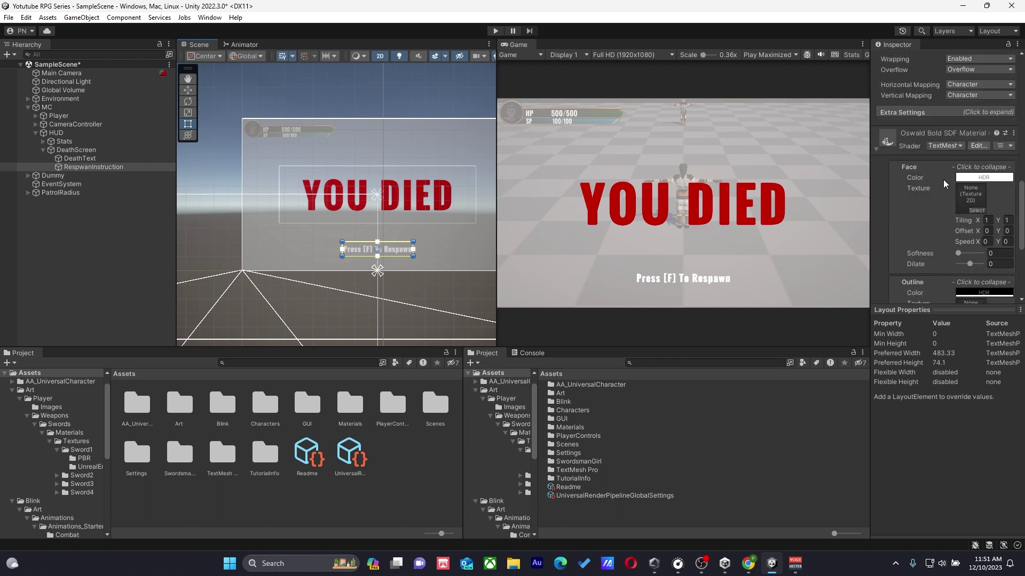
scroll(943, 179, "down", 3)
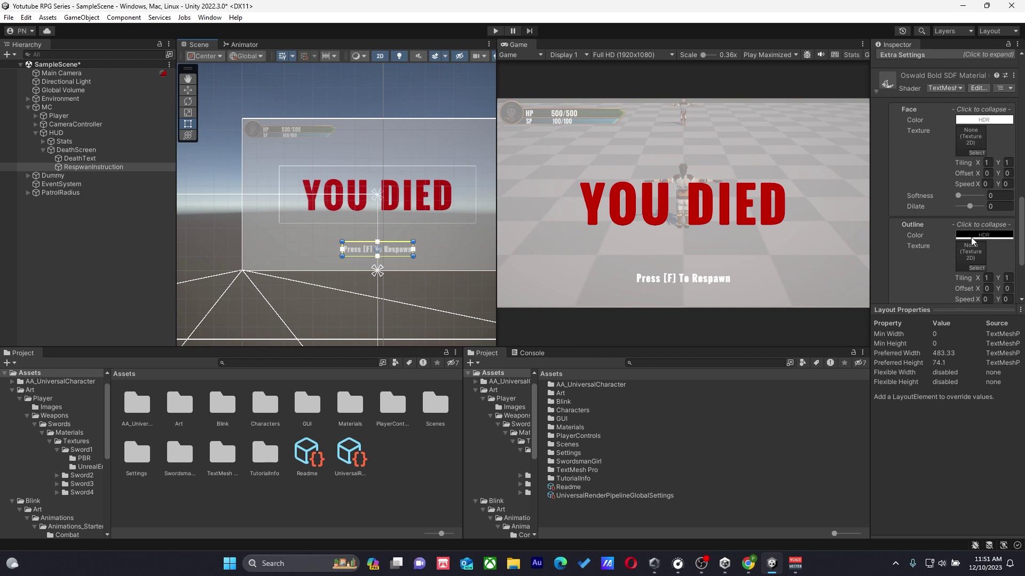
scroll(972, 240, "down", 1)
left_click(971, 208)
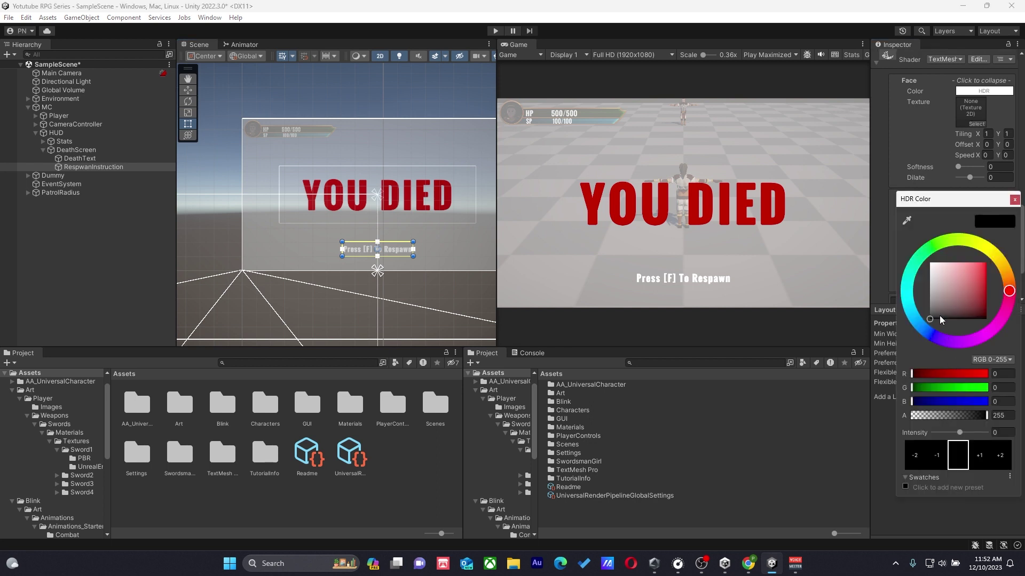
left_click(1014, 200)
mouse_move(959, 166)
left_mouse_down()
mouse_move(972, 165)
mouse_move(957, 167)
left_mouse_up()
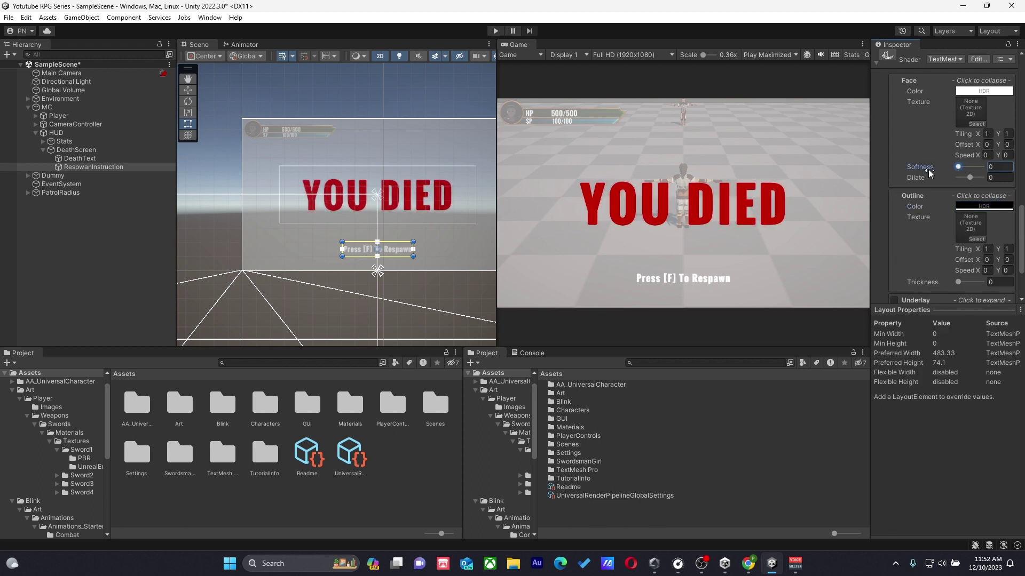
double_click(121, 166)
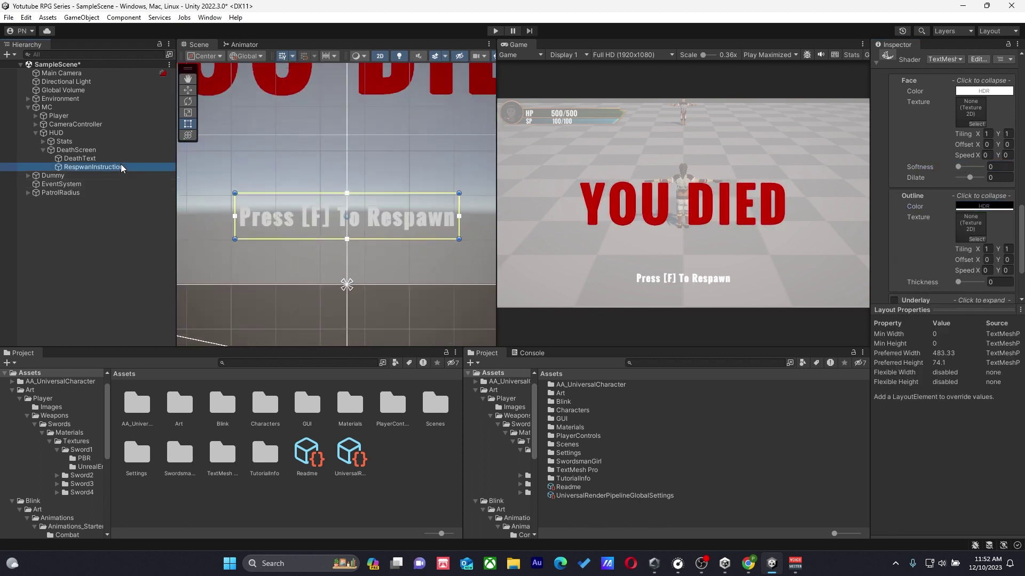
left_click_drag(957, 166, 968, 177)
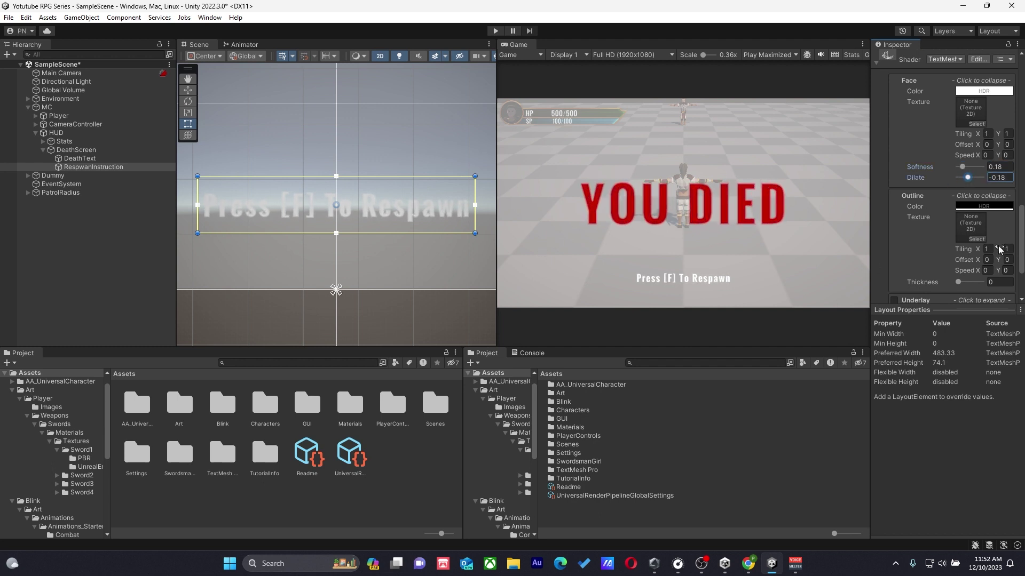
scroll(952, 235, "down", 2)
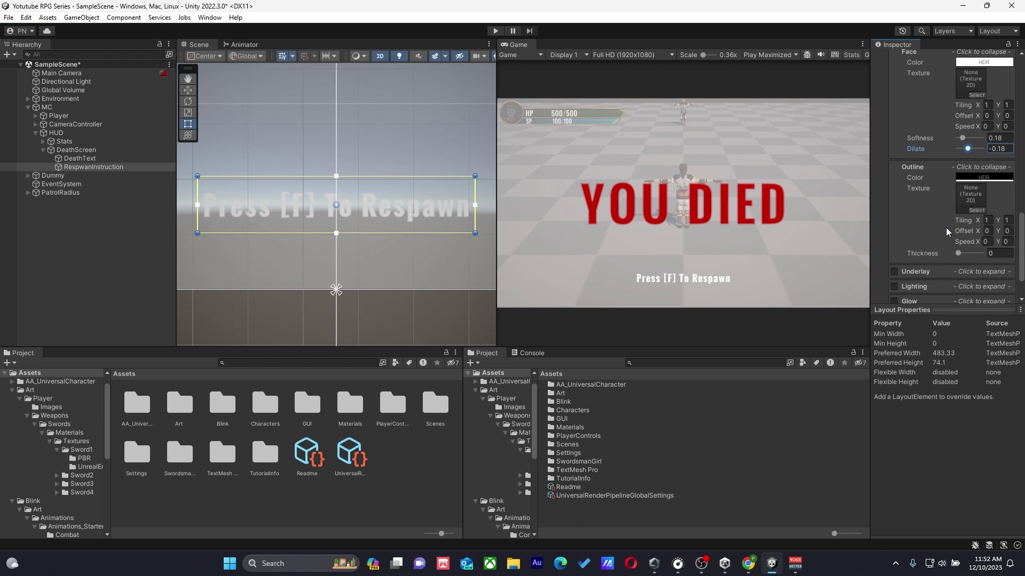
scroll(946, 227, "up", 5)
scroll(946, 227, "down", 8)
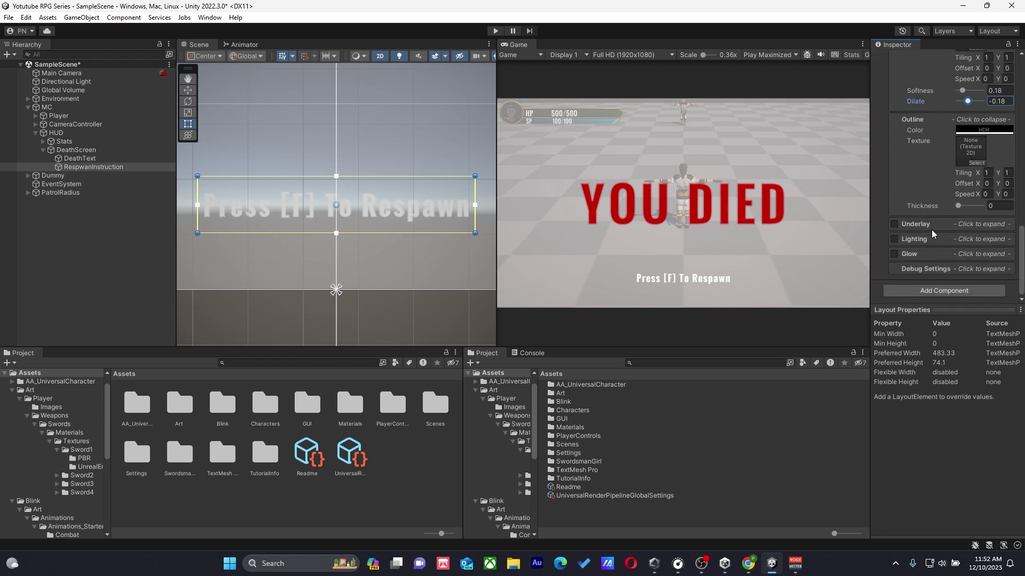
Enable the underlay on the text's material and set its offset to X 0.45 and Y -0.45.
left_click(894, 224)
left_click(925, 229)
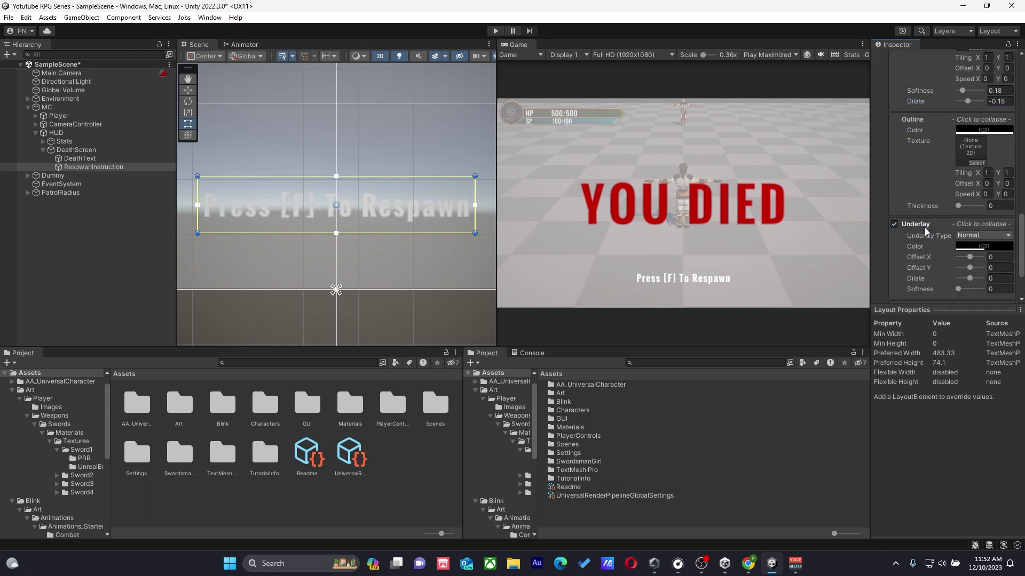
left_click_drag(970, 255, 965, 269)
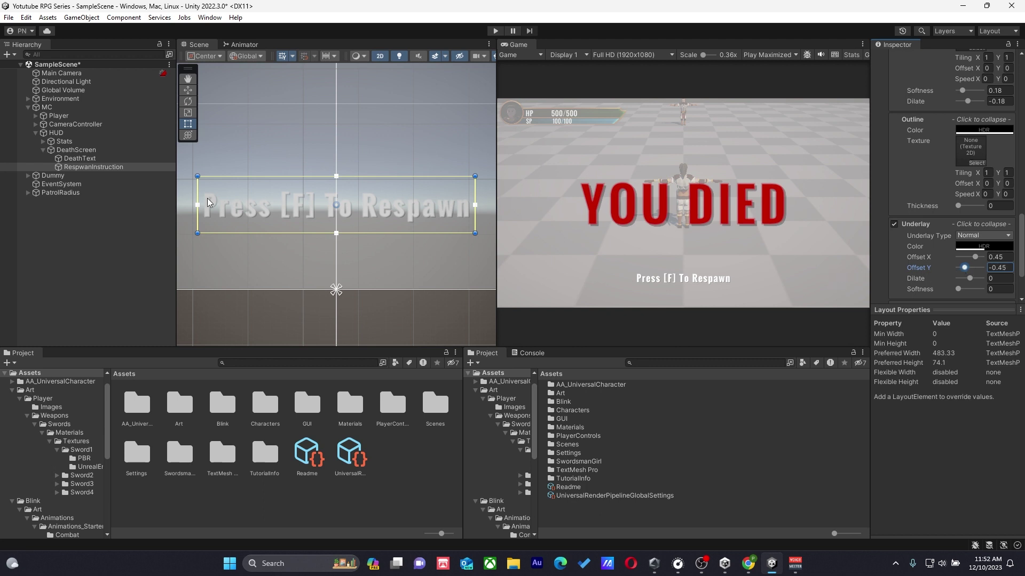
Darken the DeathScreen panel's image color to hex 332E2E with an alpha of 217.
left_click(126, 150)
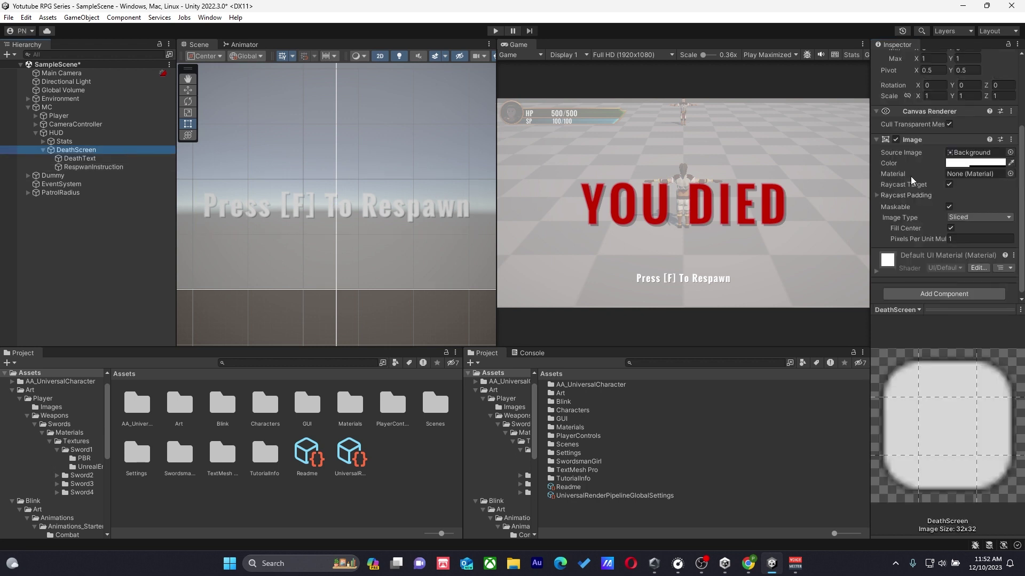
left_click(953, 164)
left_click_drag(959, 370, 955, 373)
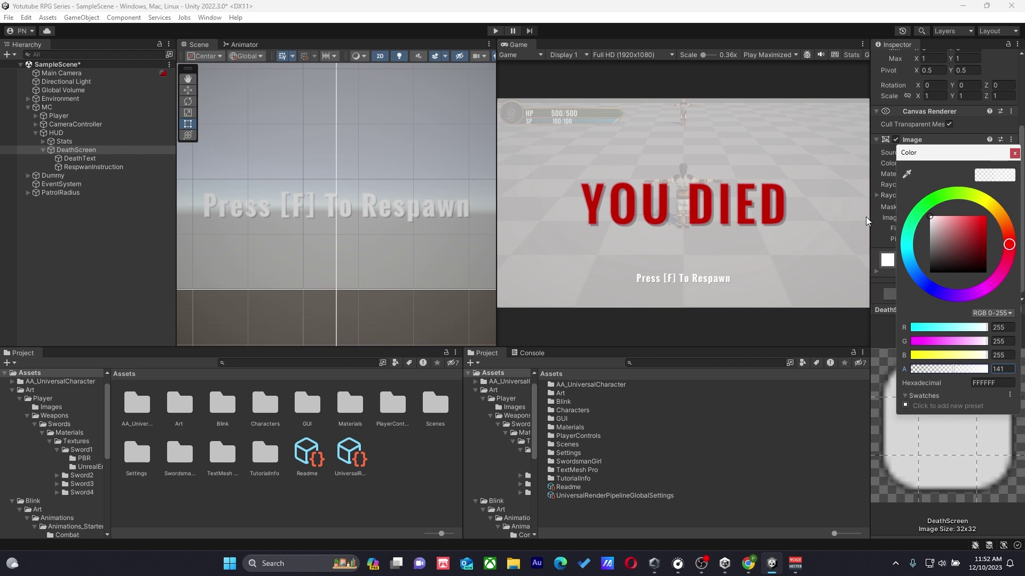
left_click_drag(936, 245, 931, 248)
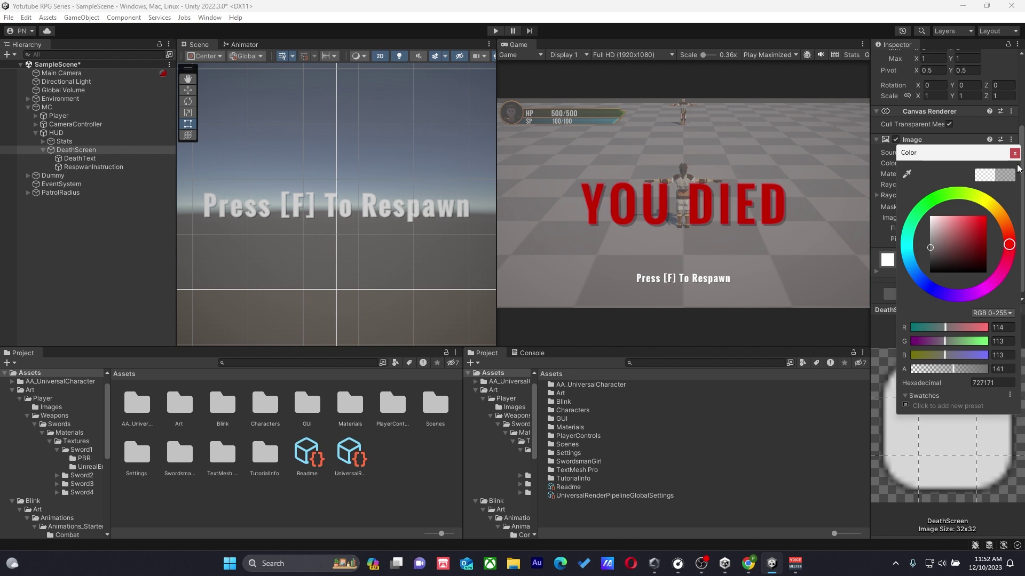
left_click(965, 368)
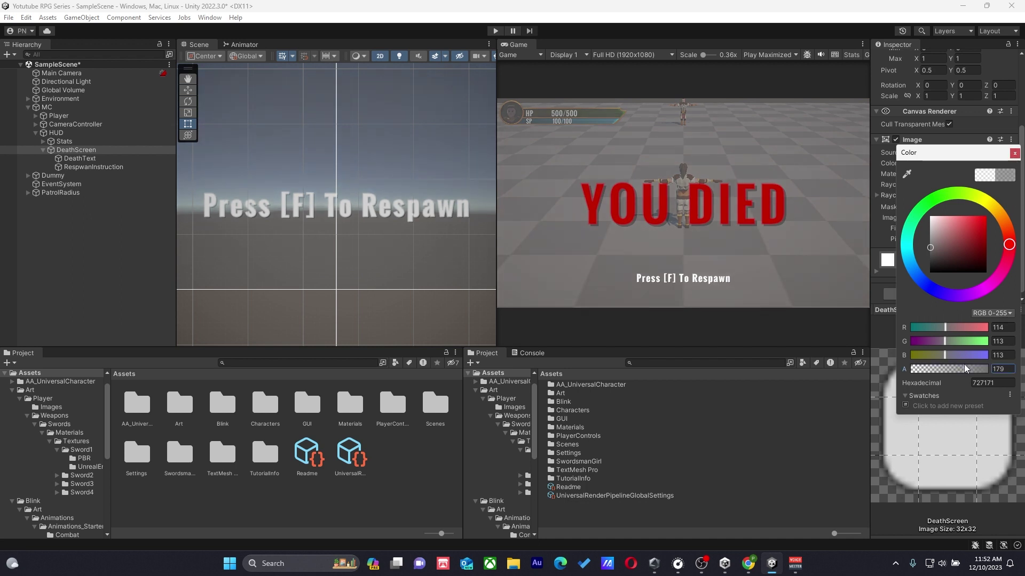
left_click_drag(940, 262, 935, 262)
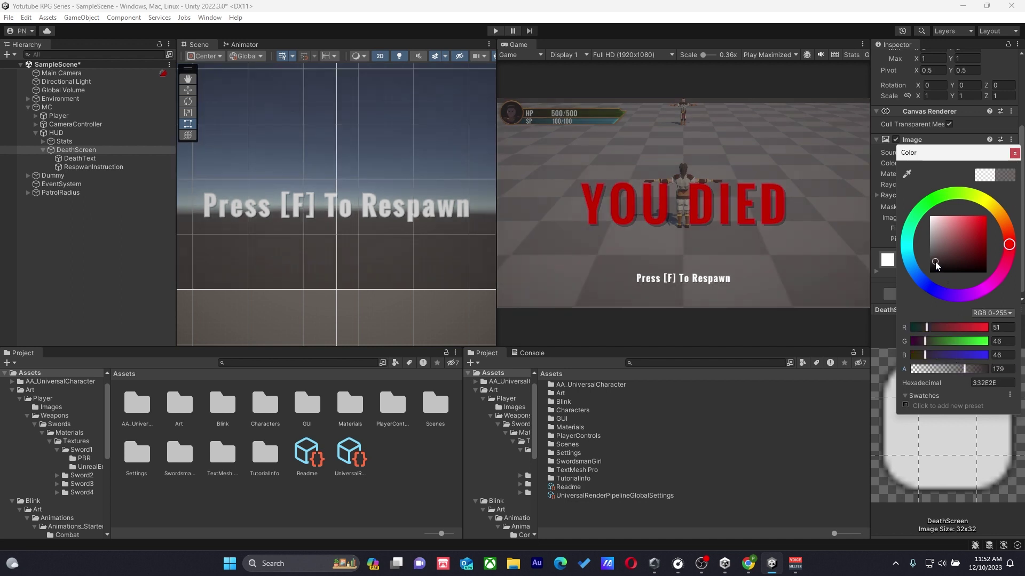
left_click(973, 368)
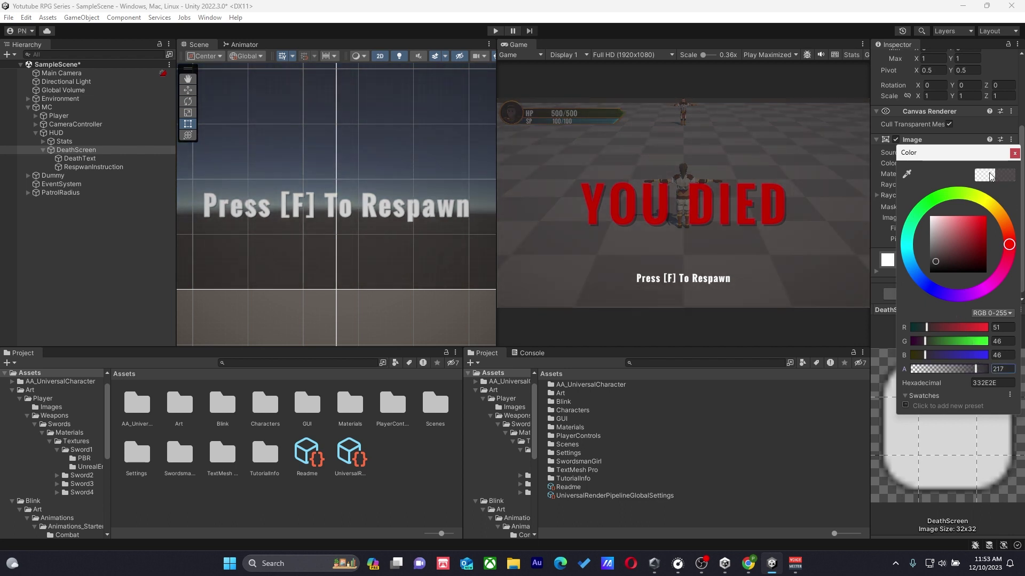
left_click(1014, 153)
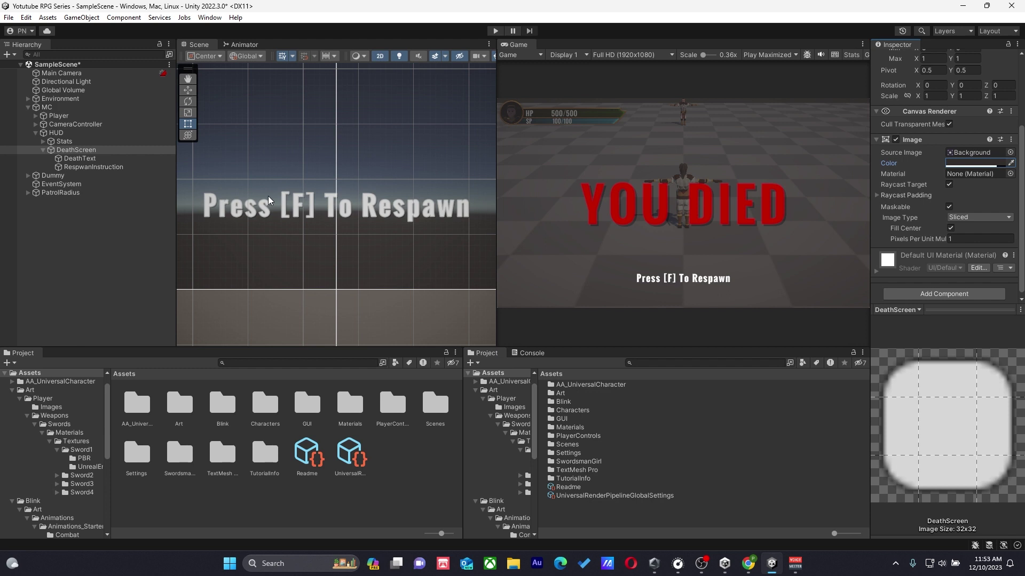
Deactivate the DeathScreen object and collapse it in the hierarchy.
scroll(915, 67, "up", 4)
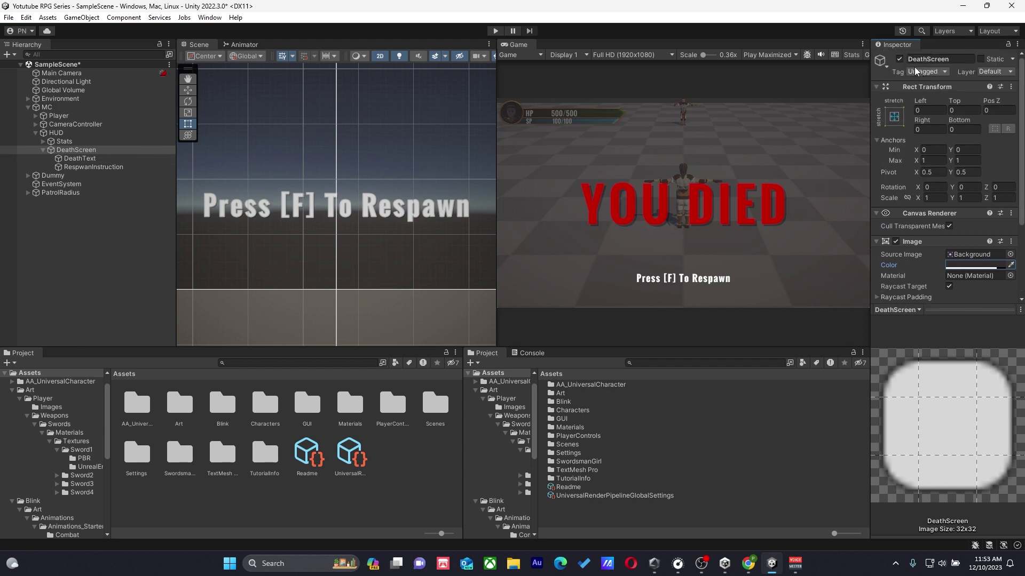
left_click(900, 58)
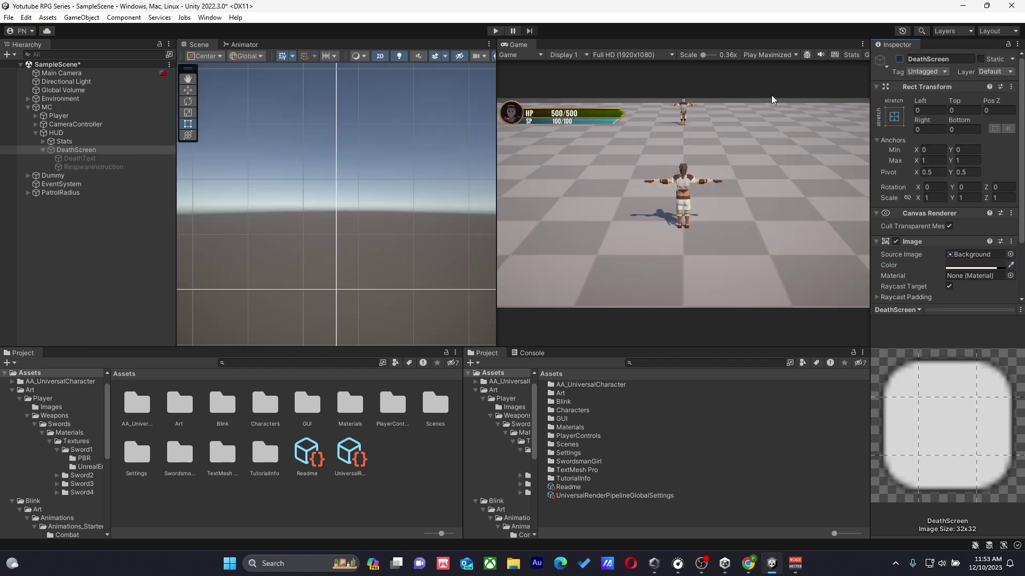
left_click(42, 150)
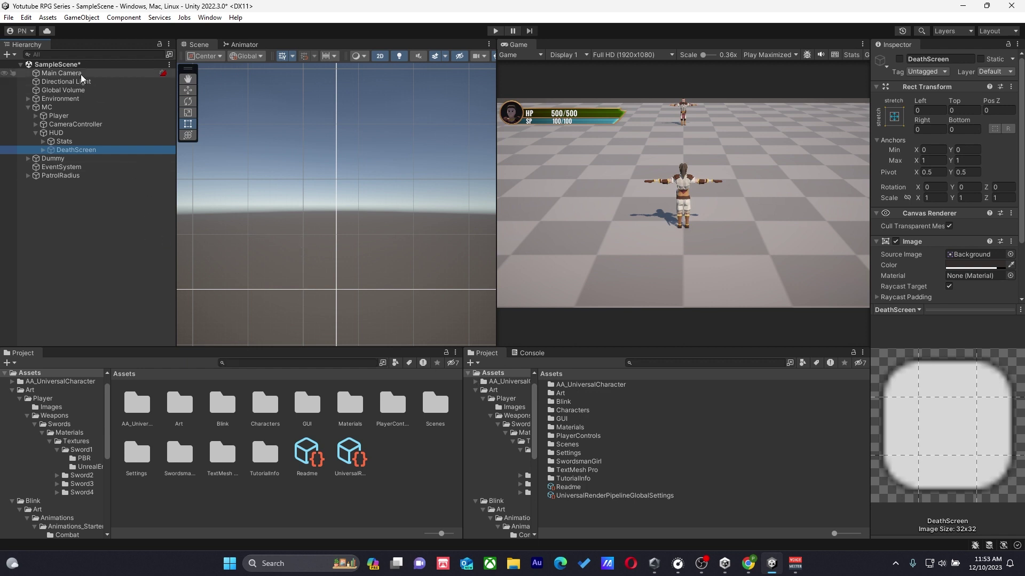
Open the Create Ragdoll wizard for a new 3D ragdoll.
left_click(213, 22)
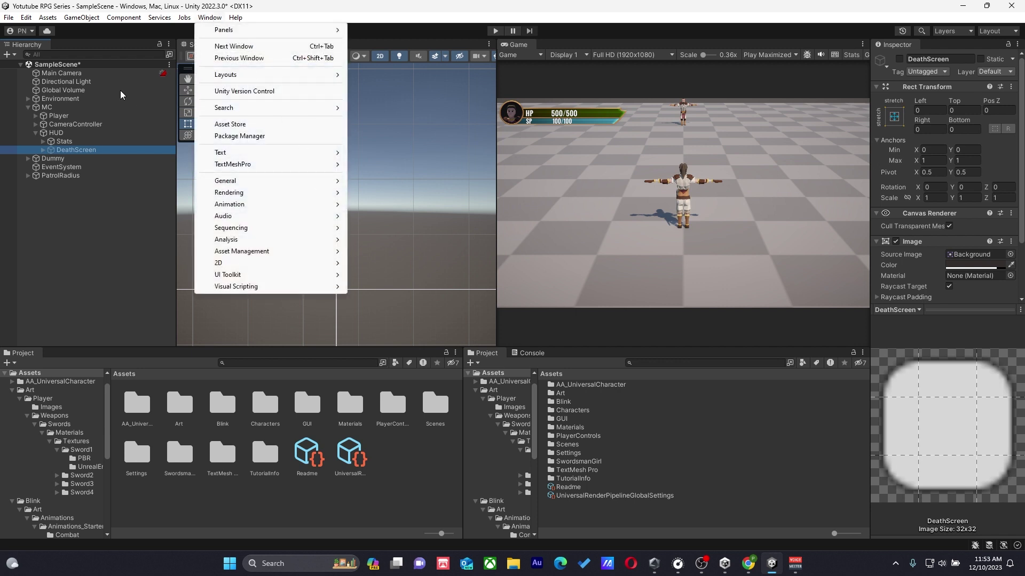
mouse_move(87, 20)
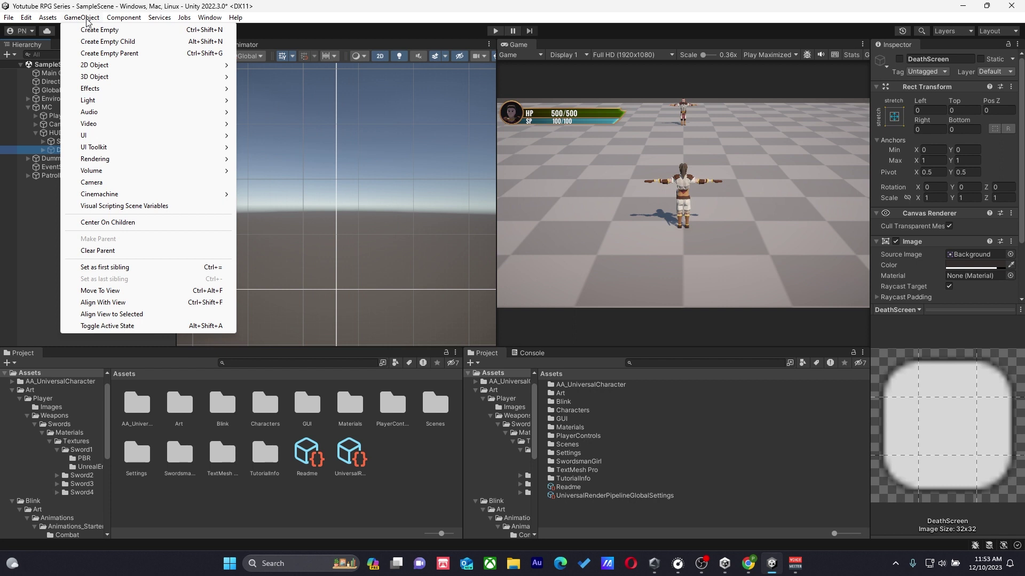
mouse_move(128, 76)
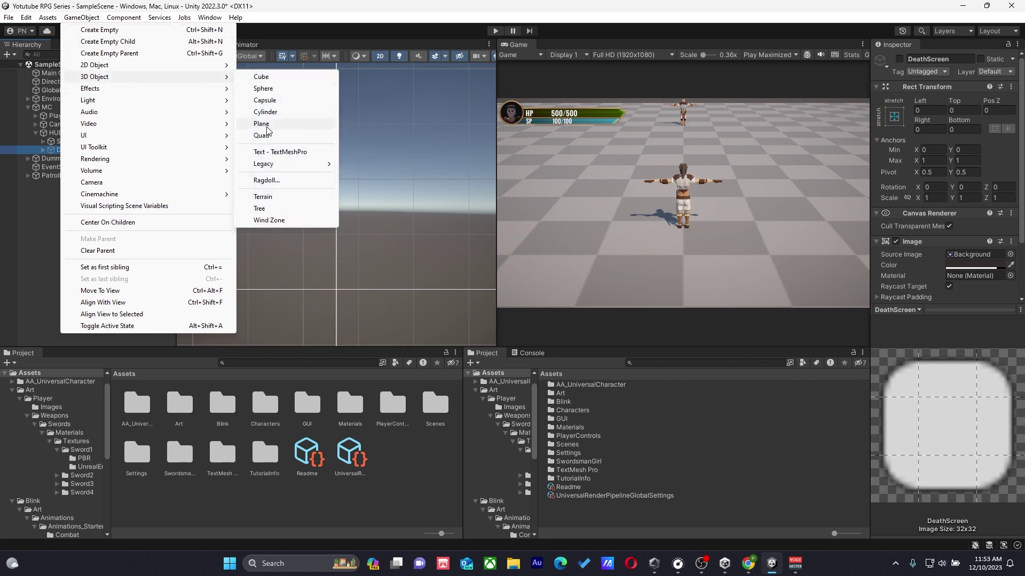
left_click(283, 181)
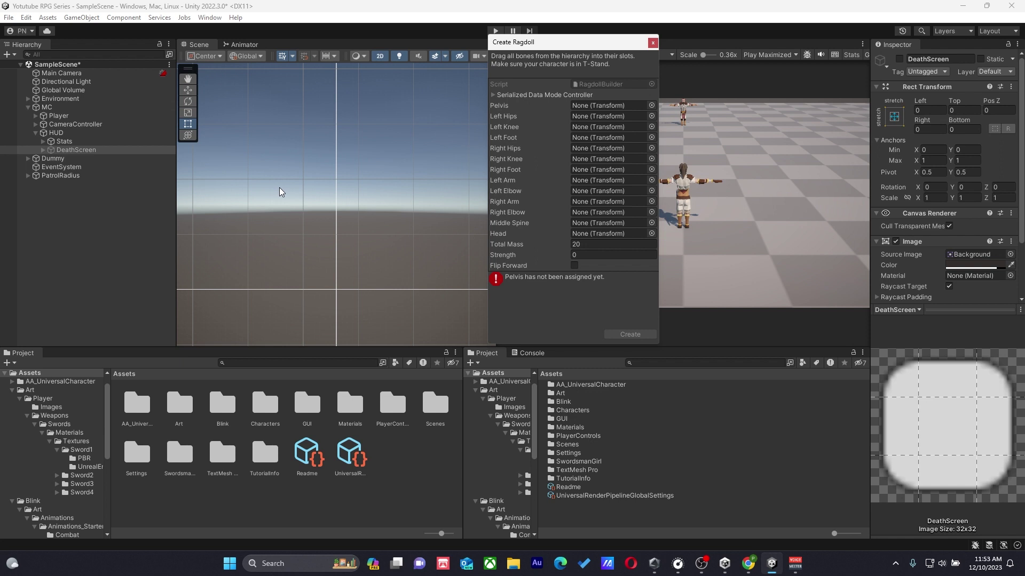
Expand the Player's F_AA_002 armature down to the bones under Hips and select Hips.
left_click(40, 117)
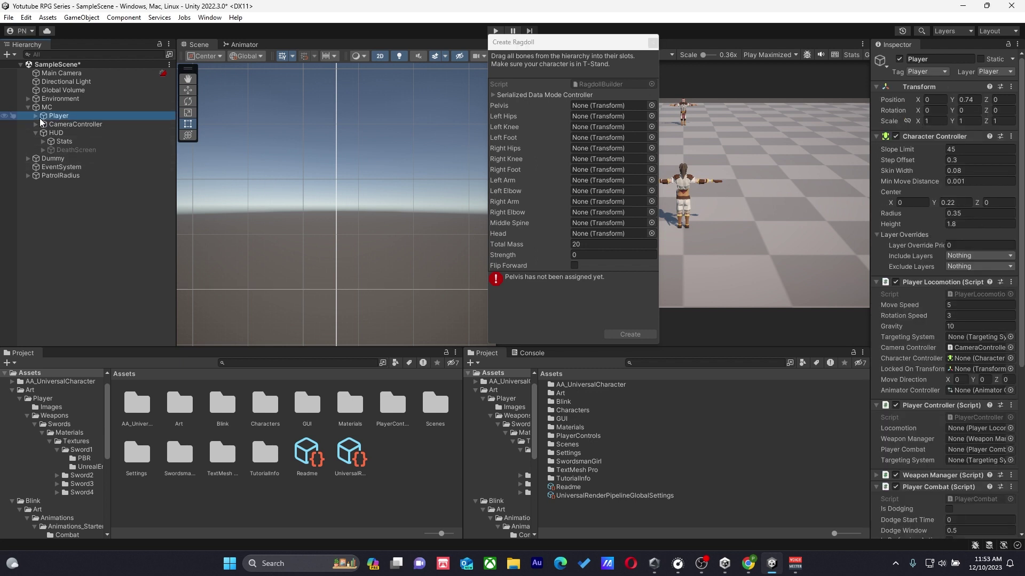
left_click(36, 116)
left_click(43, 125)
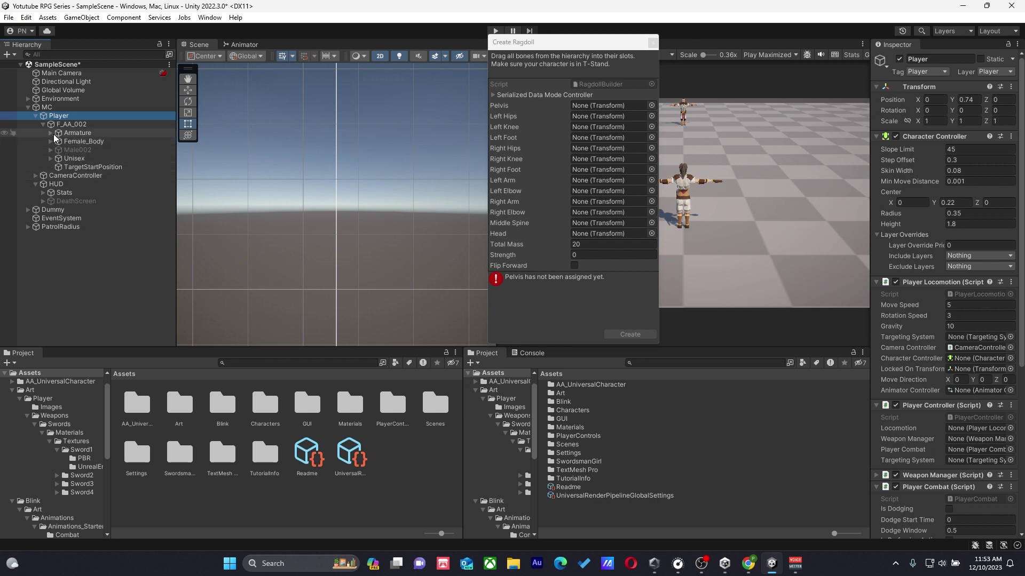
left_click(52, 133)
left_click(59, 141)
left_click(65, 149)
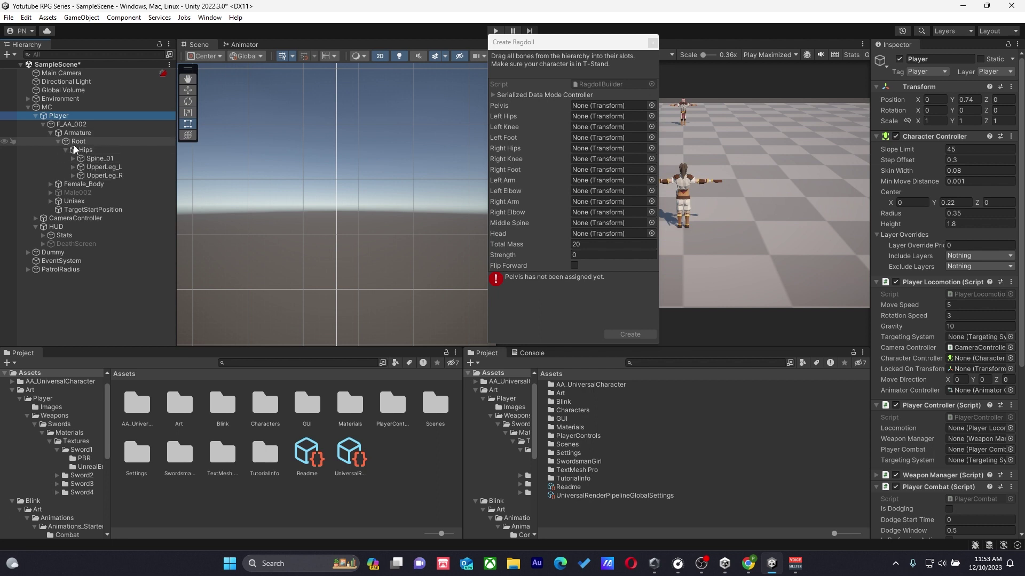
left_click(92, 150)
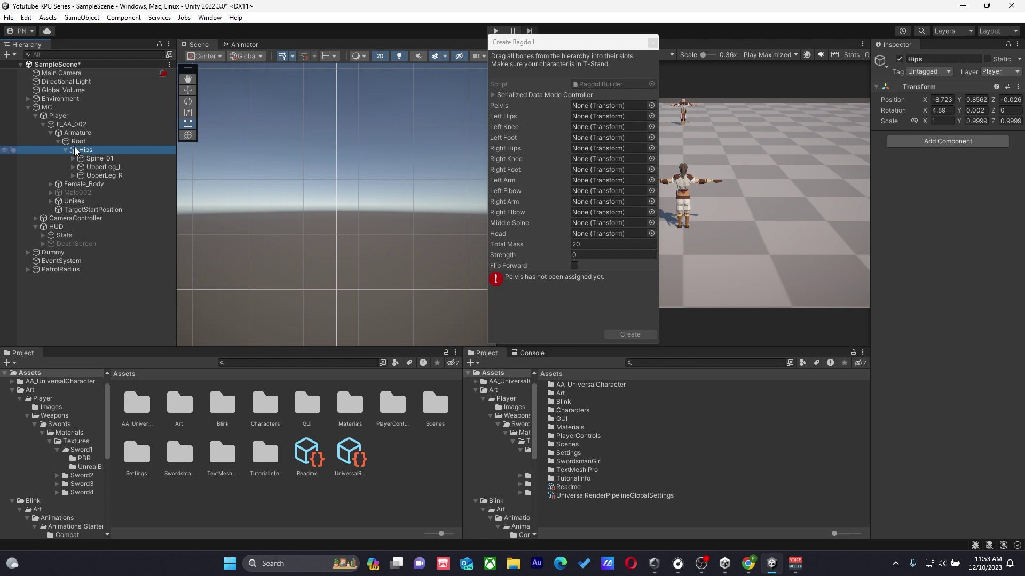
Switch the Scene view to 3D, frame the character from the front, and assign Hips as the ragdoll's Pelvis.
left_click(377, 59)
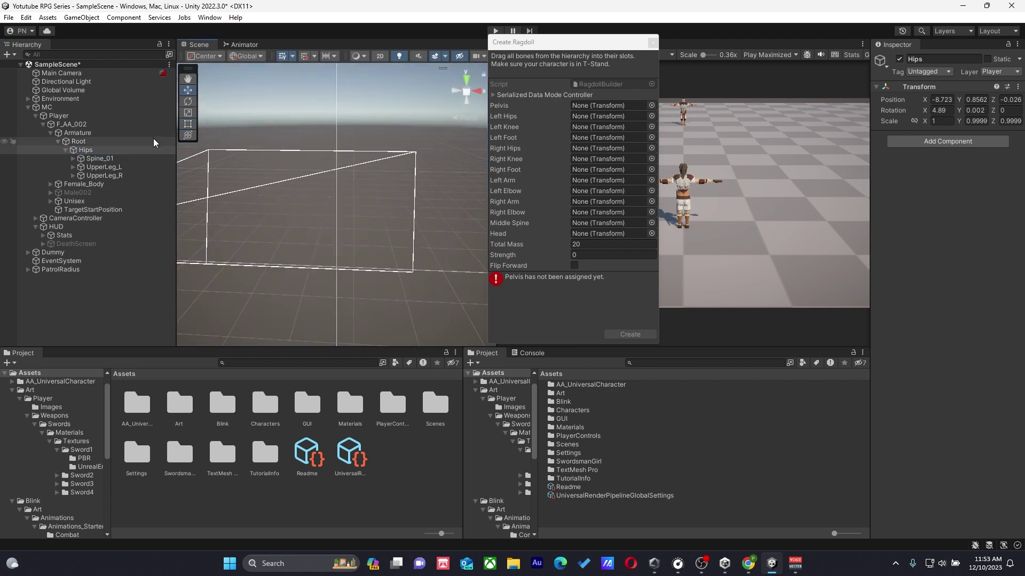
double_click(96, 149)
scroll(311, 213, "down", 3)
left_click_drag(283, 204, 263, 222, "alt")
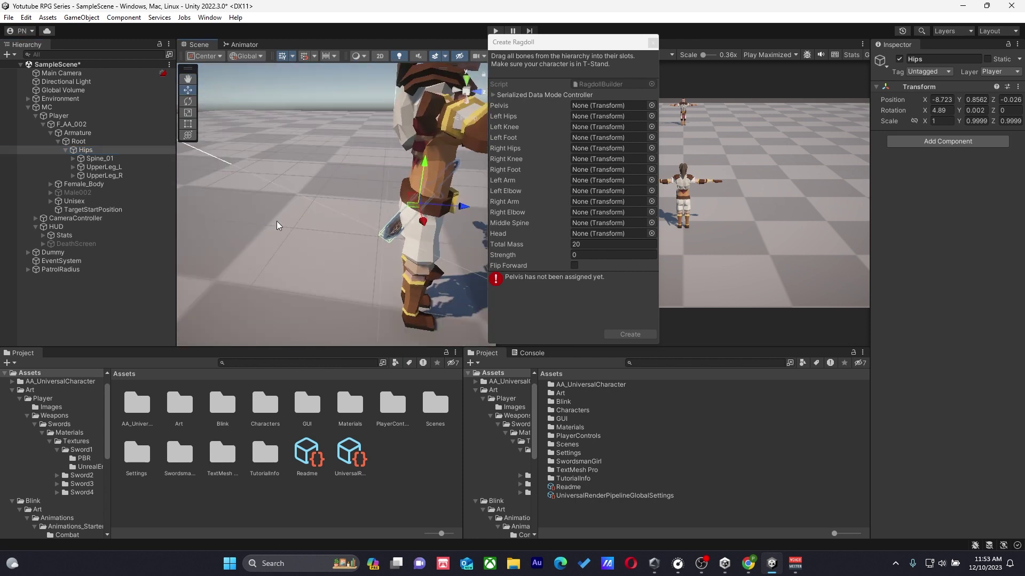
left_click(72, 124)
left_click_drag(101, 152, 620, 108)
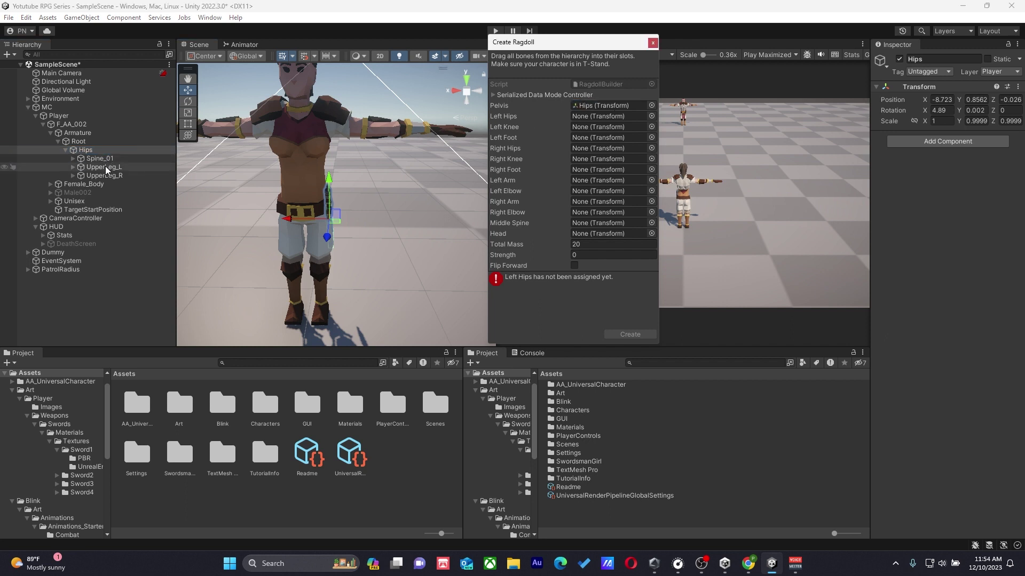
Assign UpperLeg_L, LowerLeg_L and Ankle_L as the ragdoll's Left Hips, Left Knee and Left Foot.
left_click_drag(104, 169, 588, 116)
left_click(73, 167)
left_click_drag(94, 176, 581, 130)
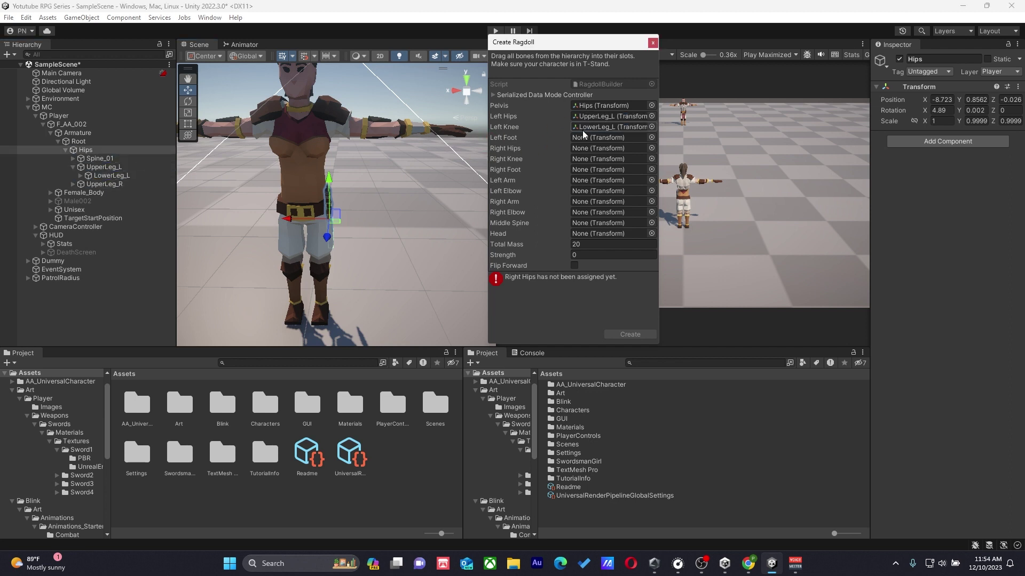
left_click(81, 175)
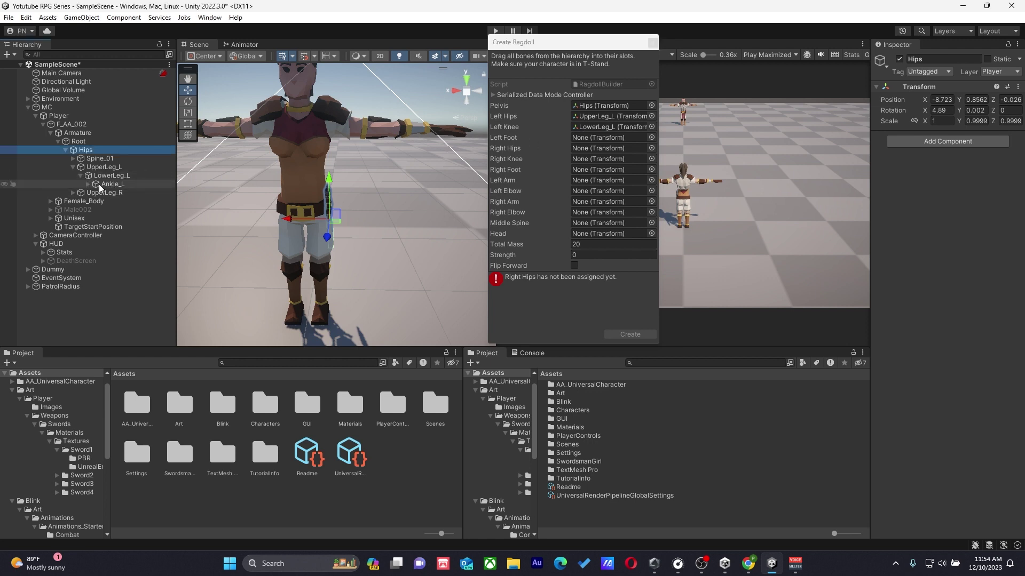
left_click(88, 184)
left_click_drag(115, 186, 616, 140)
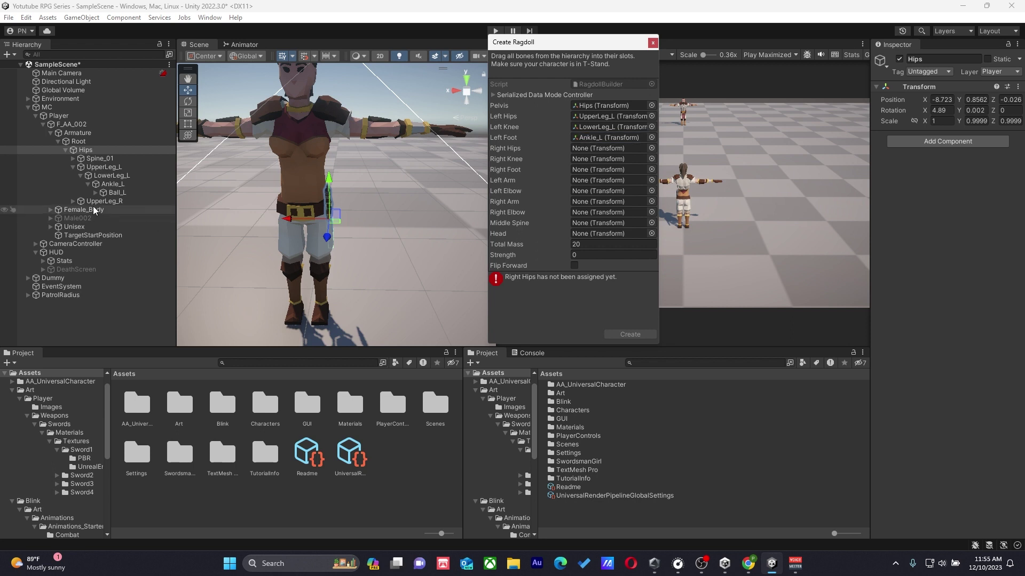
Assign UpperLeg_R, LowerLeg_R and Ankle_R as the ragdoll's Right Hips, Right Knee and Right Foot.
left_click_drag(78, 201, 587, 148)
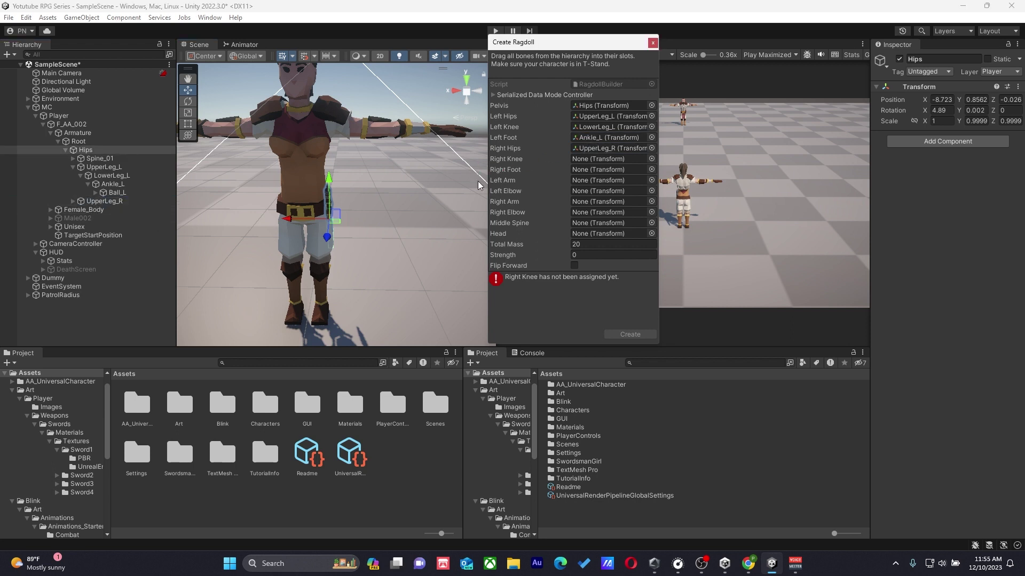
left_click(73, 201)
left_click_drag(101, 210, 587, 160)
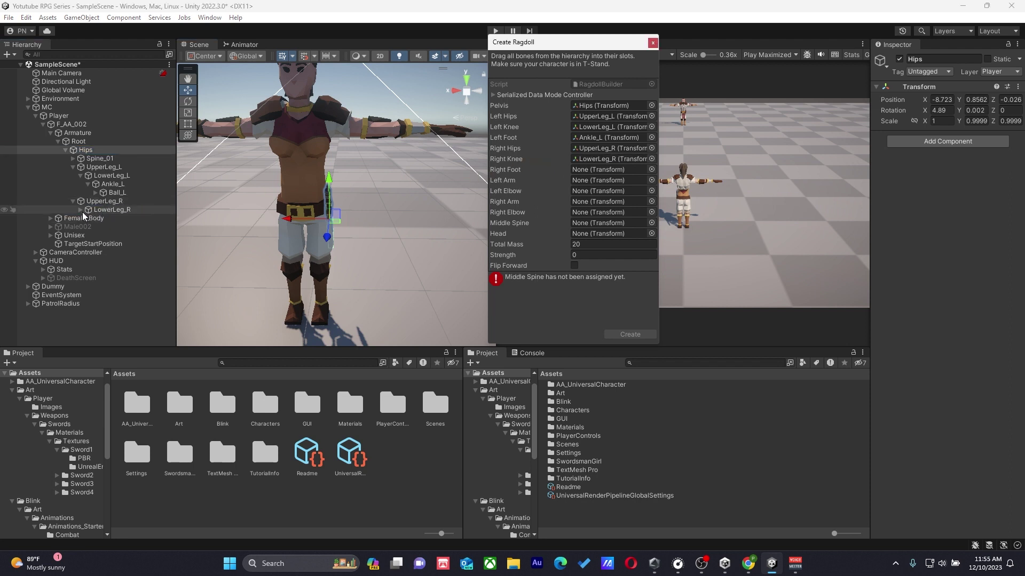
left_click(81, 209)
left_click_drag(106, 219, 590, 171)
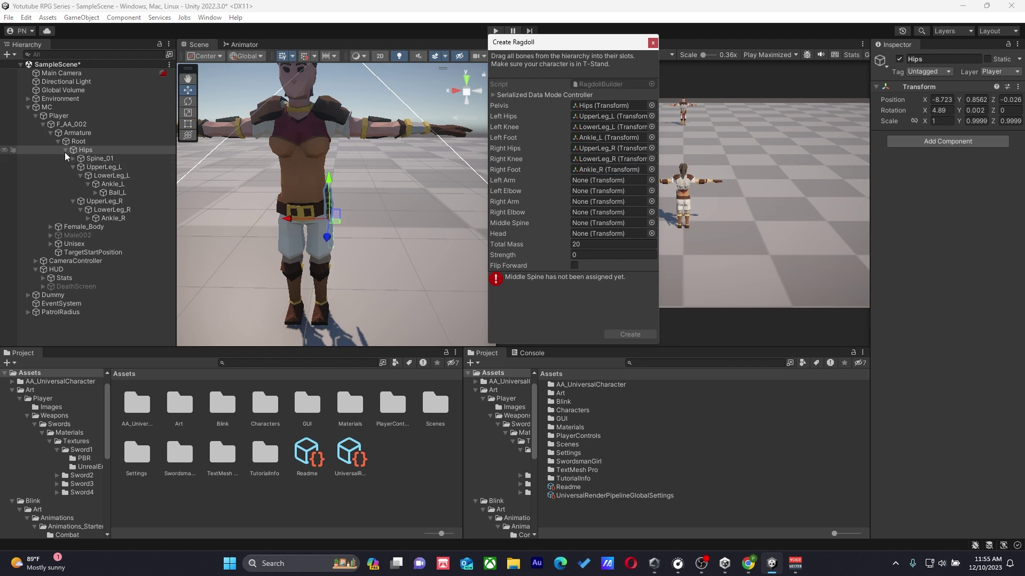
Select UpperLeg_L through Ankle_L and add a new tag named PlayerRagdoll to the project's tags.
left_click(73, 168)
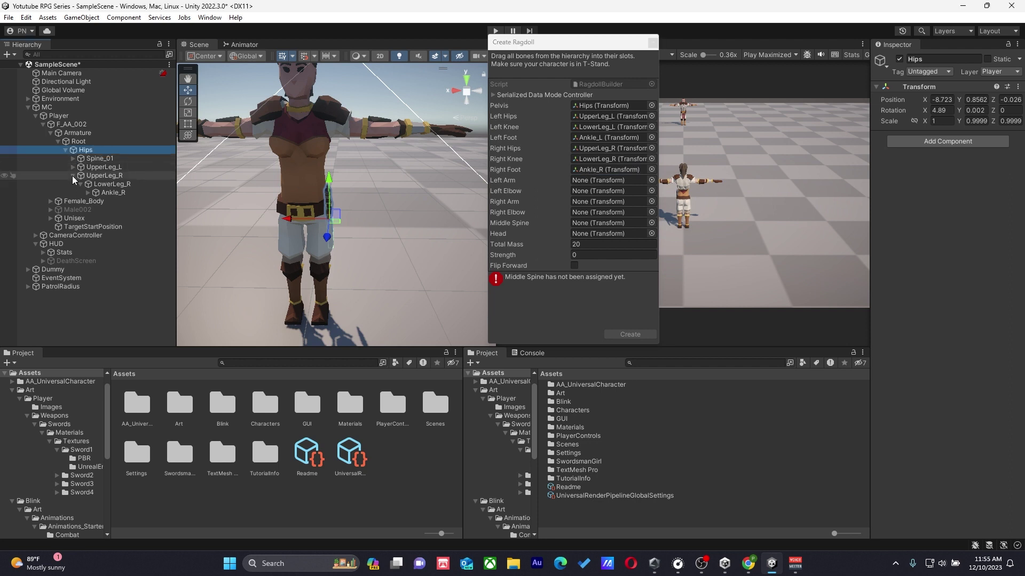
left_click(73, 167)
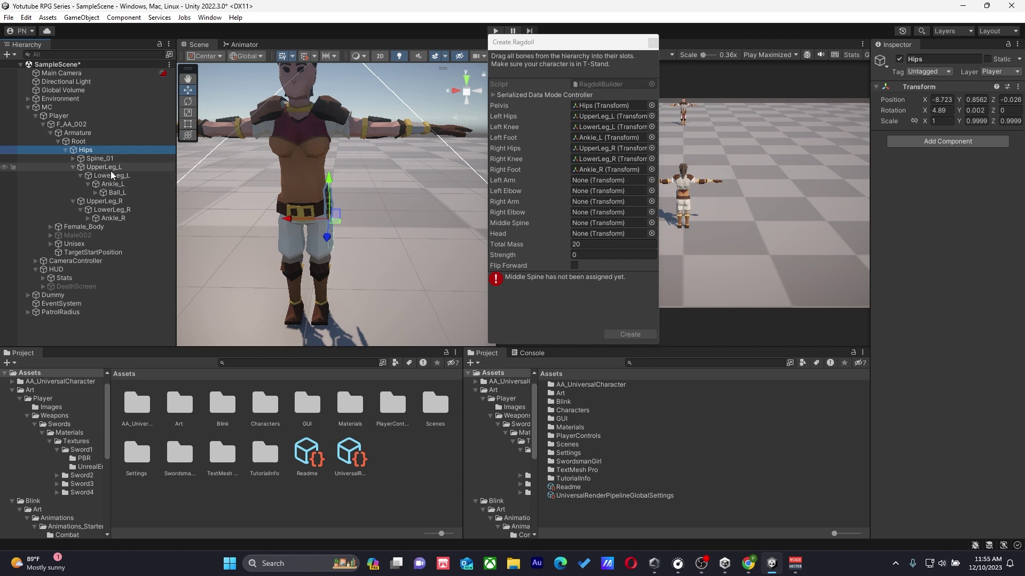
left_click(110, 169)
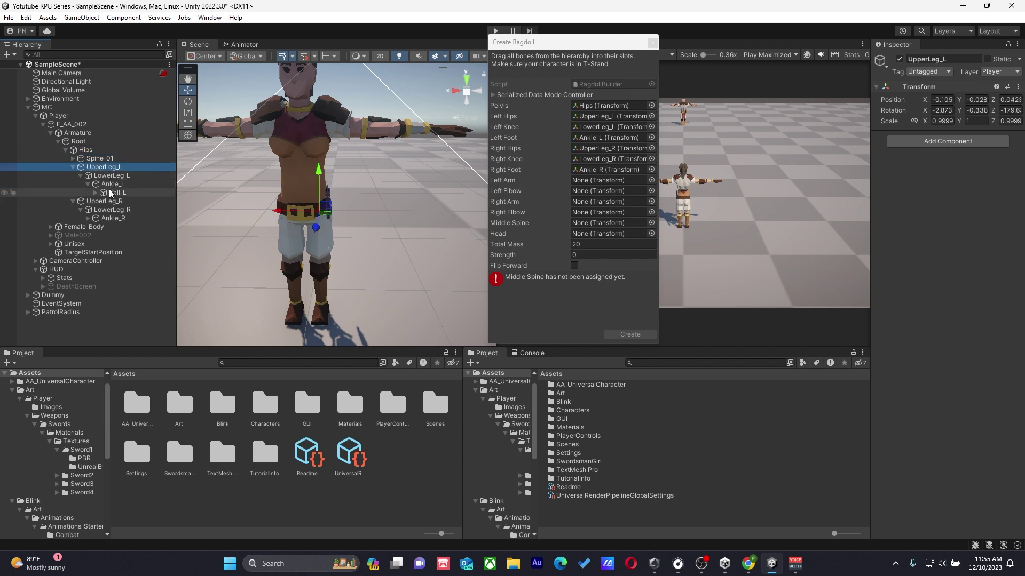
left_click(110, 184, "shift")
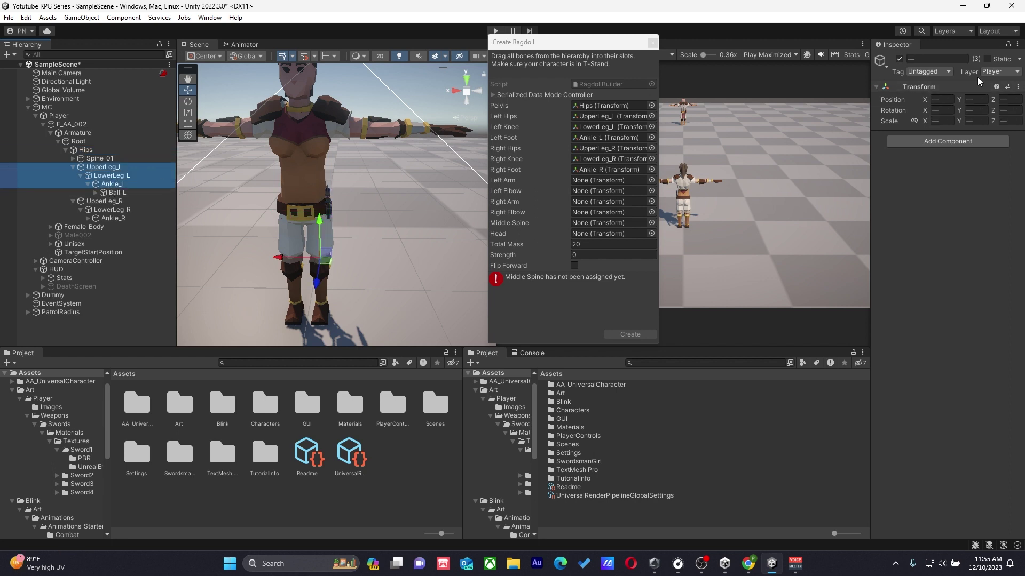
left_click(945, 72)
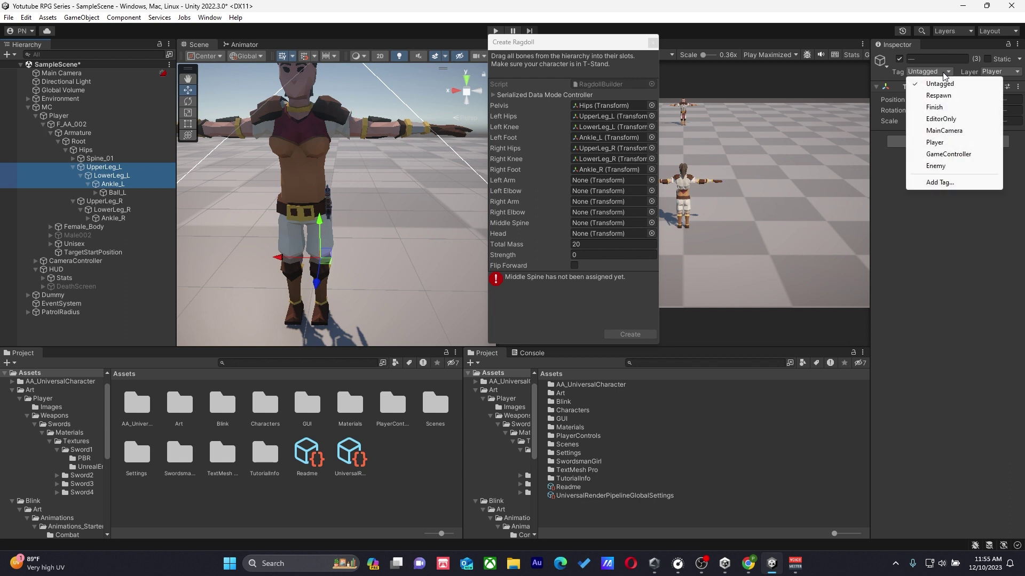
left_click(940, 182)
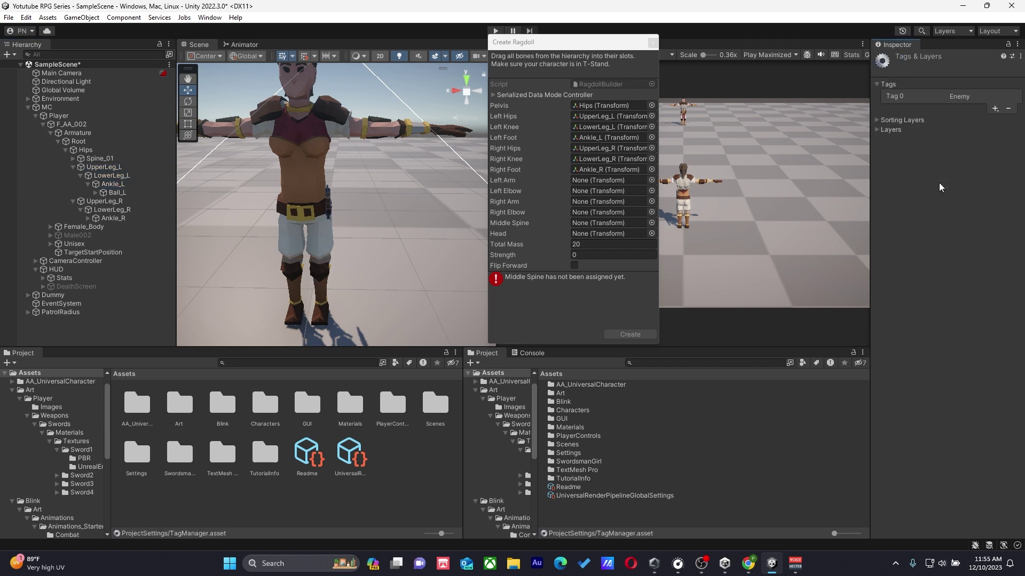
left_click(993, 110)
type("PlayerRagdoll")
key("Return")
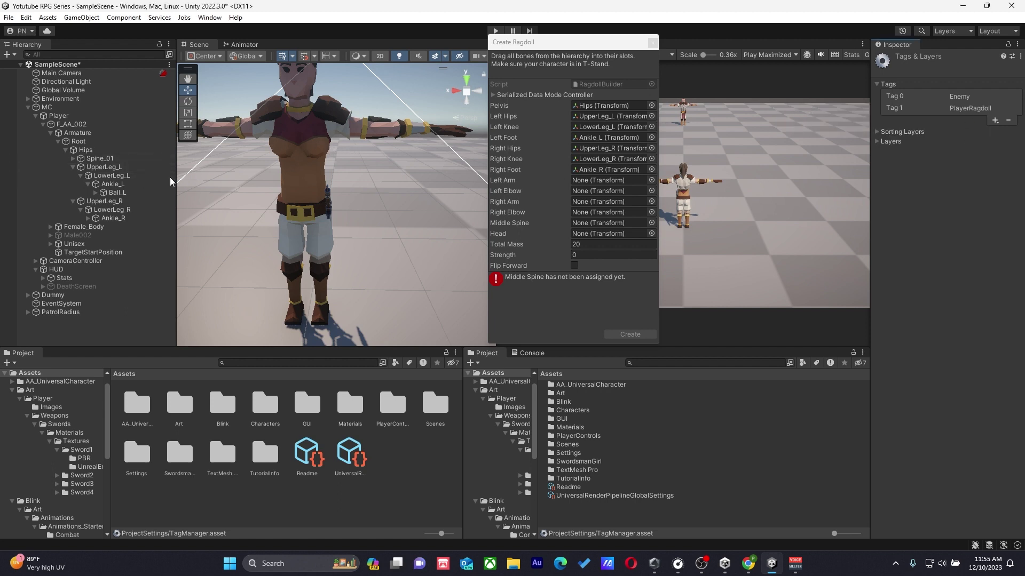
Tag the UpperLeg_L, LowerLeg_L and Ankle_L bones as PlayerRagdoll.
left_click(127, 168)
left_click(127, 184, "shift")
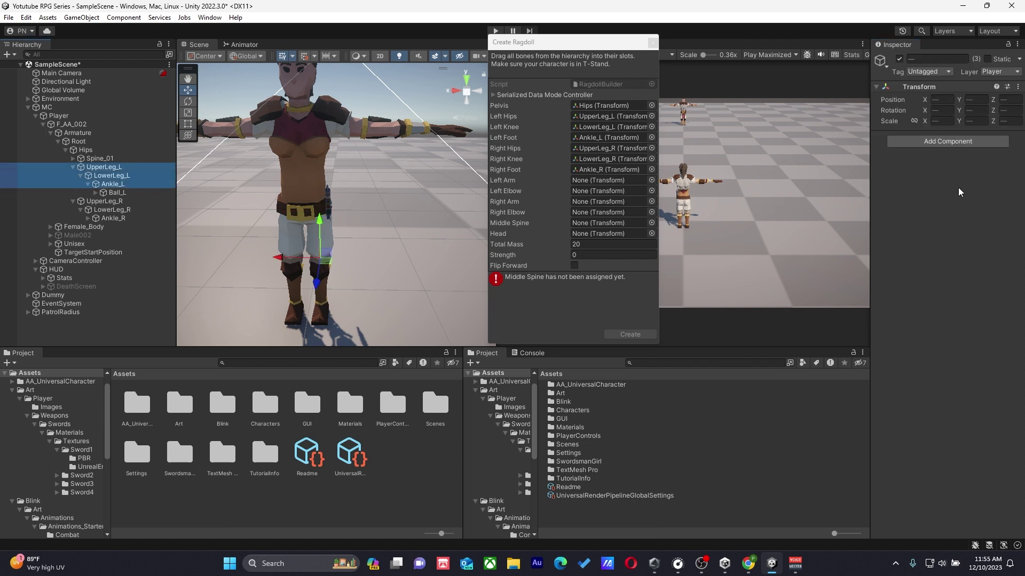
left_click(943, 74)
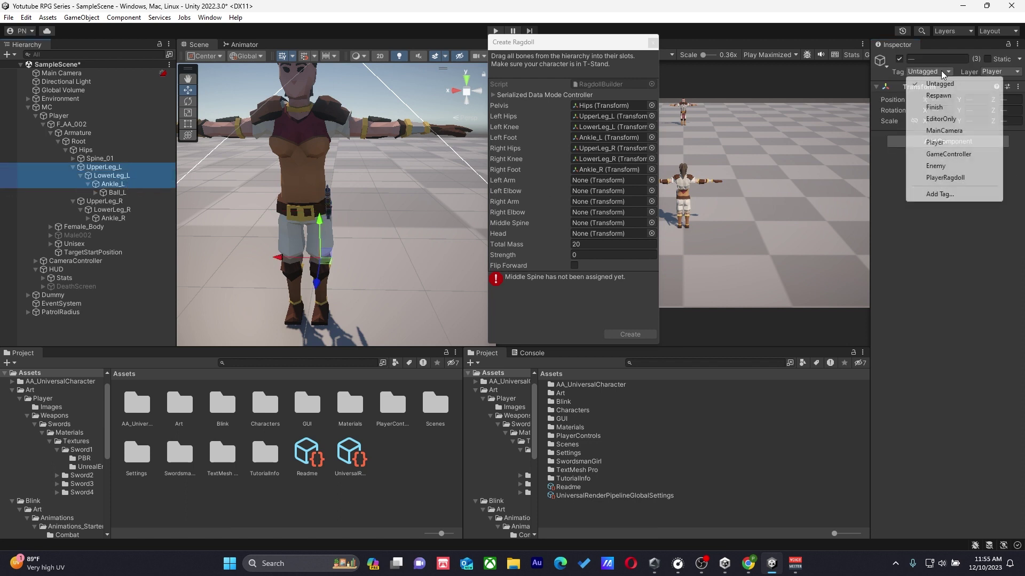
left_click(945, 177)
Add a new layer named PlayerRagdoll in User Layer 6.
left_click(1004, 74)
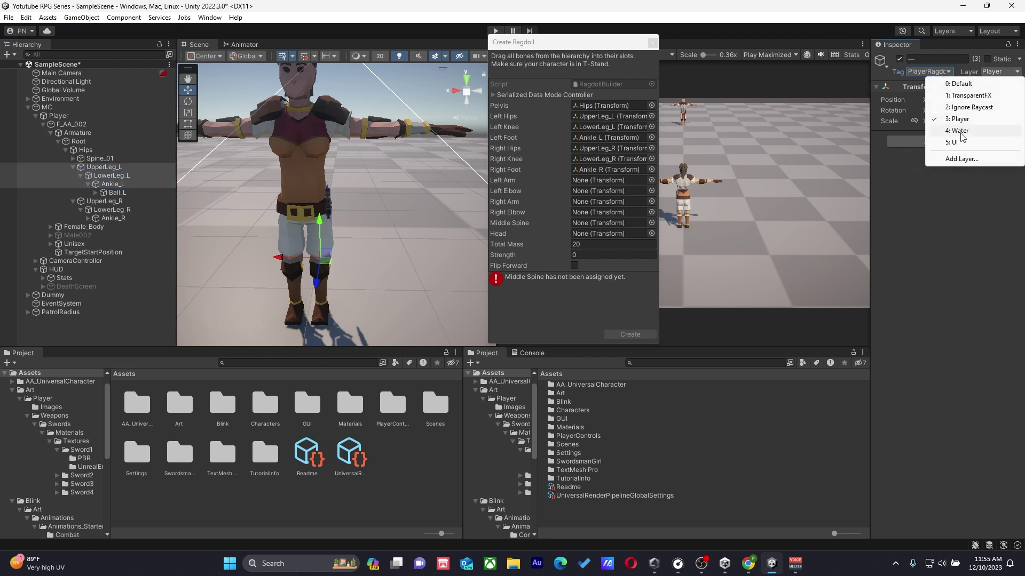
left_click(960, 160)
left_click(960, 185)
type("Pl")
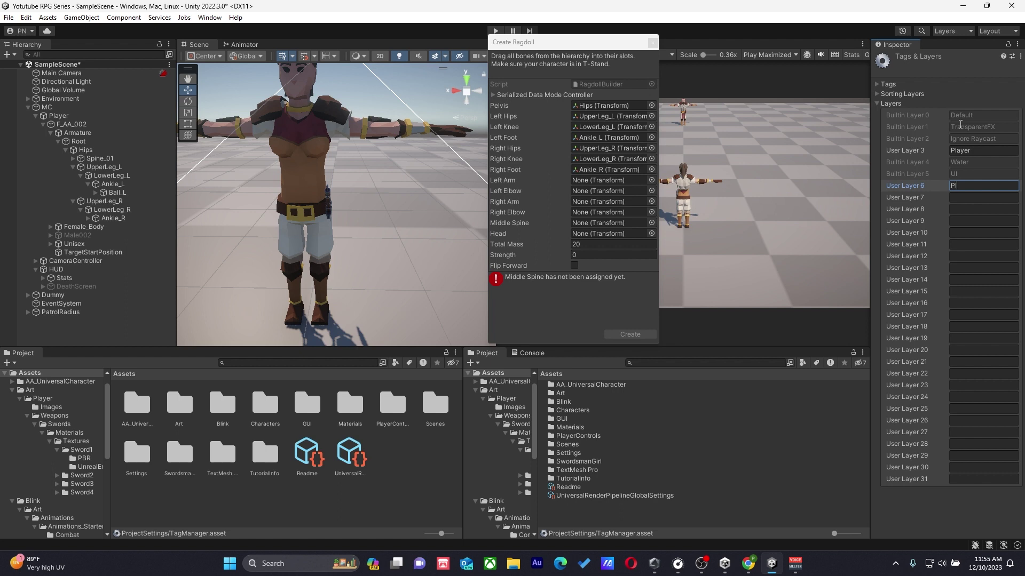
type("ayerR")
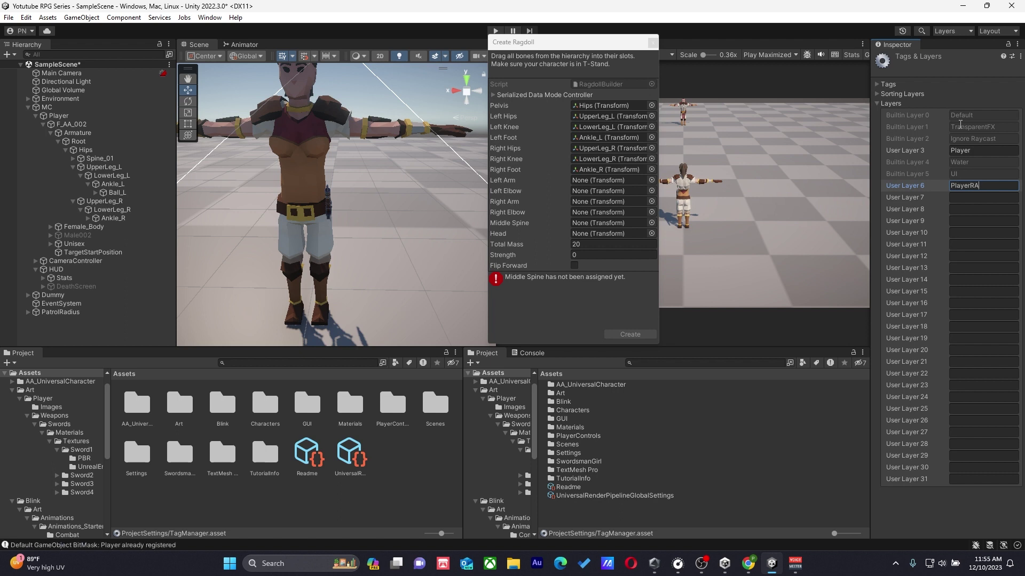
type("agdoll")
Put UpperLeg_L, LowerLeg_L and Ankle_L on the PlayerRagdoll layer, including all their child objects.
left_click(138, 167)
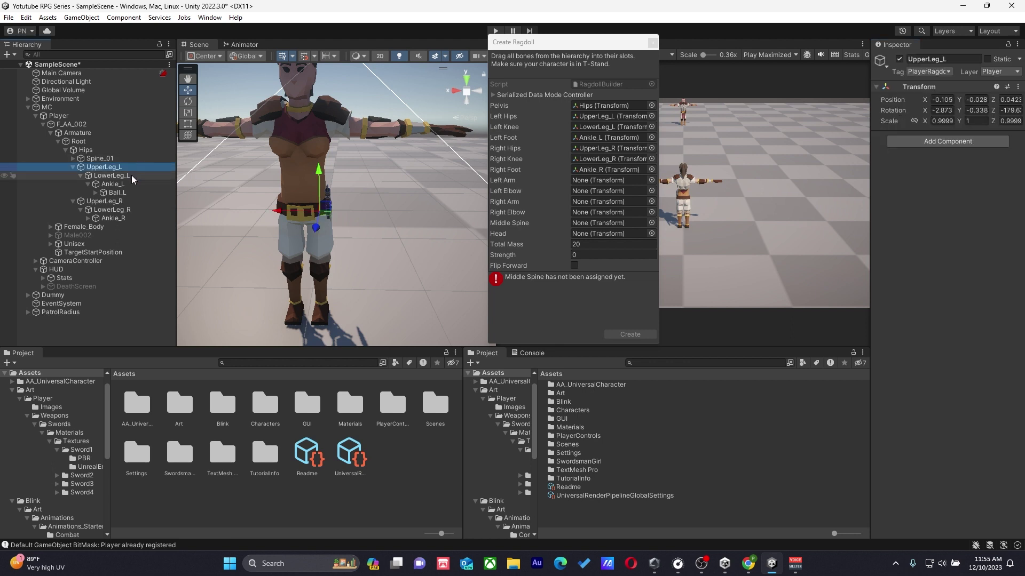
left_click(128, 182, "shift")
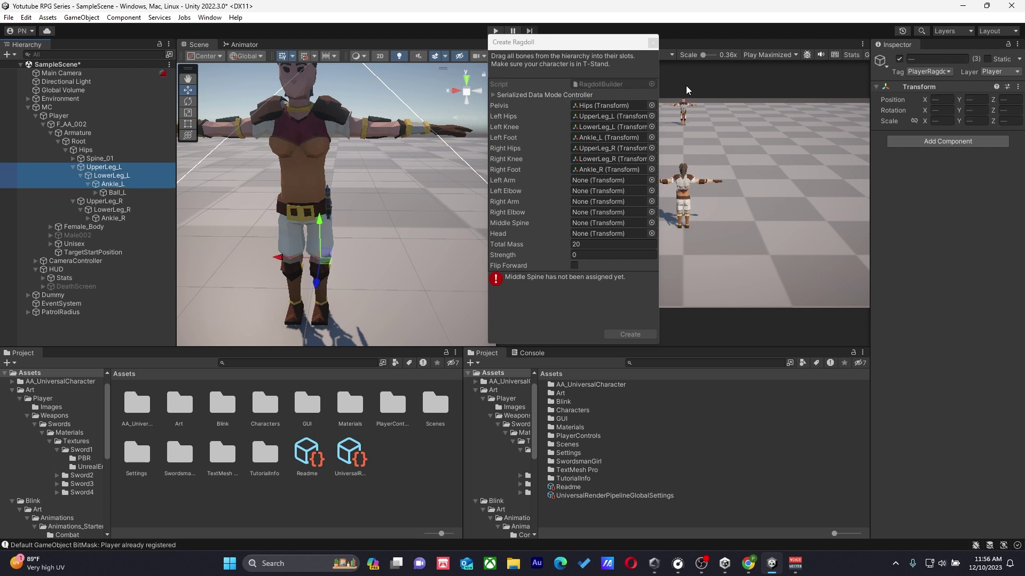
left_click(1010, 72)
left_click(968, 155)
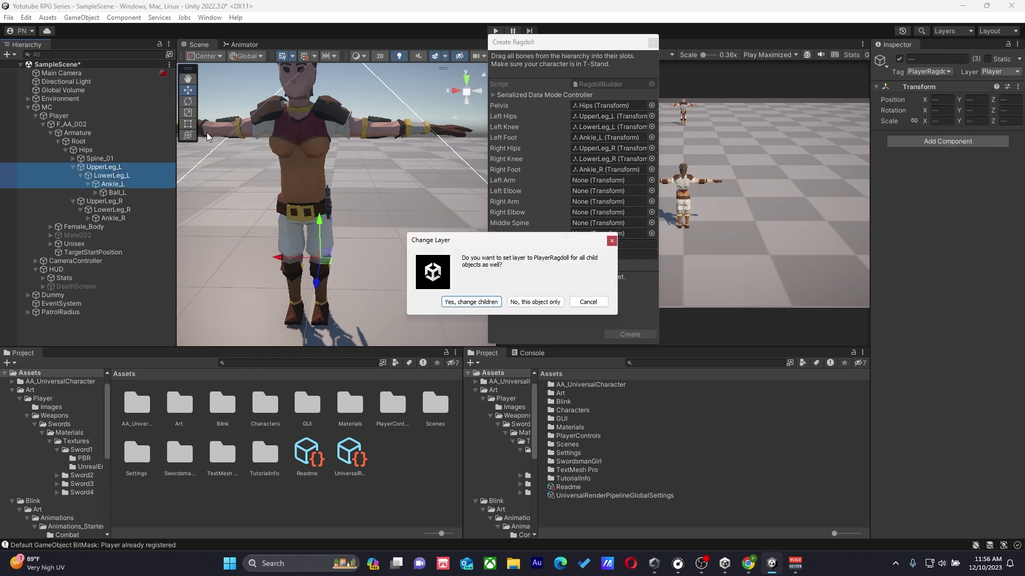
left_click(469, 302)
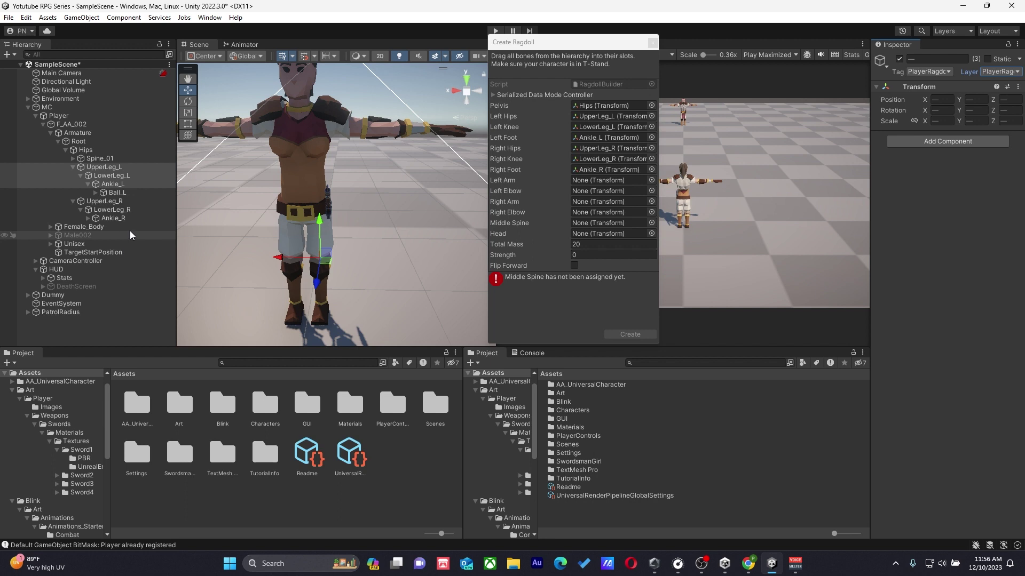
Put UpperLeg_R and its children on the PlayerRagdoll layer, and tag UpperLeg_R, LowerLeg_R and Ankle_R as PlayerRagdoll.
left_click(101, 203)
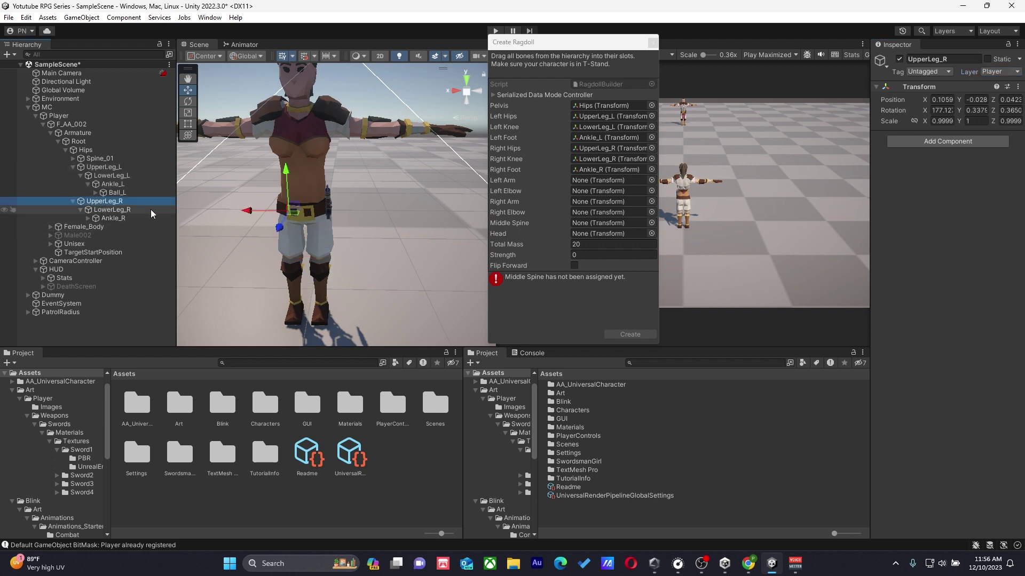
left_click(986, 75)
left_click(998, 154)
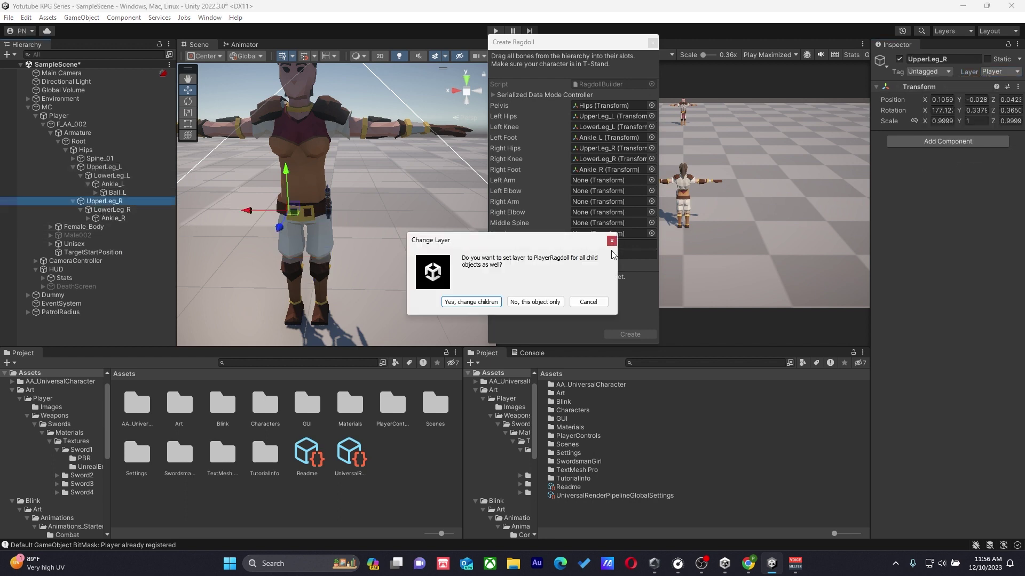
left_click(497, 300)
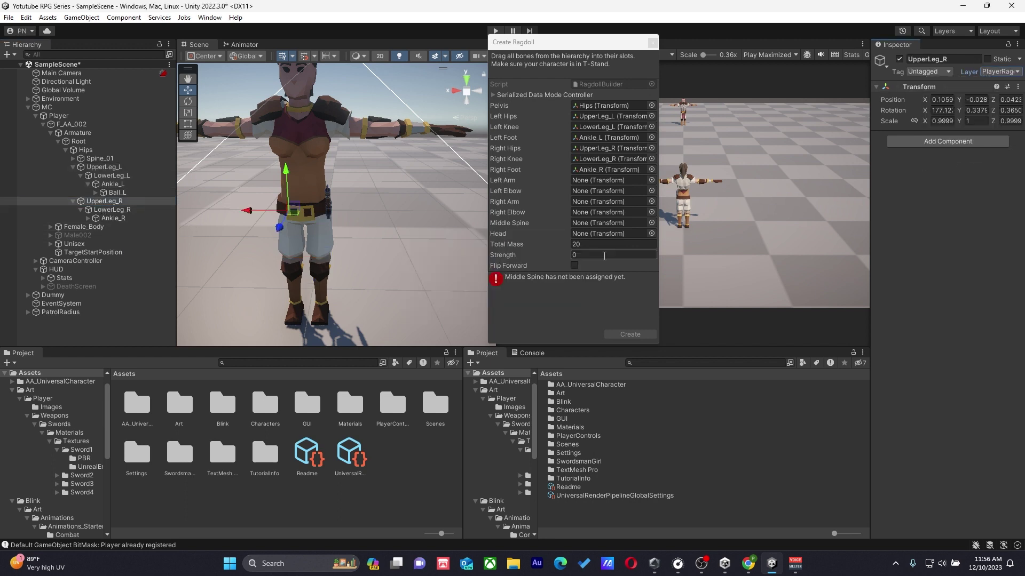
left_click(145, 218, "shift")
left_click(939, 72)
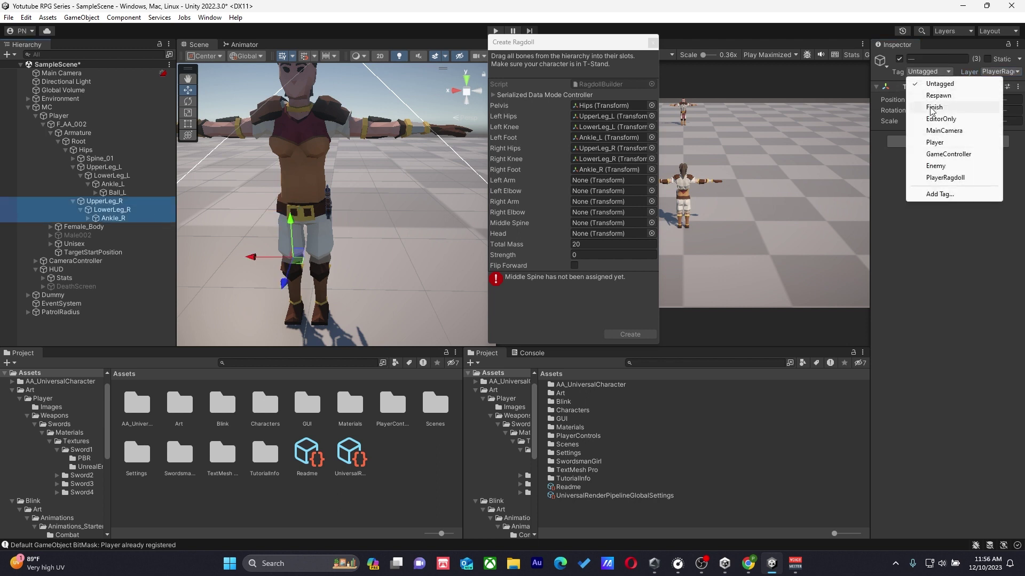
left_click(947, 182)
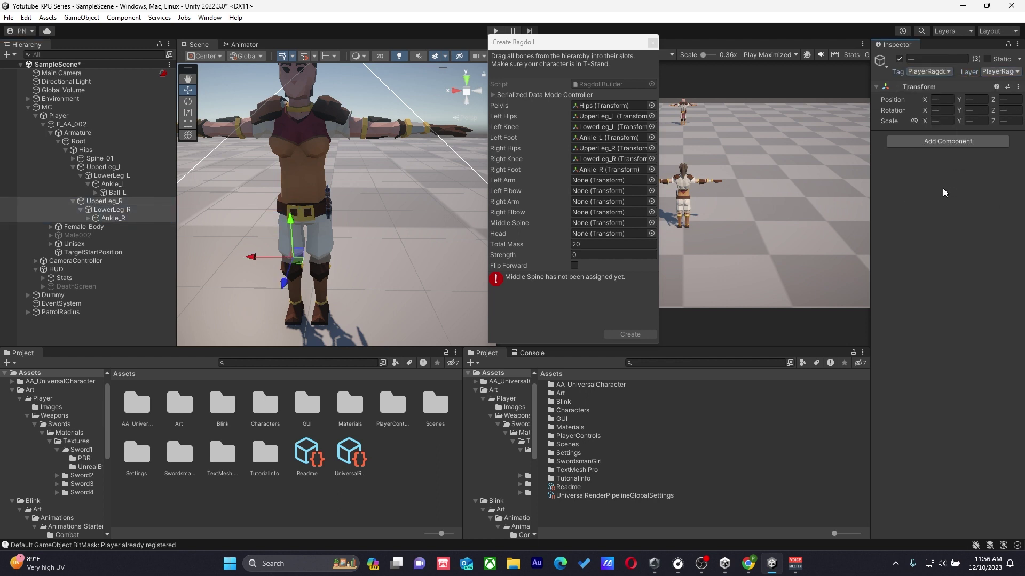
Collapse both leg branches, expand the spine bones under Hips, and assign Spine_02 as the ragdoll's Middle Spine.
left_click(73, 167)
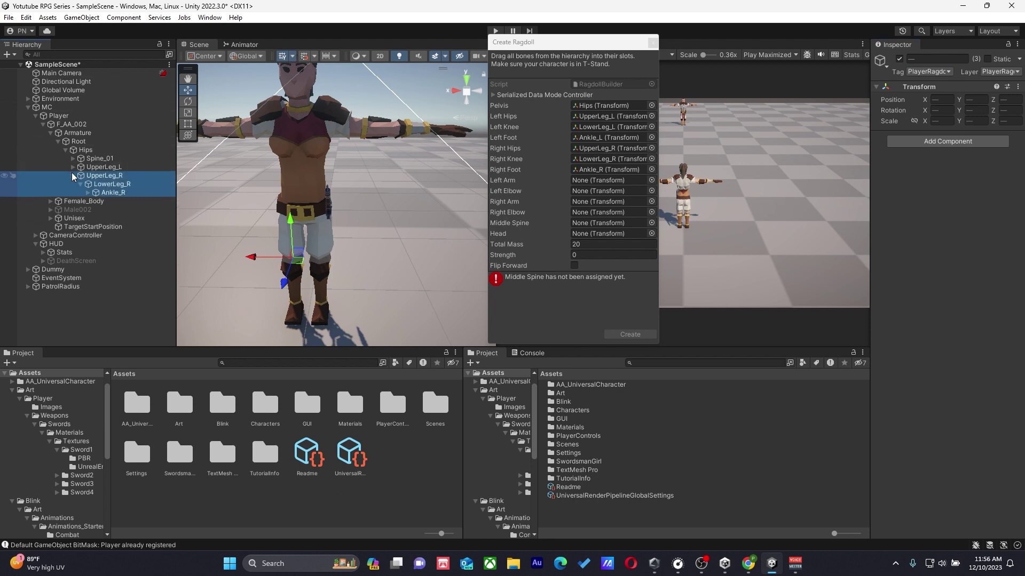
left_click(72, 175)
left_click(73, 159)
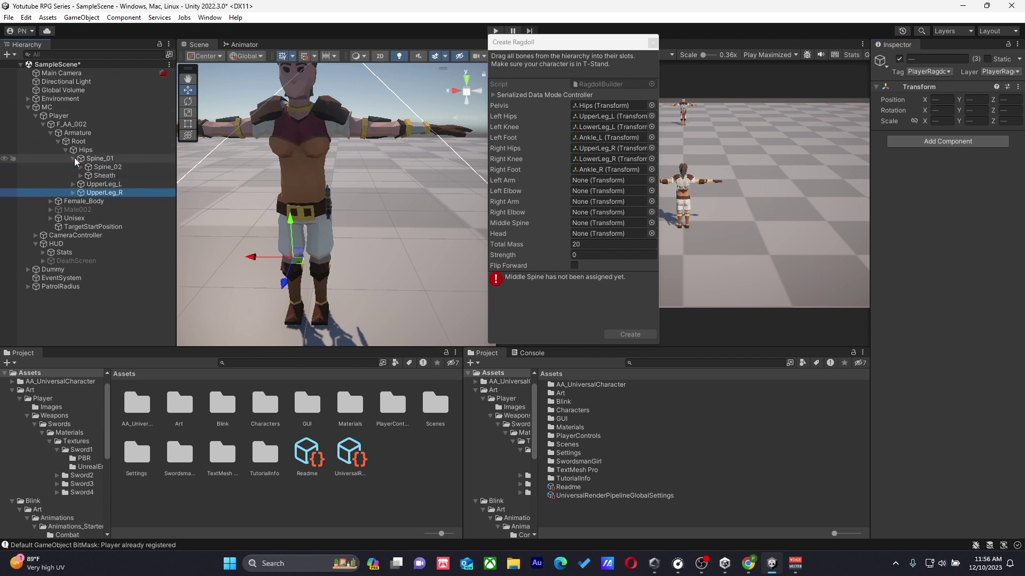
left_click(81, 167)
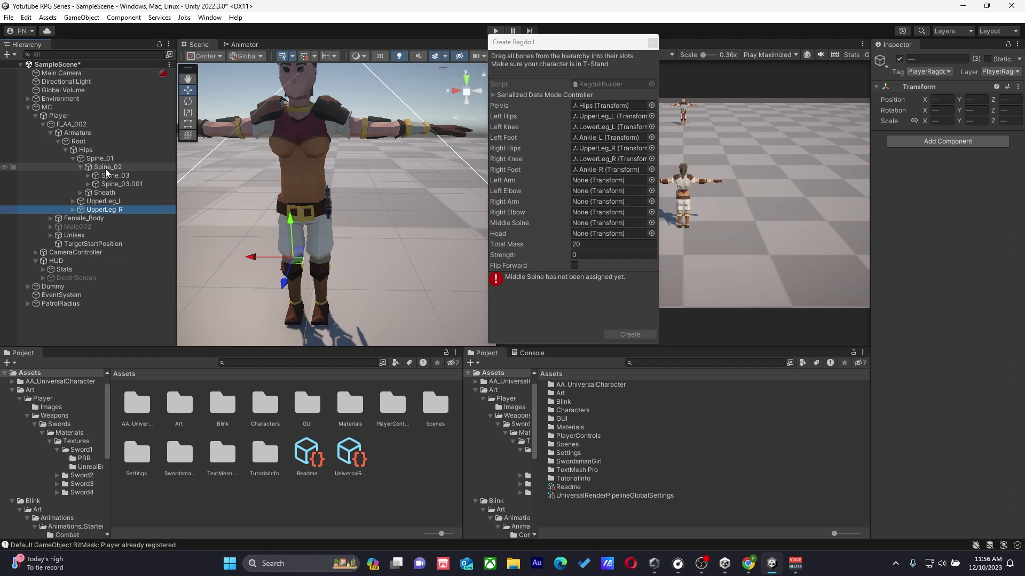
left_click(105, 168)
left_click(105, 175)
left_click(104, 160)
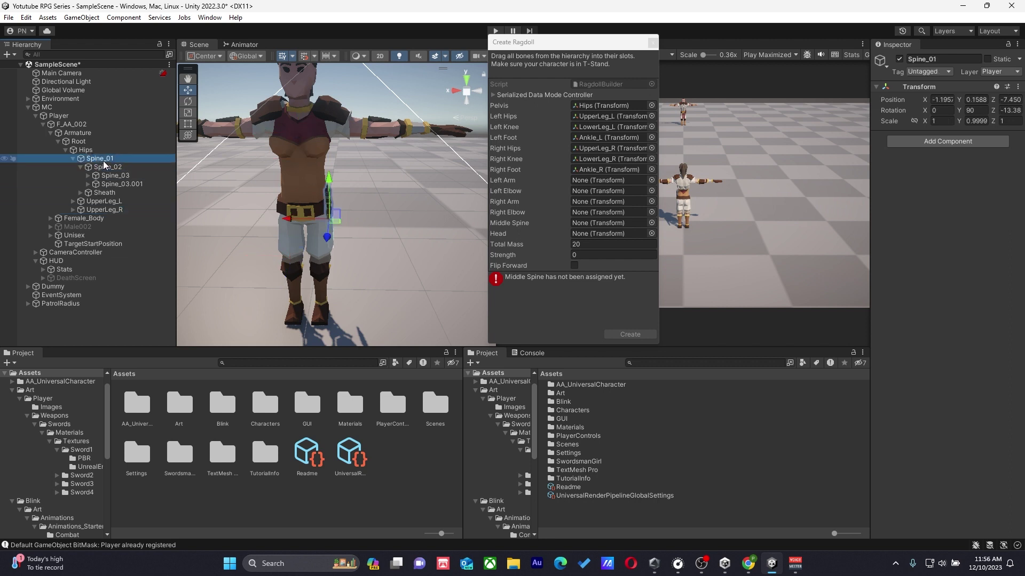
left_click(103, 168)
left_click_drag(104, 168, 586, 226)
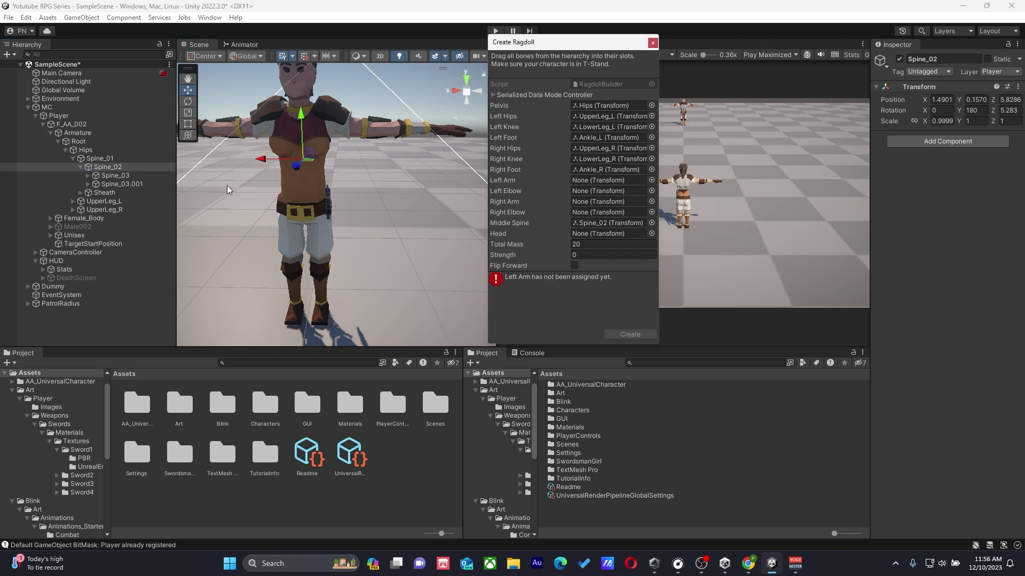
Expand Spine_03 and Neck, and assign the Head bone as the ragdoll's Head.
left_click(88, 175)
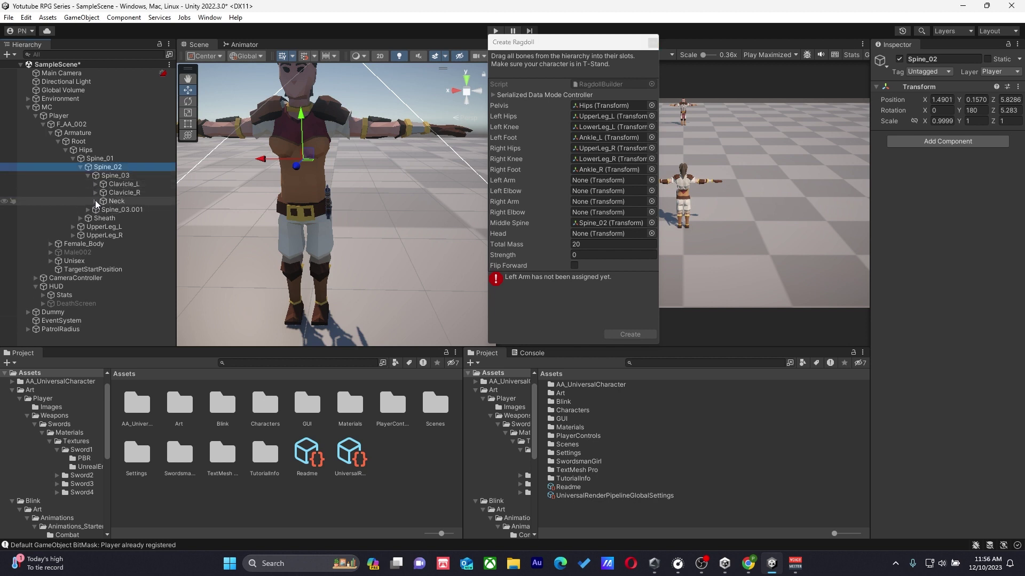
left_click(95, 201)
left_click_drag(112, 210, 603, 235)
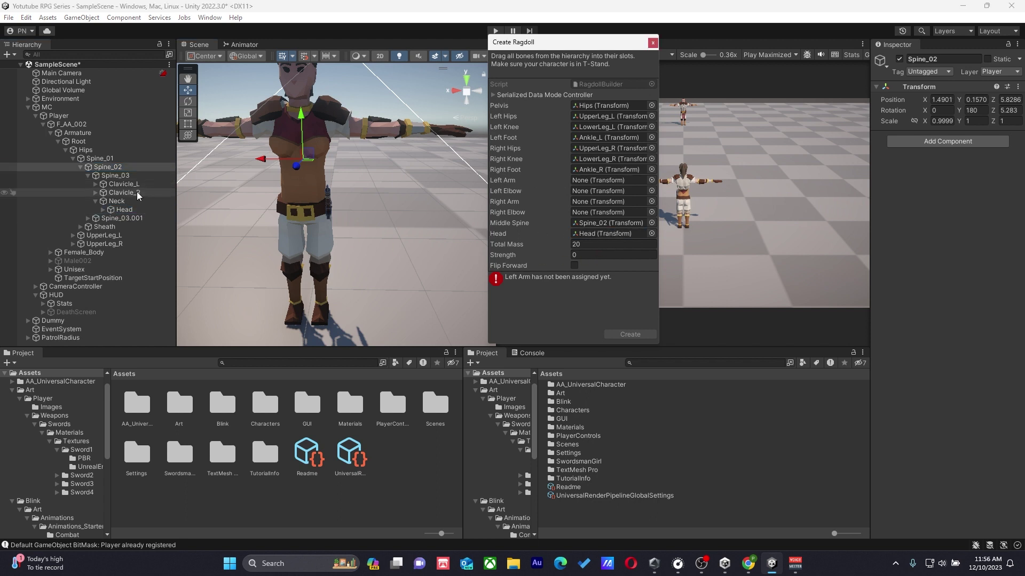
Assign Schoulder_L and Elbow_L, under Clavicle_L, as the ragdoll's Left Arm and Left Elbow.
left_click(97, 184)
left_click_drag(130, 193, 601, 177)
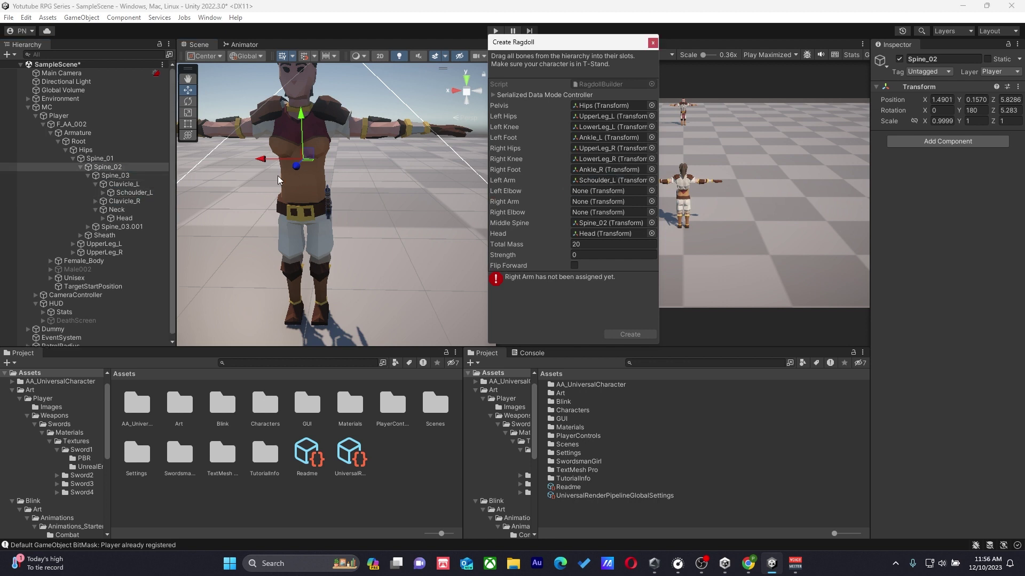
left_click(102, 193)
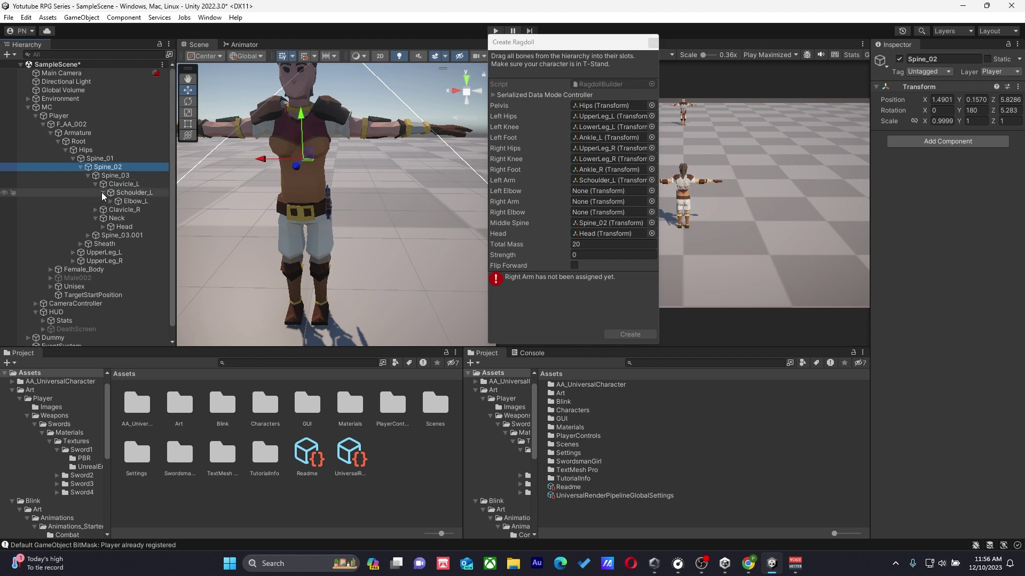
left_click_drag(124, 203, 608, 191)
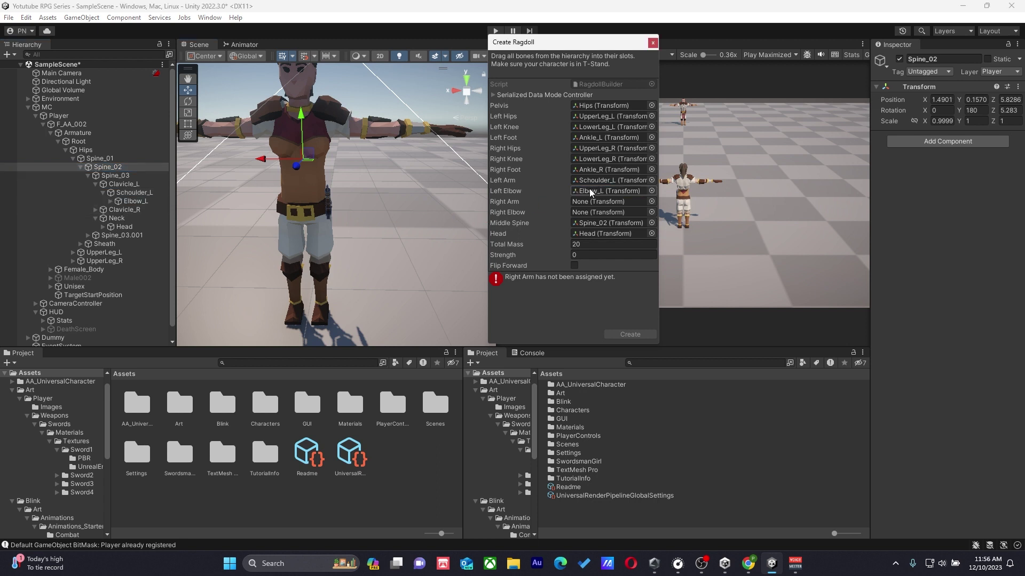
Assign Hand_L, the child bone of Elbow_L, as the ragdoll's Right Arm.
left_click(113, 202)
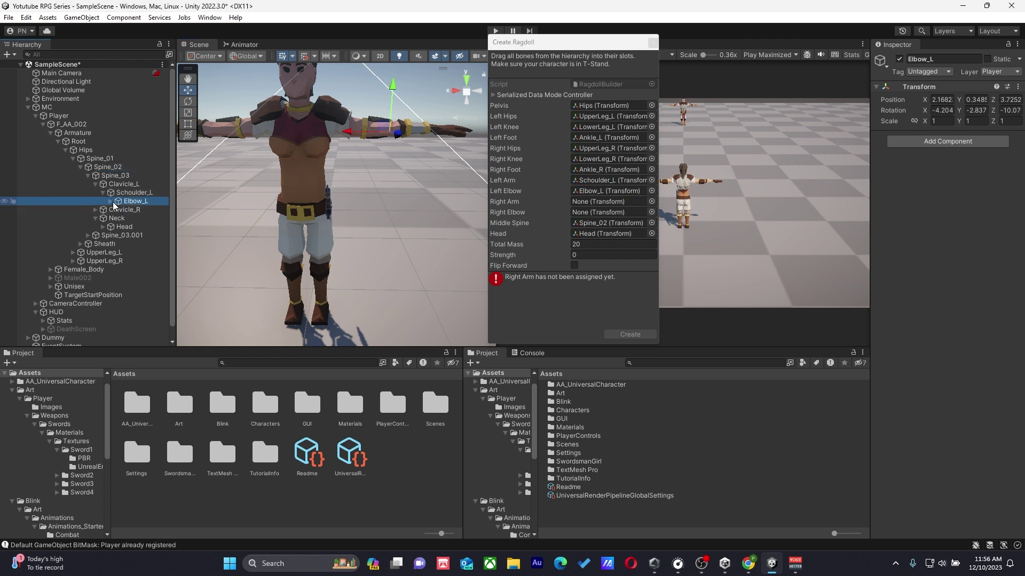
left_click(111, 202)
left_click_drag(124, 203, 583, 203)
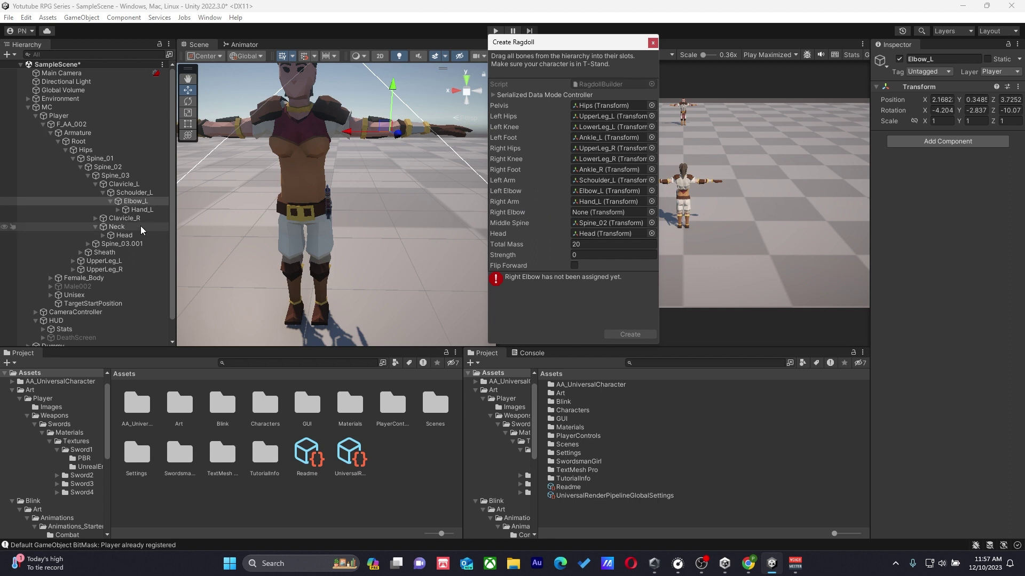
Assign Schoulder_R and its child Elbow_R as the ragdoll's Right Arm and Right Elbow, and create the ragdoll.
left_click(95, 218)
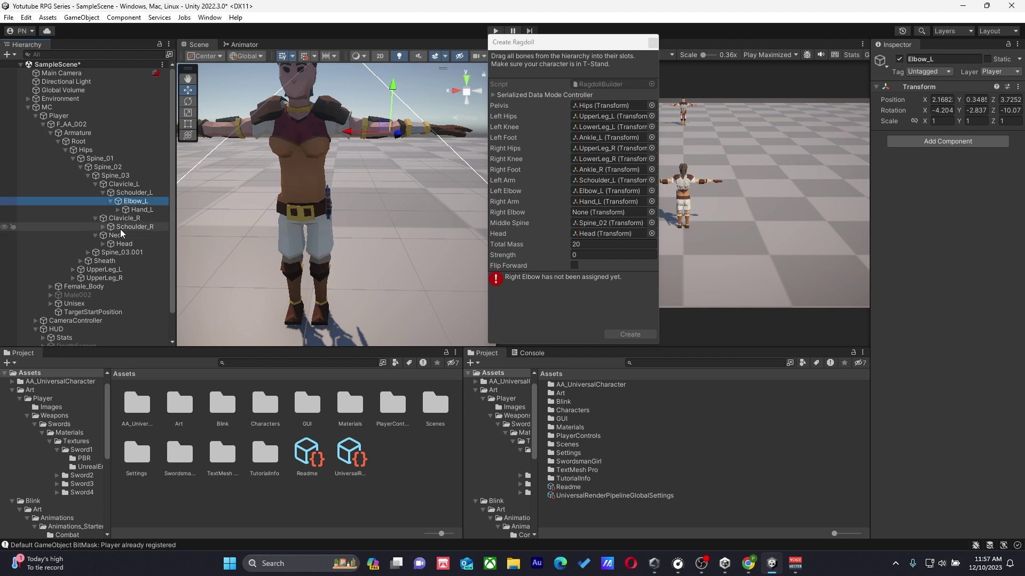
left_click_drag(123, 227, 593, 205)
left_click(100, 227)
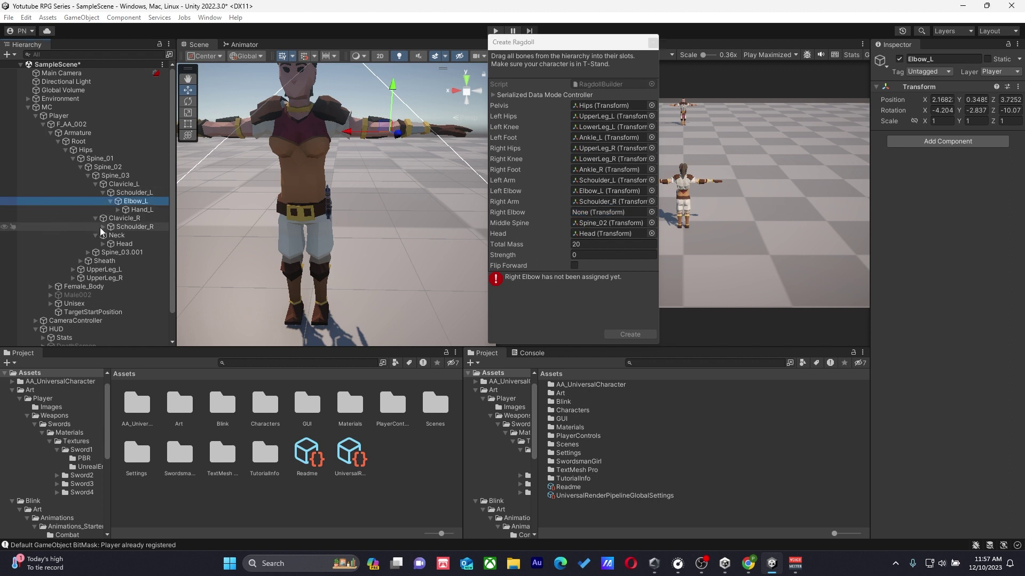
left_click(102, 227)
left_click_drag(131, 235, 599, 217)
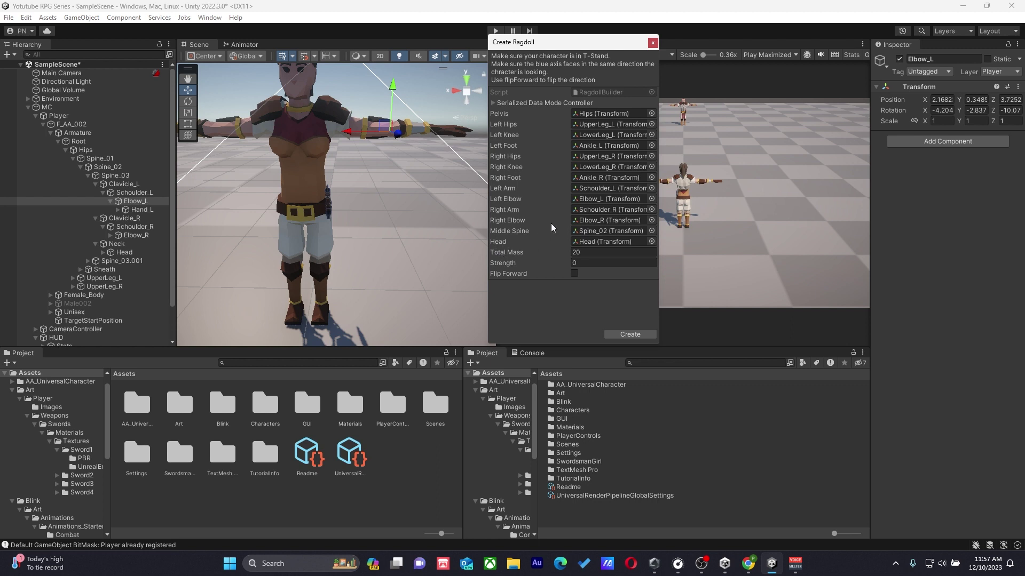
left_click(614, 333)
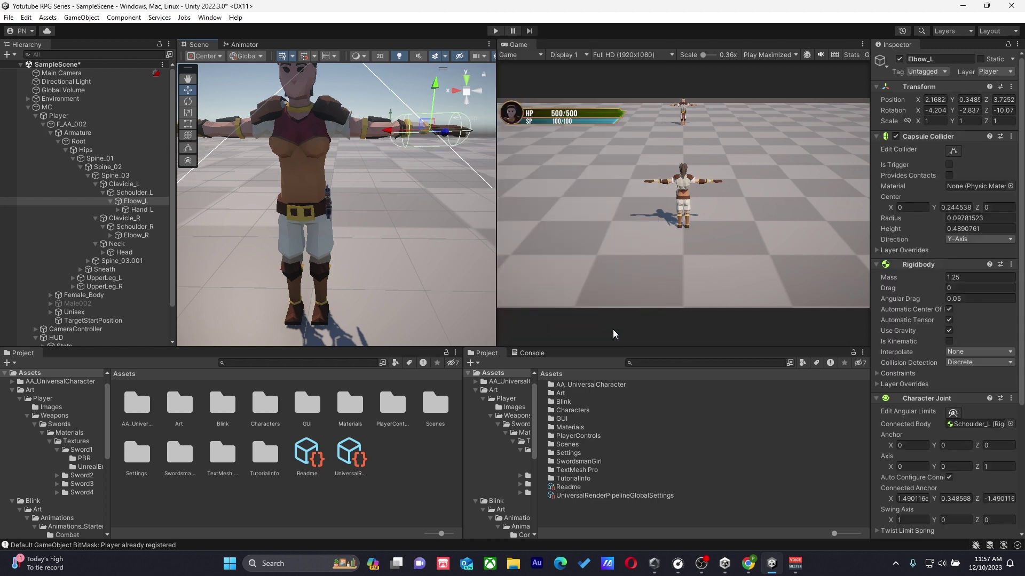
Examine the ragdoll colliders around the Player character and review the components of MC, CameraController, Player and F_AA_002.
scroll(395, 198, "down", 4)
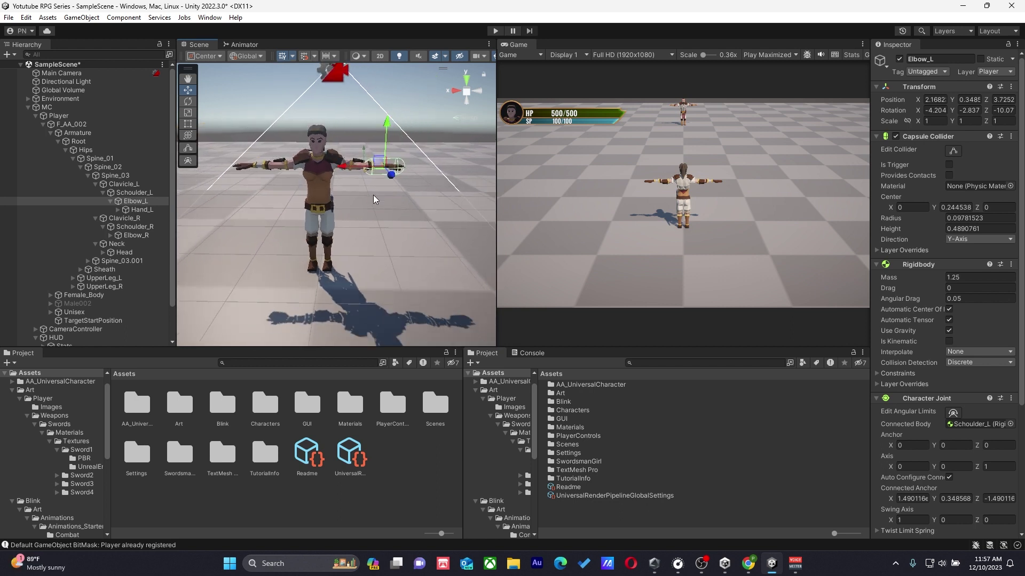
scroll(320, 181, "up", 2)
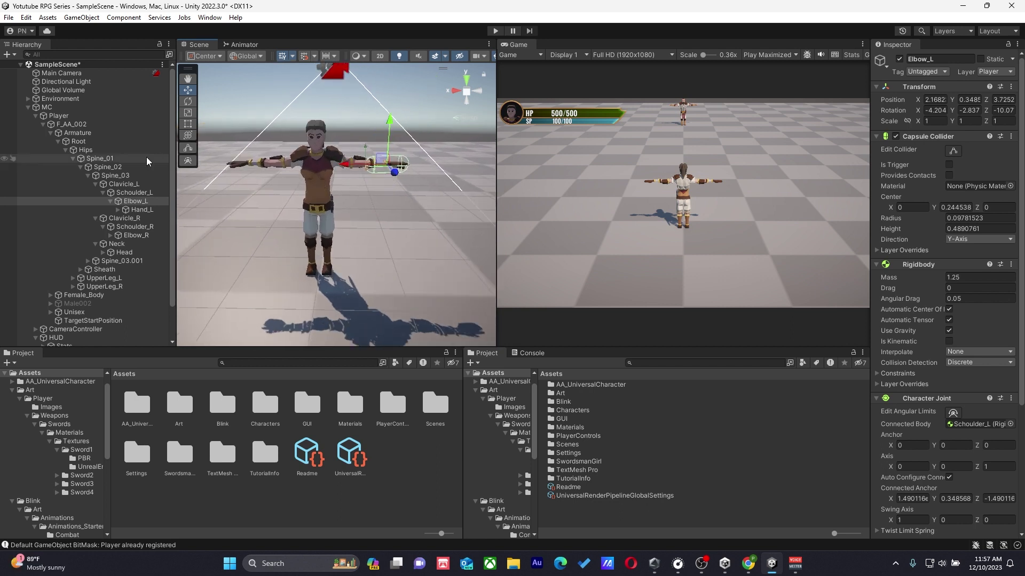
left_click(103, 117)
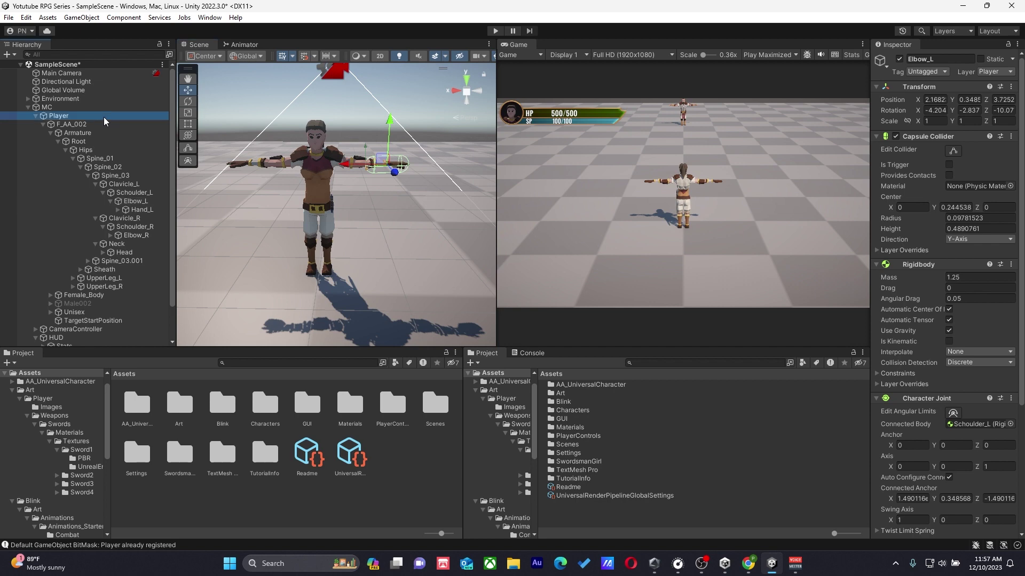
middle_click_drag(271, 171, 342, 166)
right_click_drag(342, 166, 318, 192)
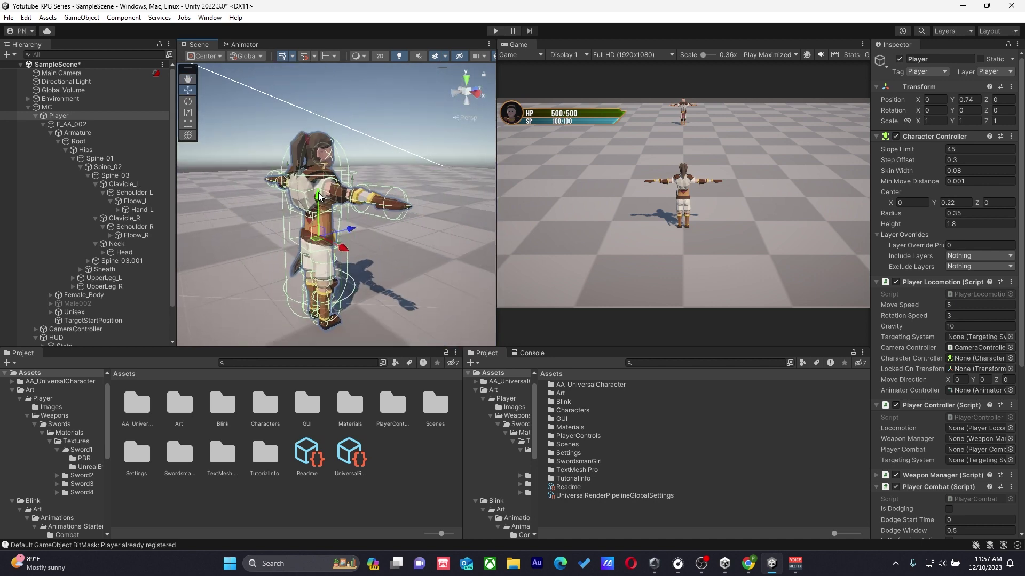
left_click(35, 117)
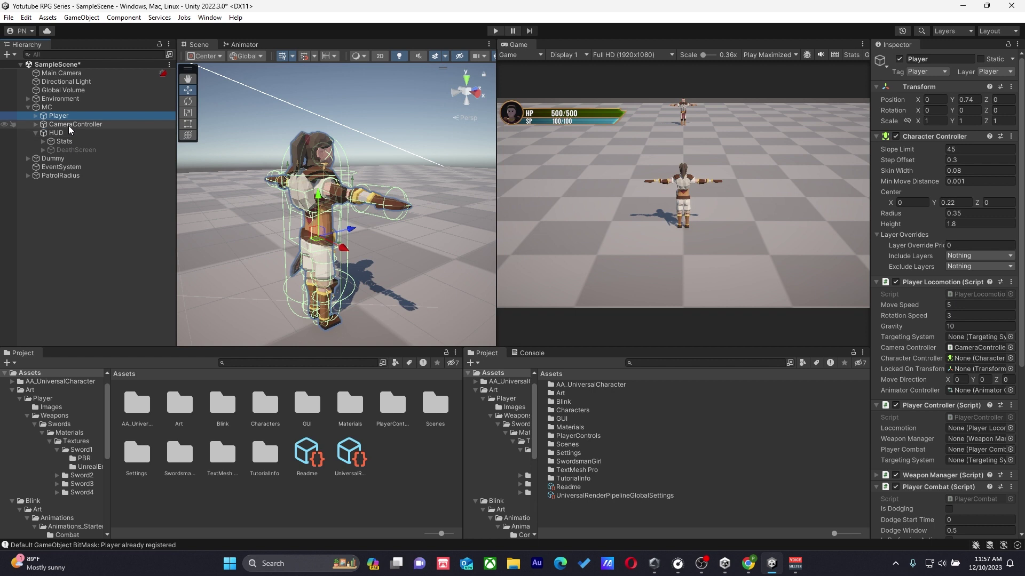
left_click(69, 110)
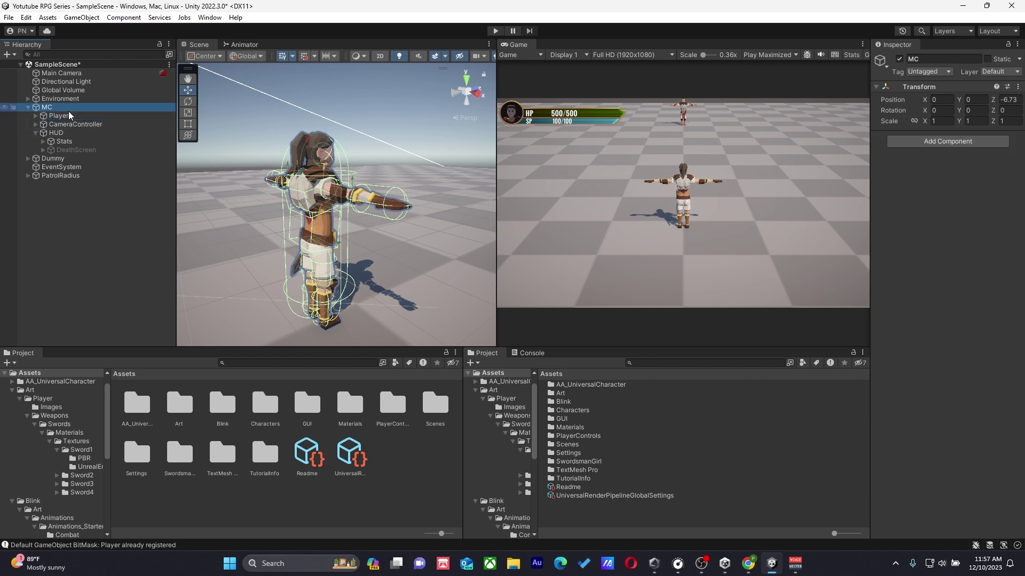
left_click(72, 126)
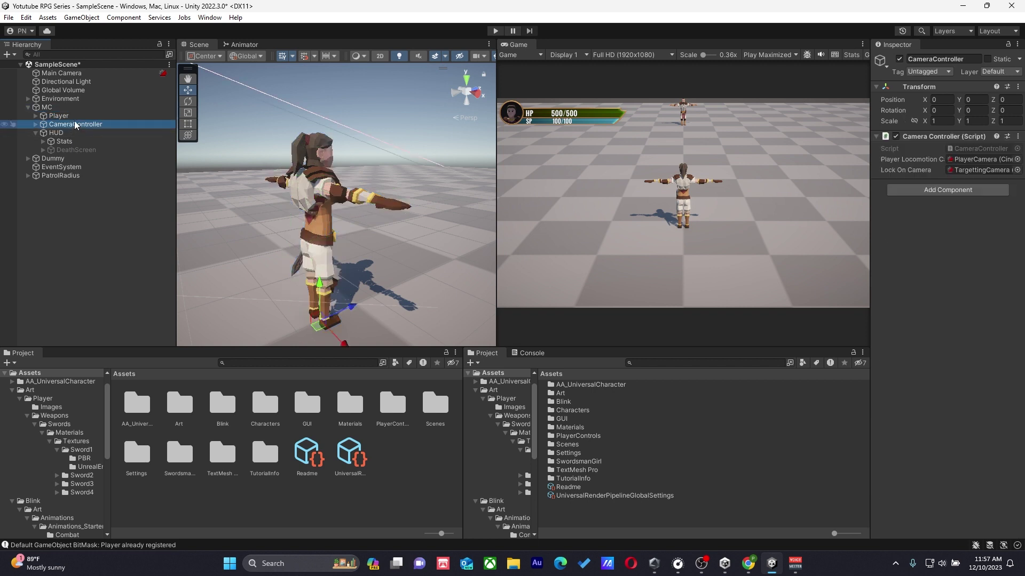
left_click(58, 116)
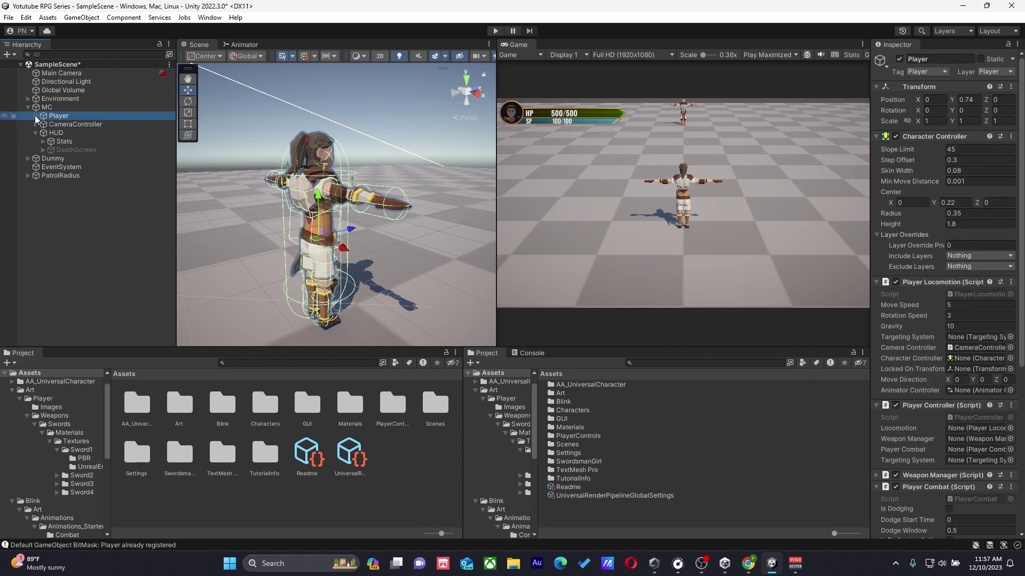
left_click(35, 116)
left_click(46, 124)
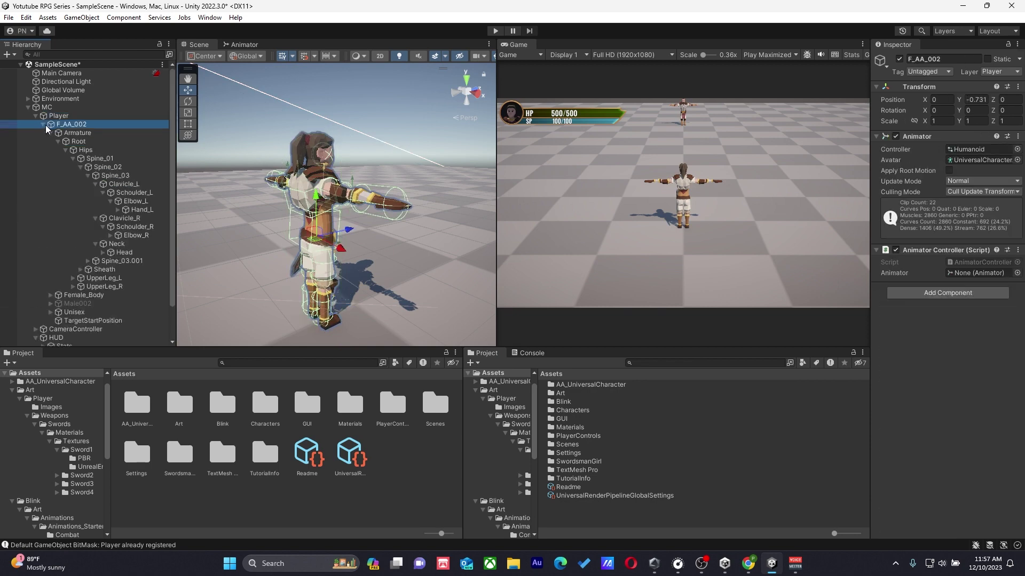
left_click(44, 125)
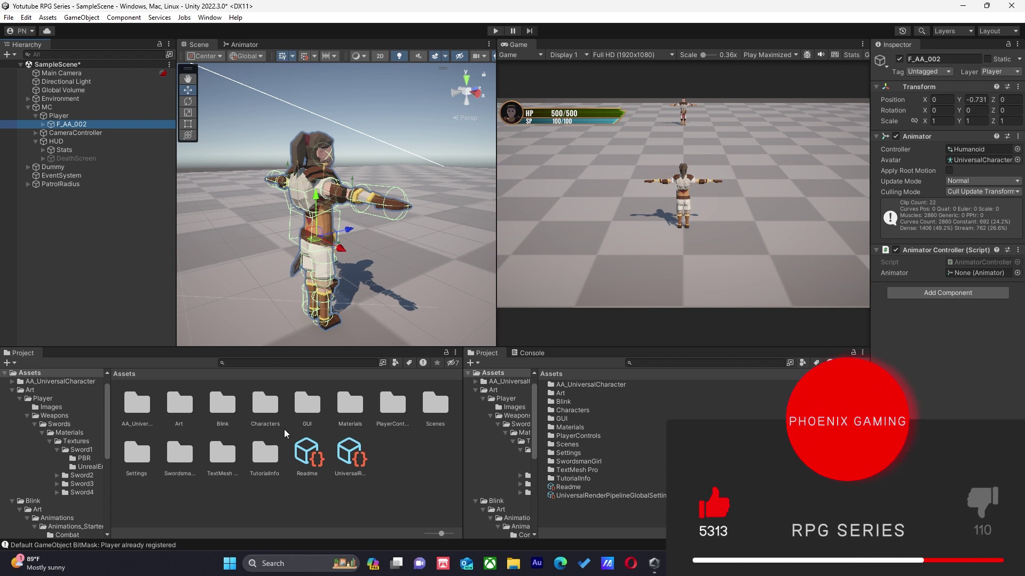
Open the PlayerHealthSystem script from PlayerControls/Scripts/Stats/HealthSystem in Visual Studio.
double_click(402, 420)
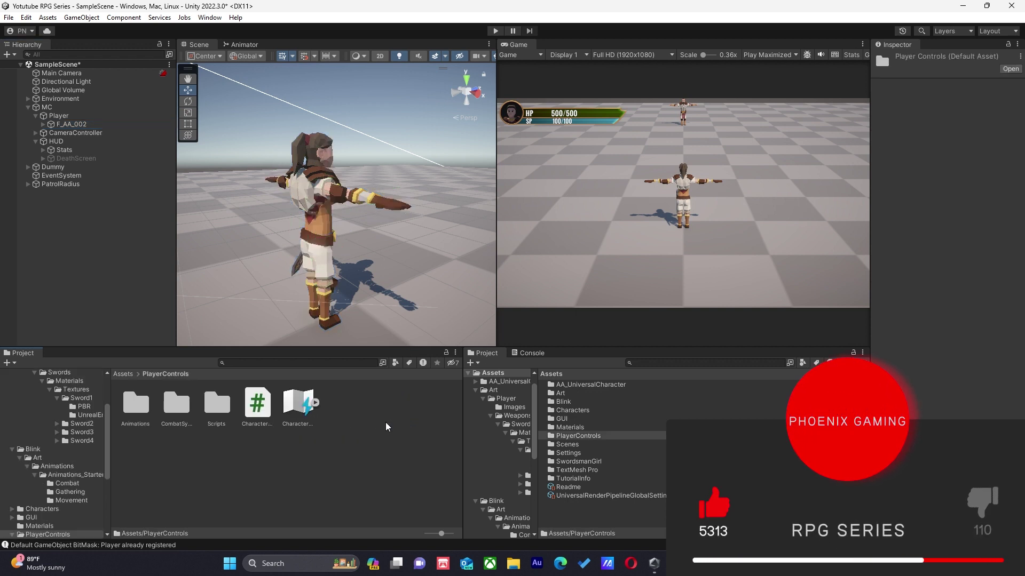
double_click(217, 411)
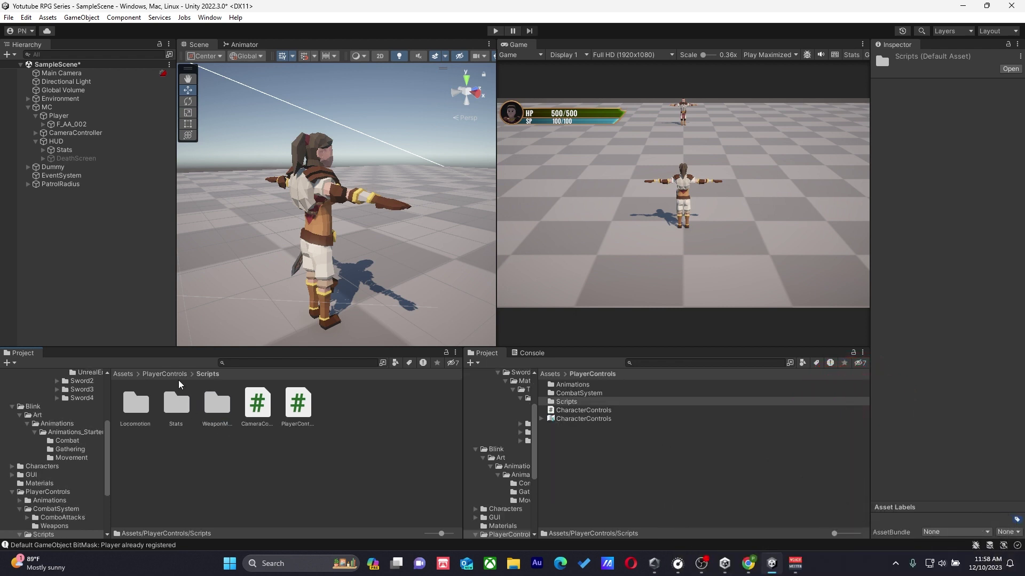
left_click(177, 397)
double_click(176, 399)
double_click(136, 404)
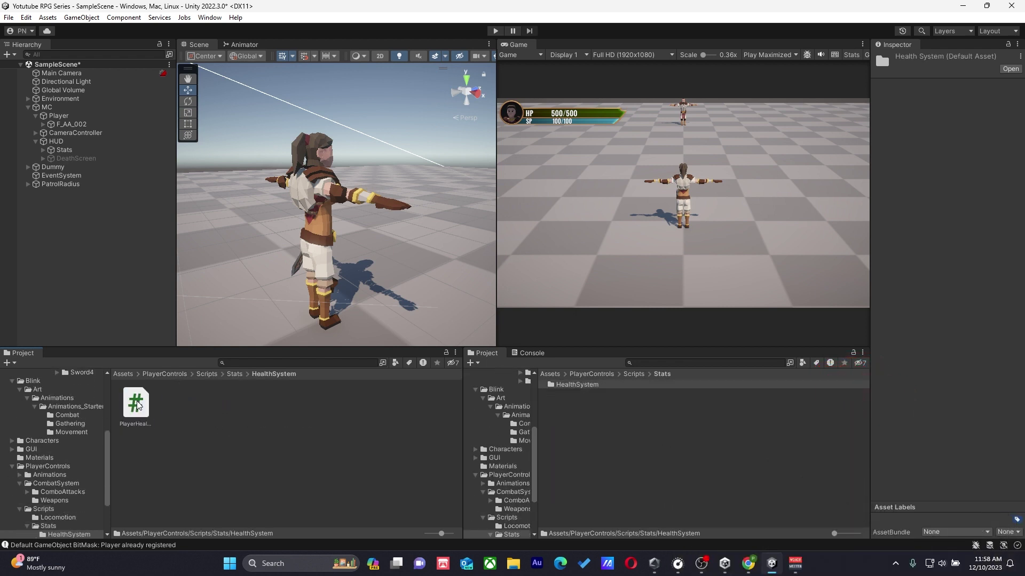
double_click(137, 405)
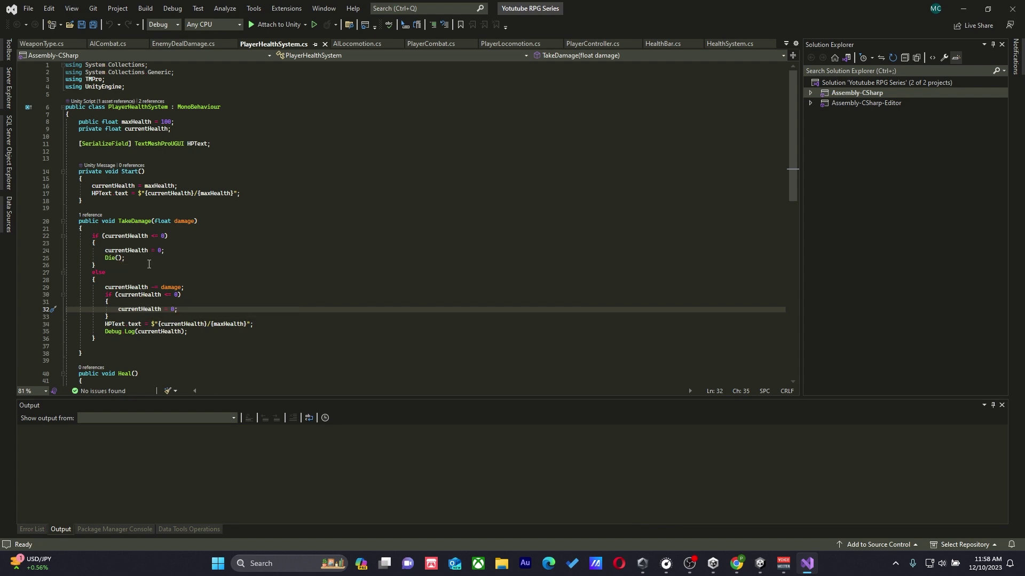
Declare a serialized AnimatorController field named animatorController below currentHealth in the PlayerHealthSystem class.
scroll(104, 314, "down", 6)
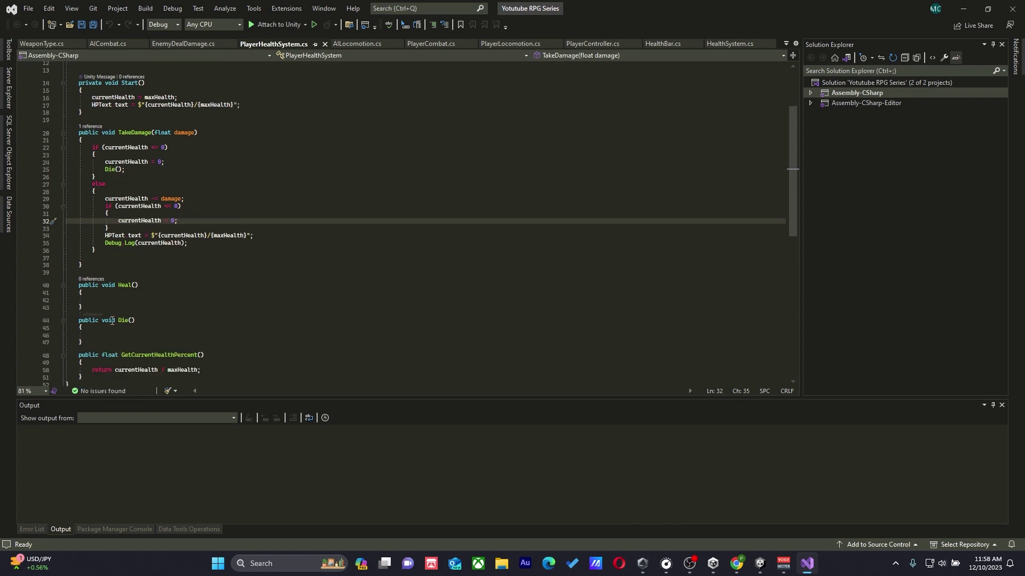
left_click(102, 291)
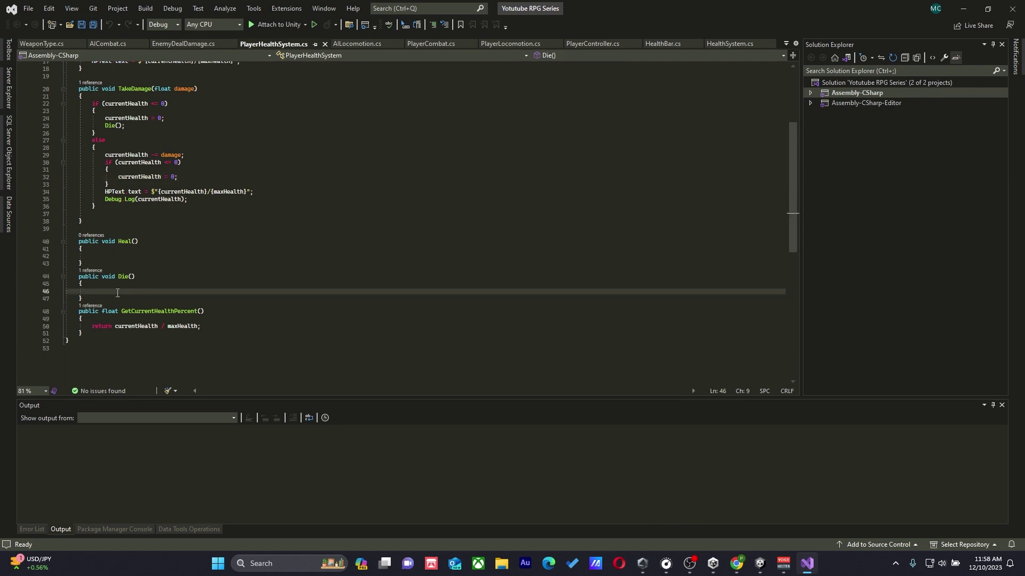
scroll(129, 264, "up", 5)
scroll(128, 264, "up", 1)
left_click(127, 138)
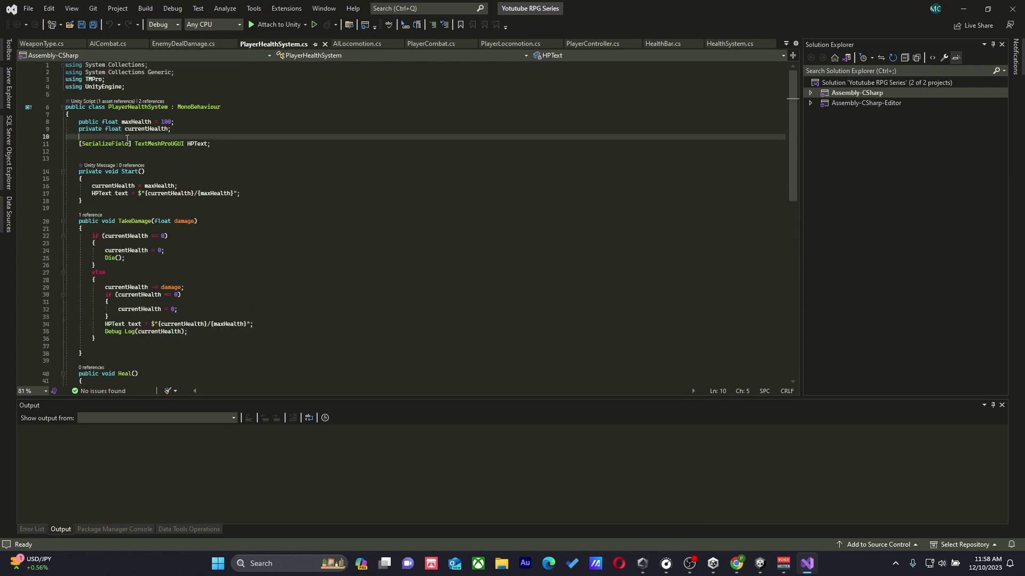
type("[")
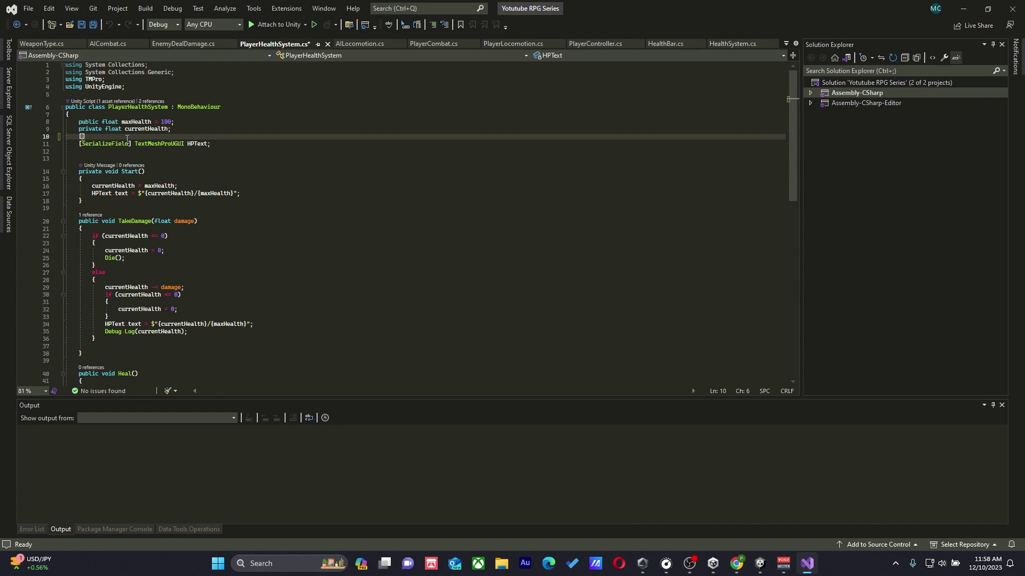
type("serializeField")
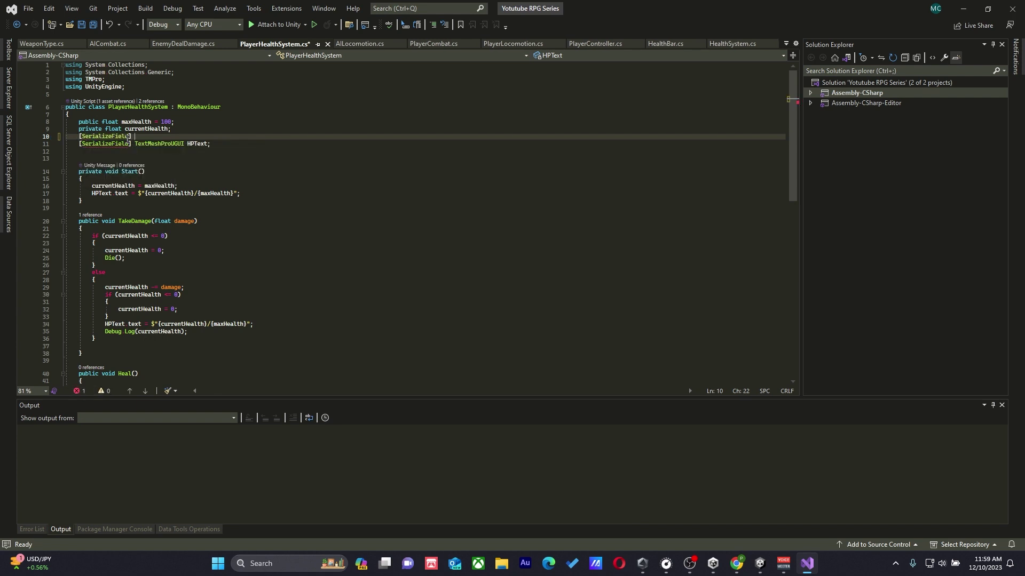
type("a")
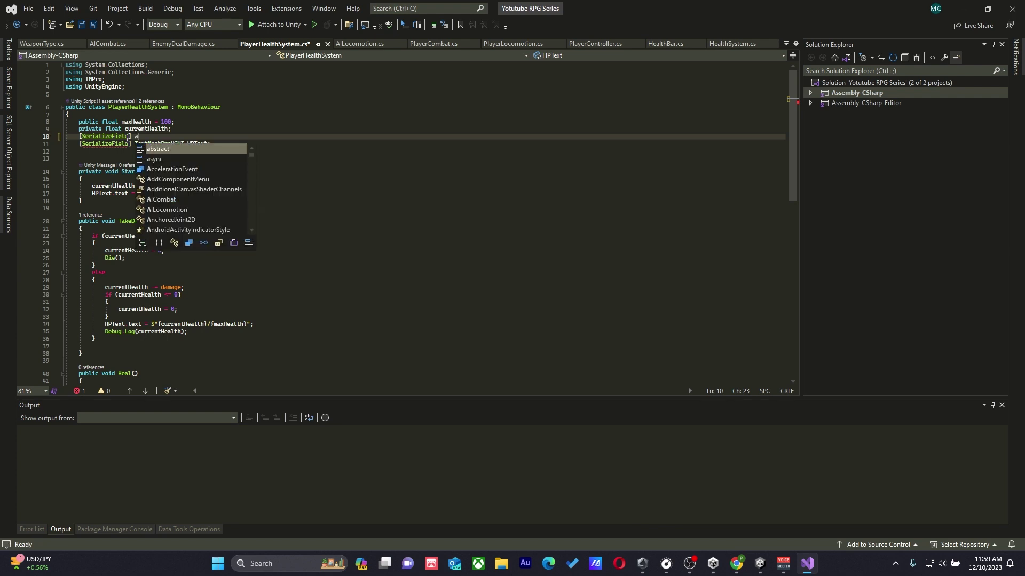
type("nimator")
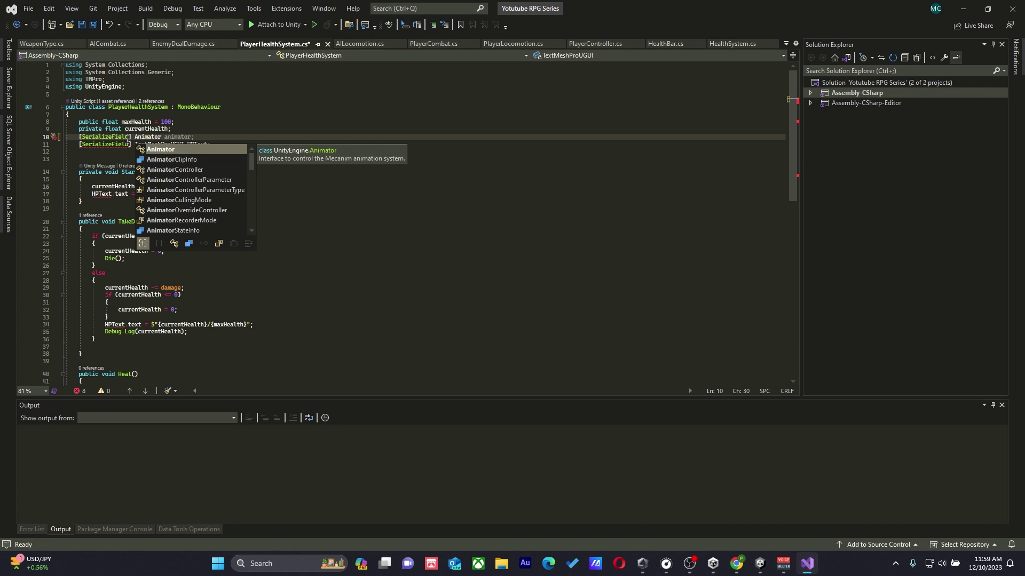
type("Con")
key("Tab")
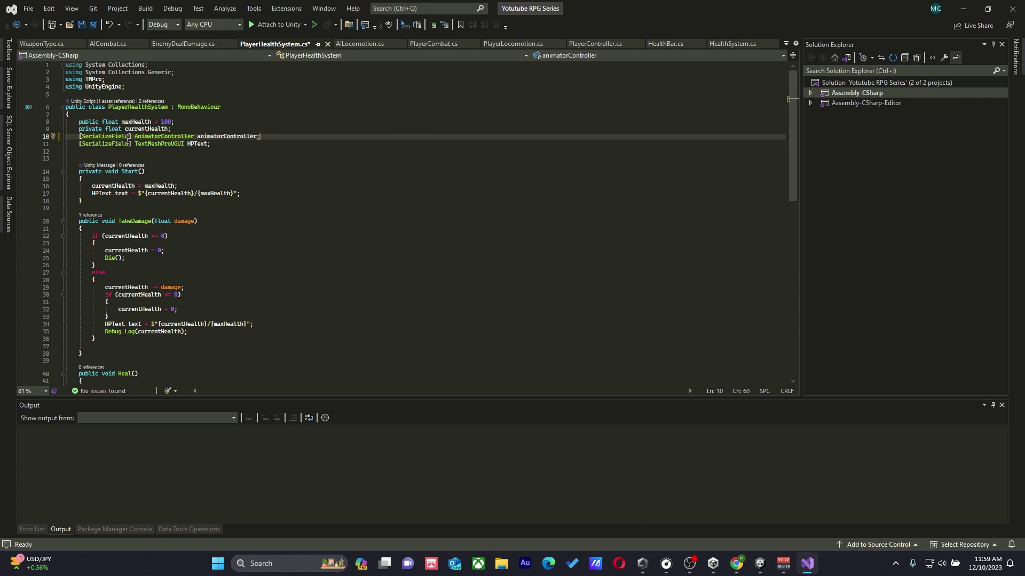
Begin another field declaration with the [SerializeField] attribute on a new line below animatorController.
key("Return")
type("[")
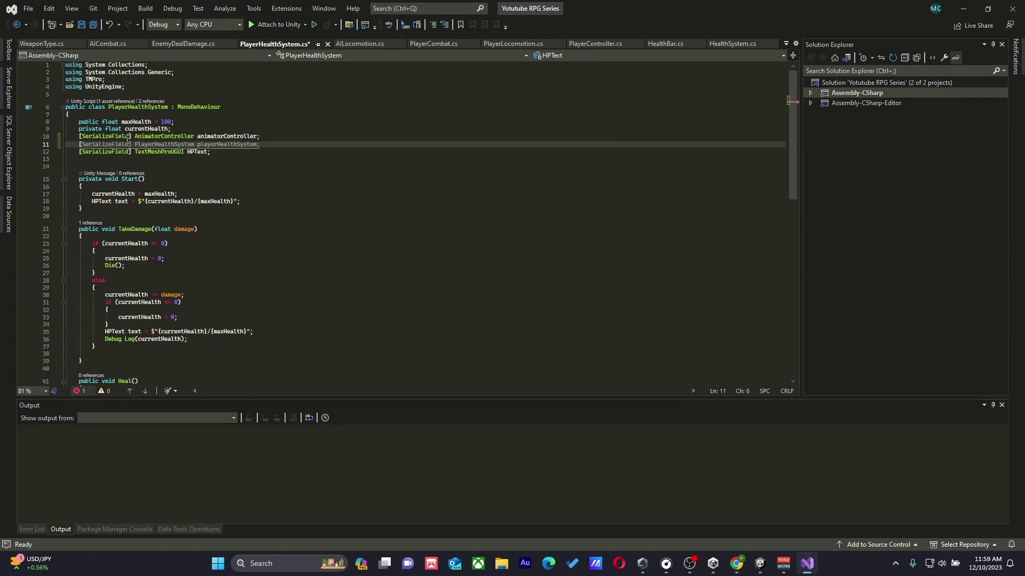
type("SerializeField")
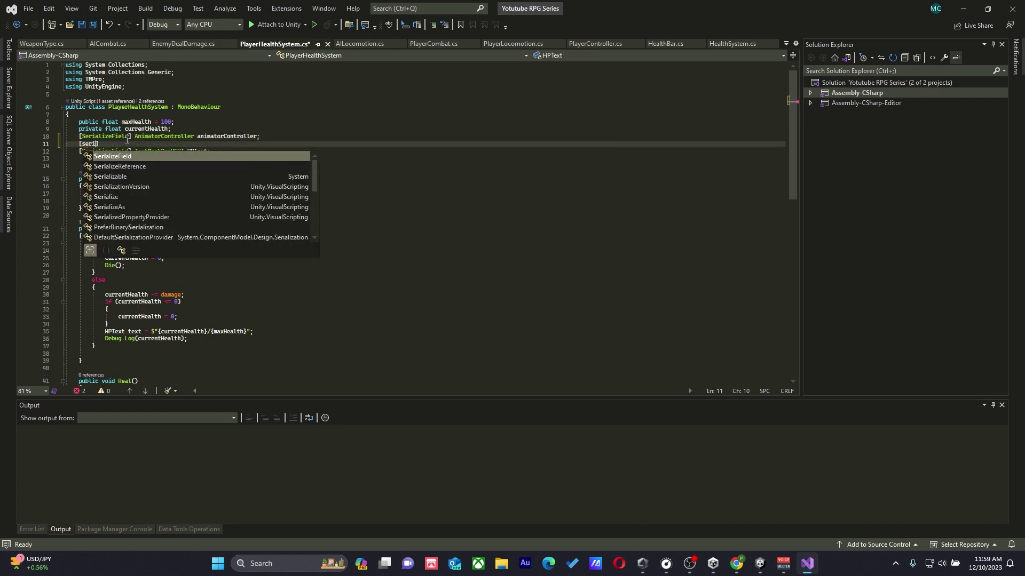
type("] plae")
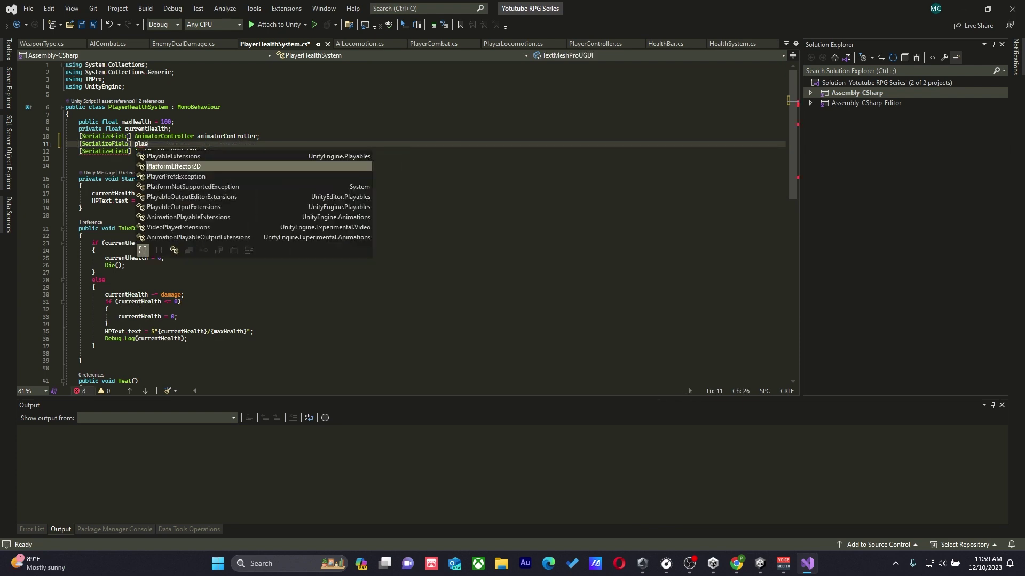
key("BackSpace")
key("BackSpace")
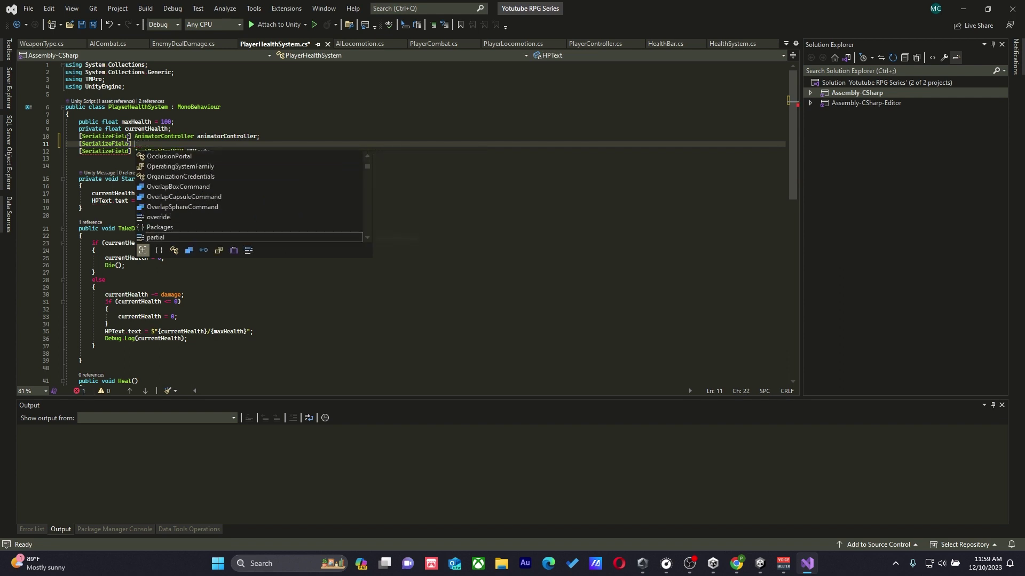
type("PlayerC")
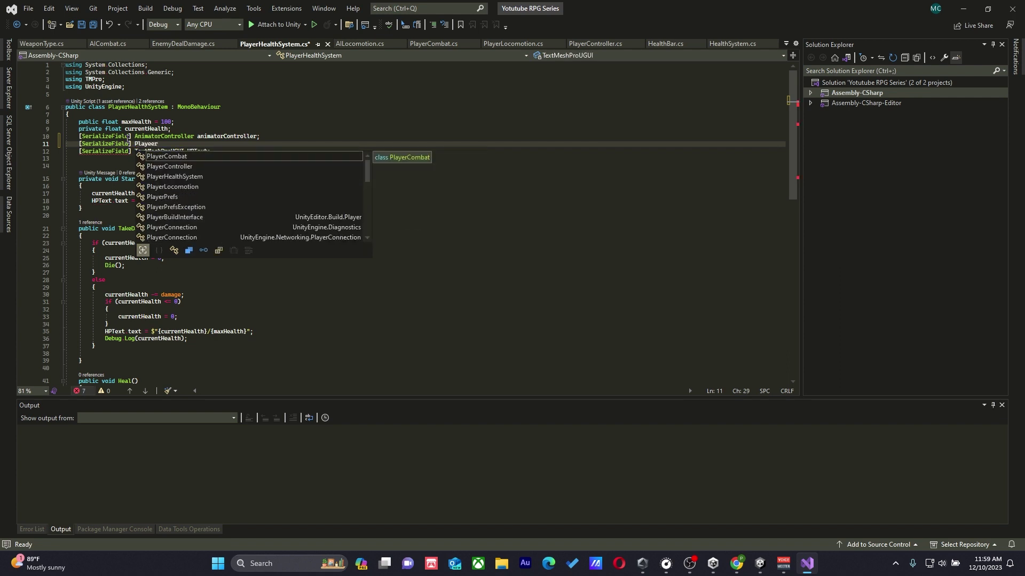
key("Tab")
key("BackSpace")
key("BackSpace")
key("BackSpace")
key("BackSpace")
key("BackSpace")
key("BackSpace")
key("BackSpace")
key("BackSpace")
key("BackSpace")
key("BackSpace")
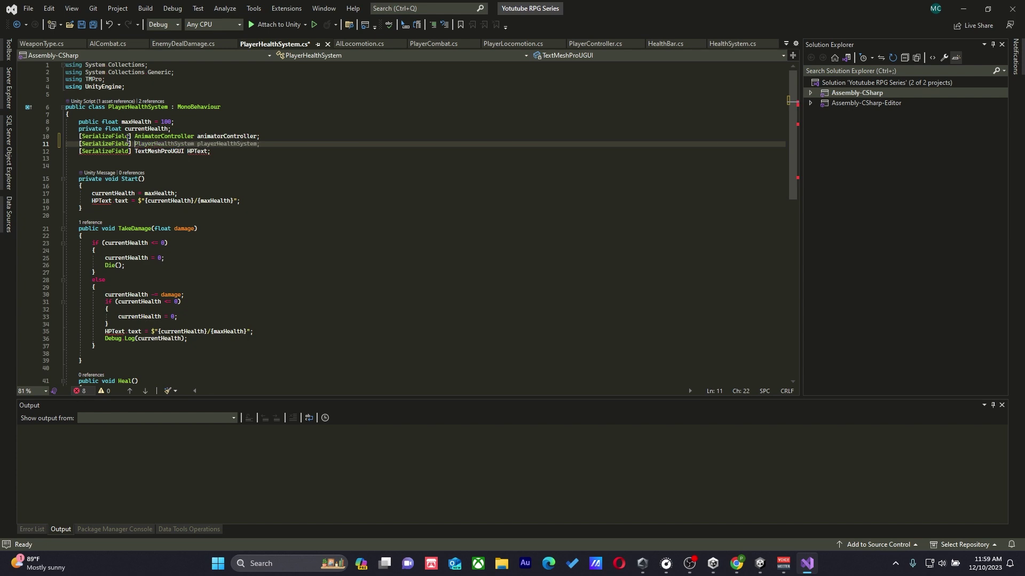
Complete the new serialized field as a CharacterController named characterController.
type("Contro")
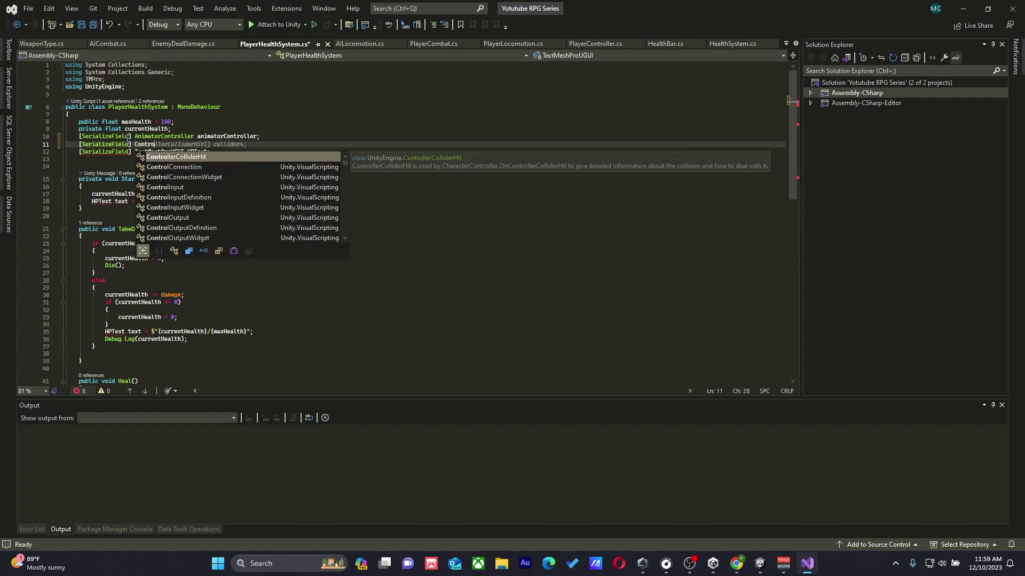
key("BackSpace")
key("BackSpace")
key("BackSpace")
key("BackSpace")
key("BackSpace")
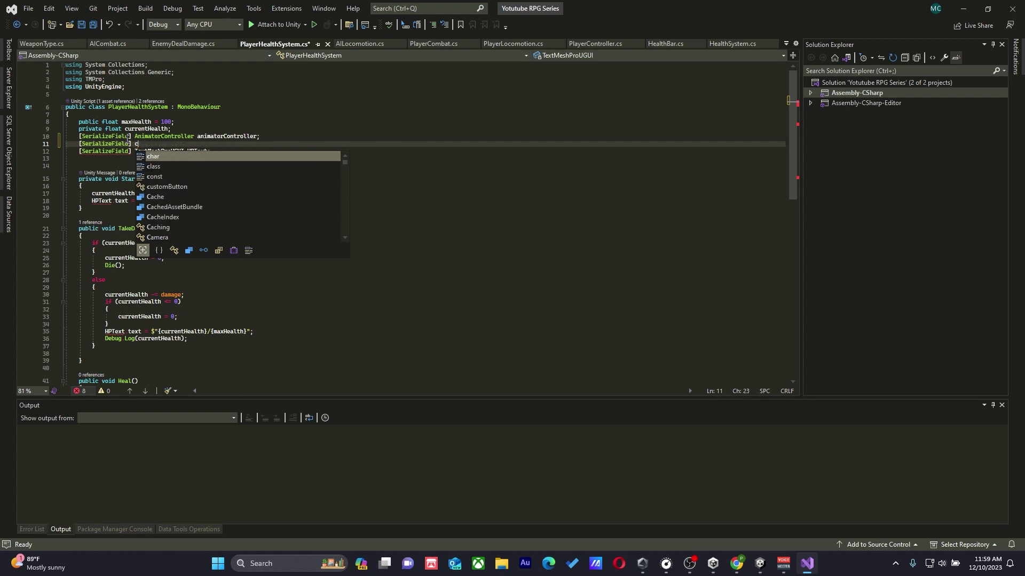
type("haracterController characterController;")
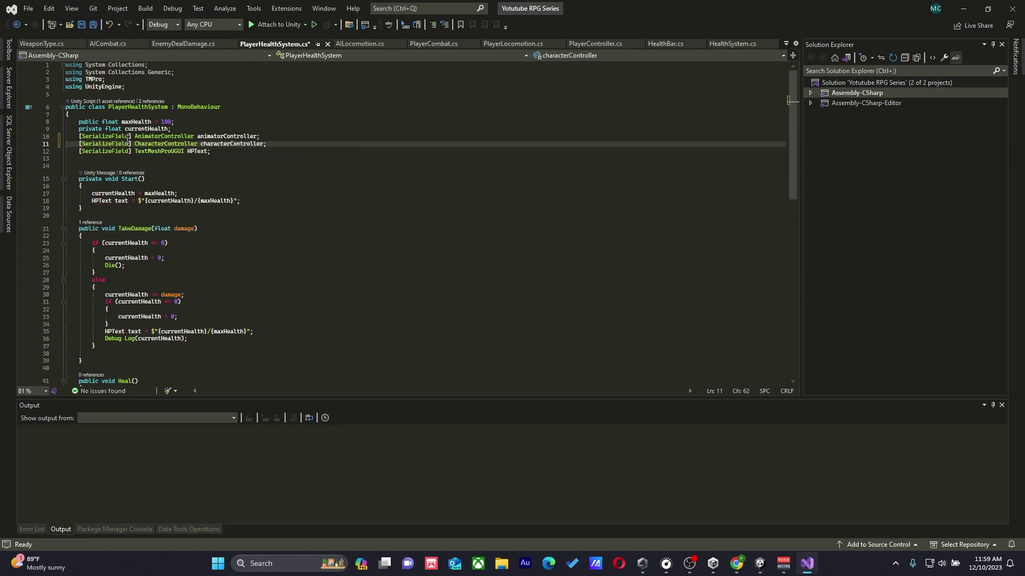
In Start(), below the HPText line, assign animatorController with GetComponentInChildren<AnimatorController>().
left_click(243, 201)
key("Return")
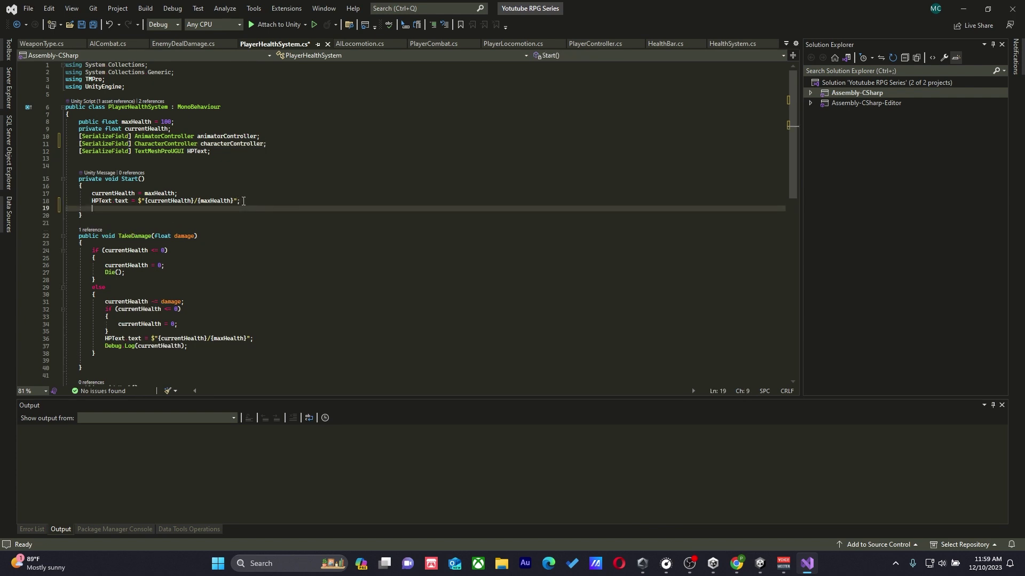
type("anima")
key("Tab")
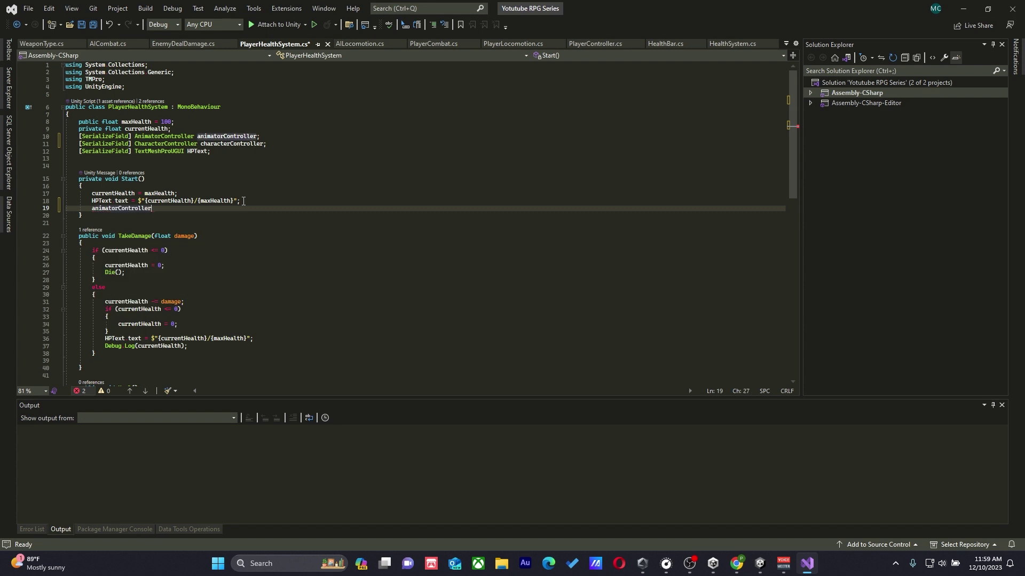
type("= ")
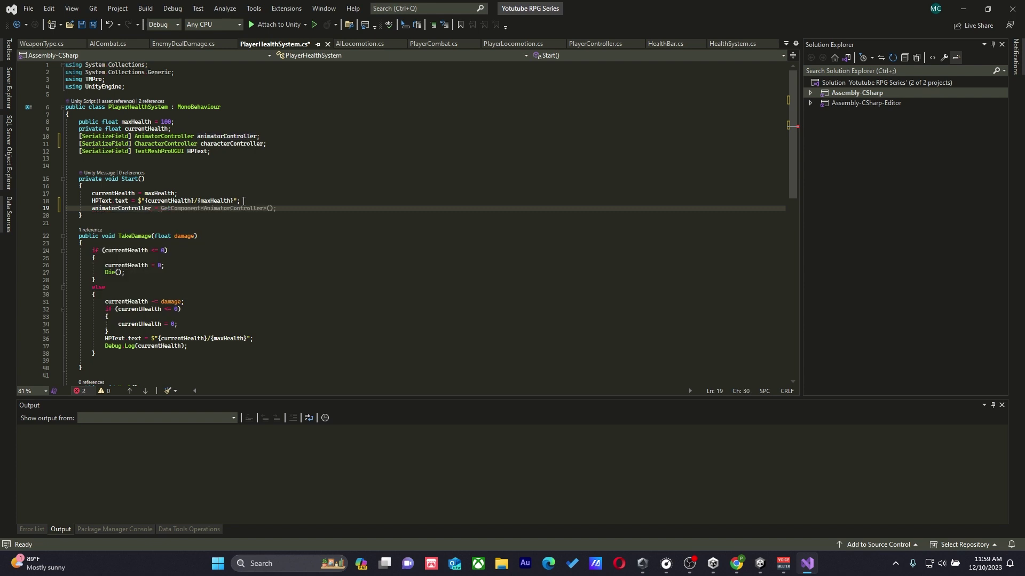
type("Get")
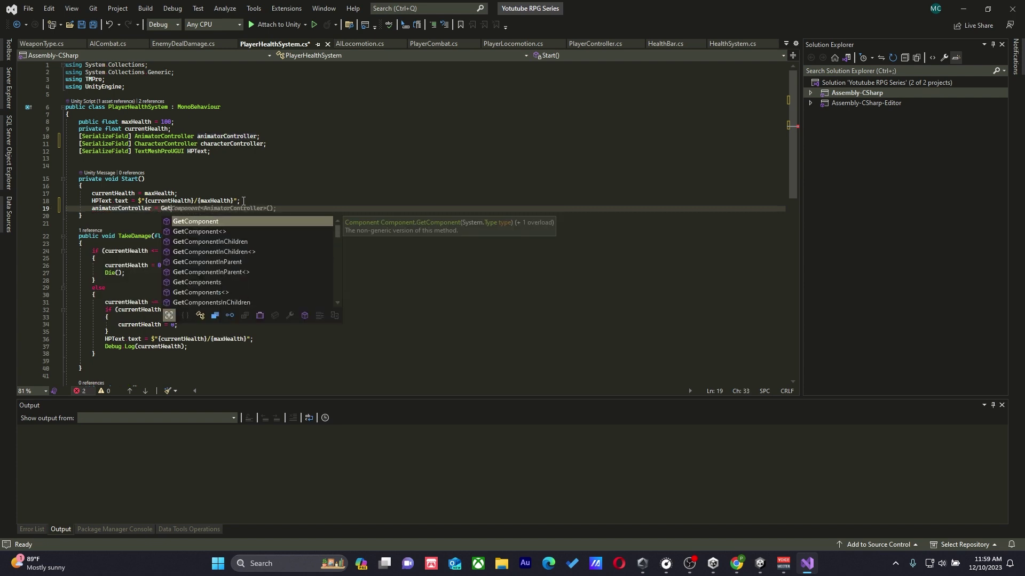
key("Tab")
key("Tab")
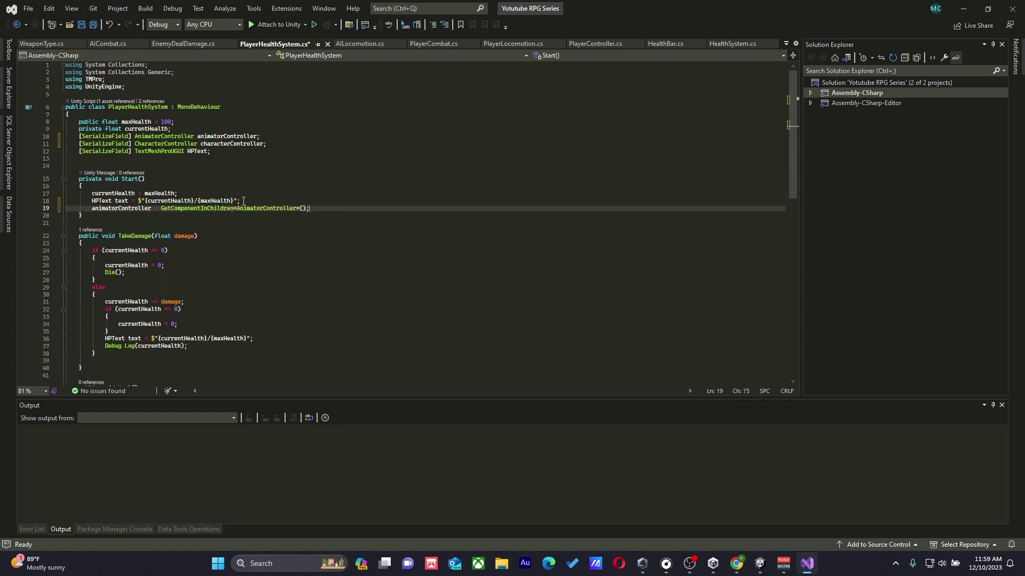
On the following line of Start(), assign characterController with GetComponent<CharacterController>().
key("Return")
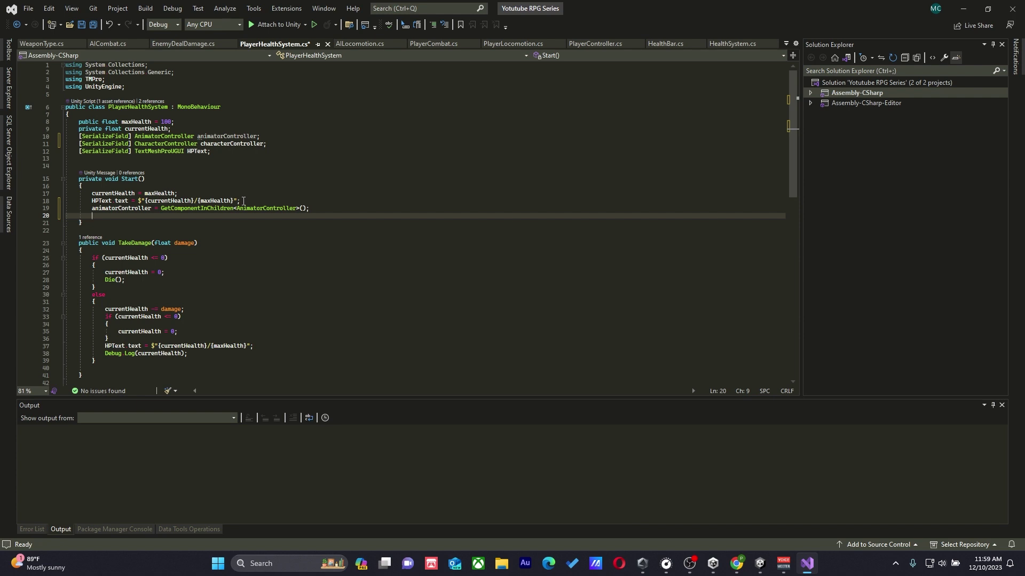
type("pl")
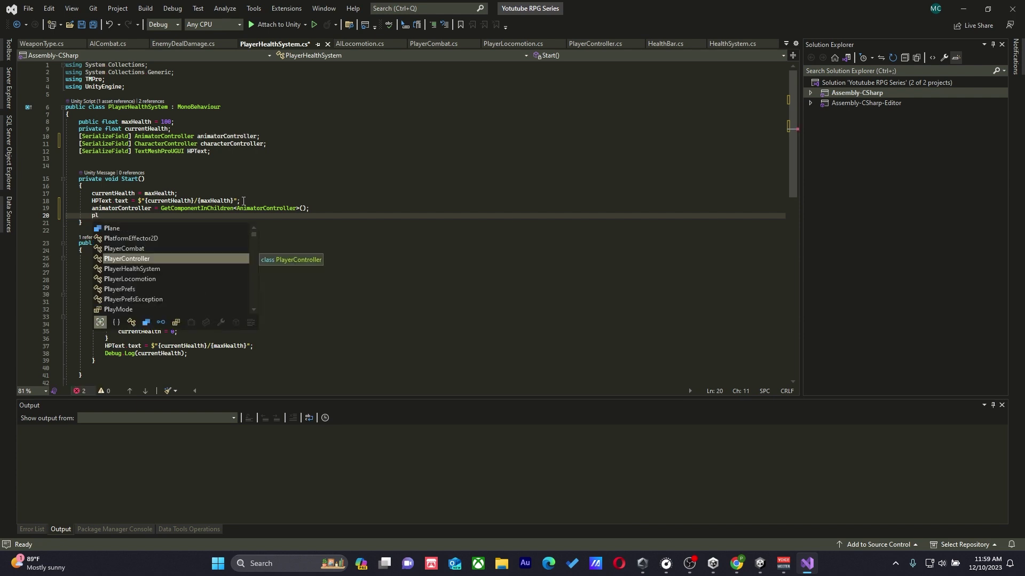
key("BackSpace")
key("BackSpace")
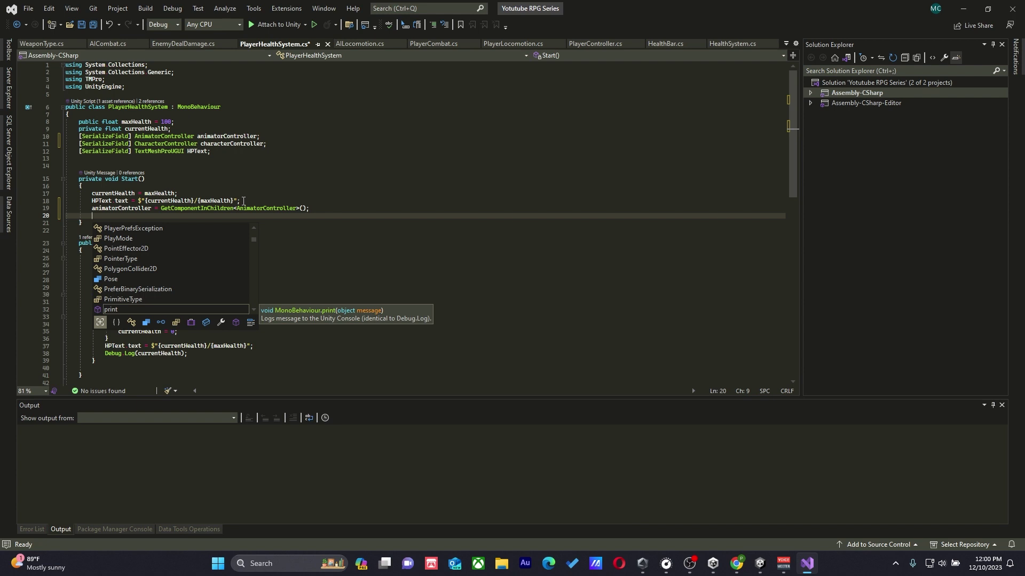
type("char")
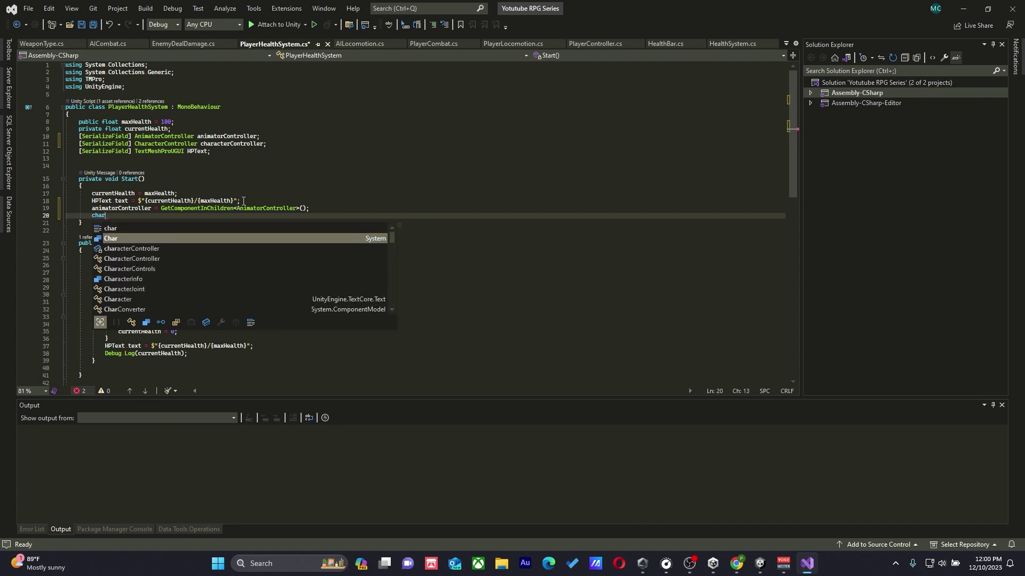
key("Down")
key("Tab")
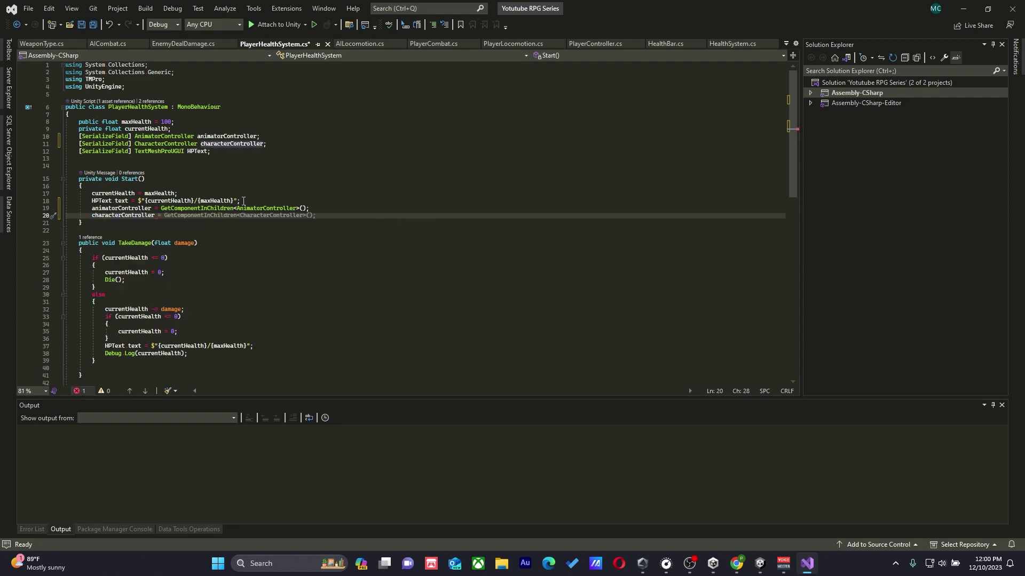
type("= Get")
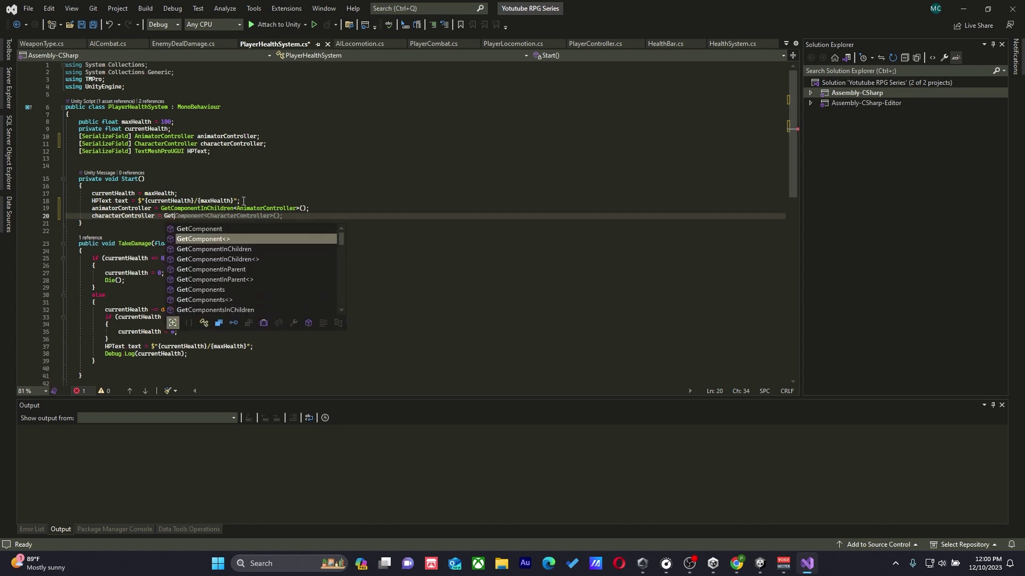
key("Tab")
key("Tab")
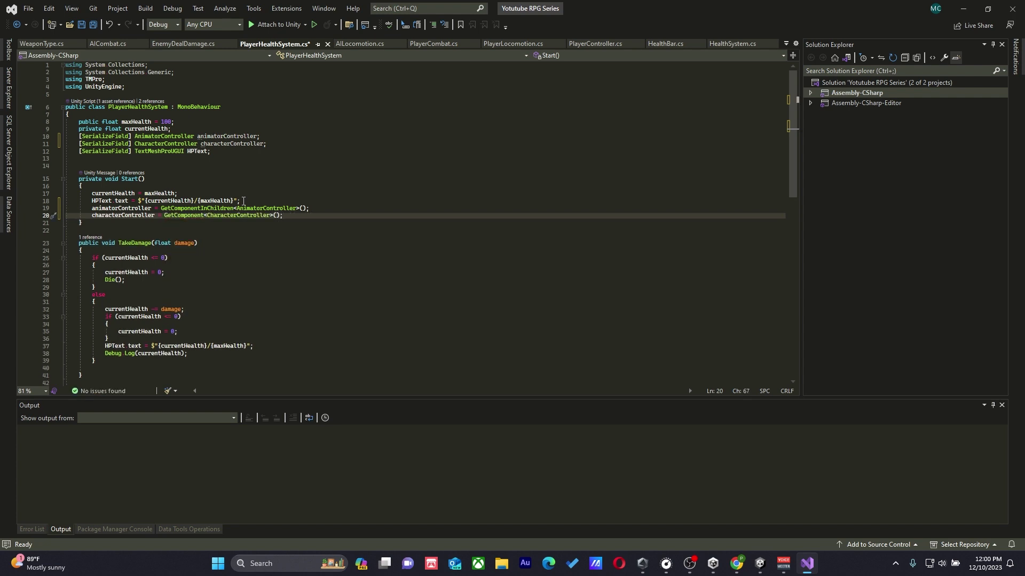
In the empty Die() method, disable the animator with animatorController.animator.enabled = false;.
scroll(244, 201, "down", 4)
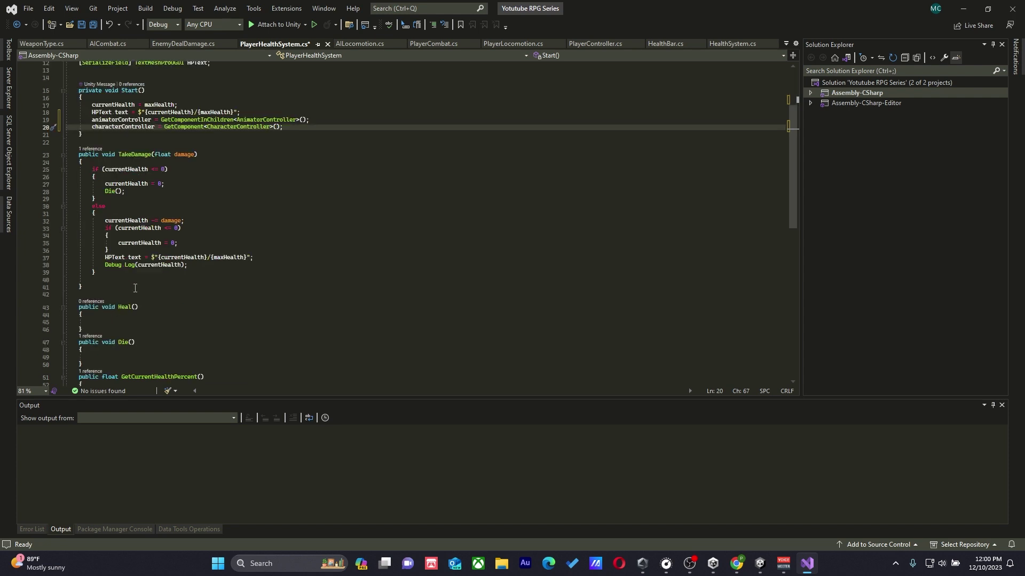
left_click(103, 357)
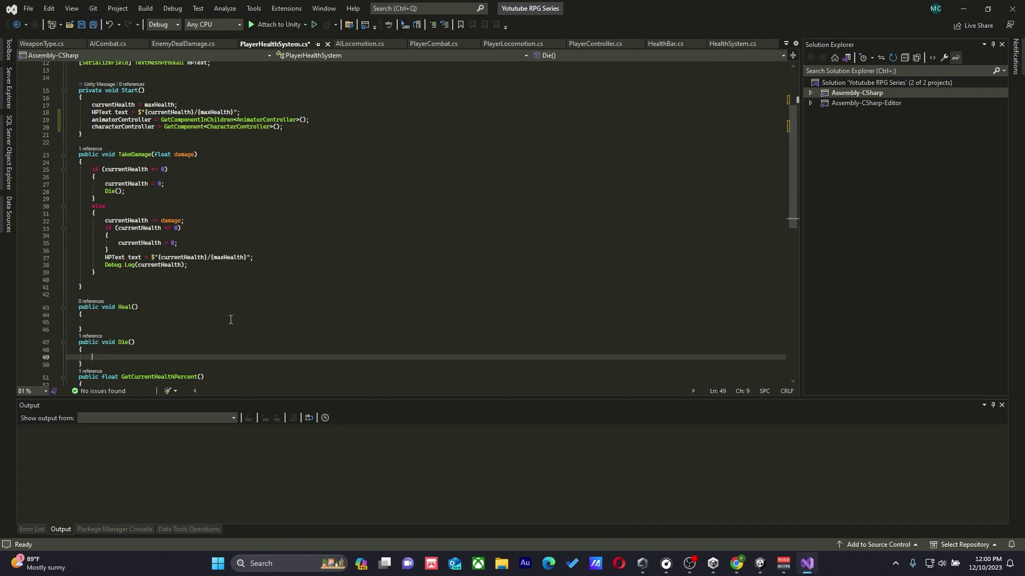
type("animatorController")
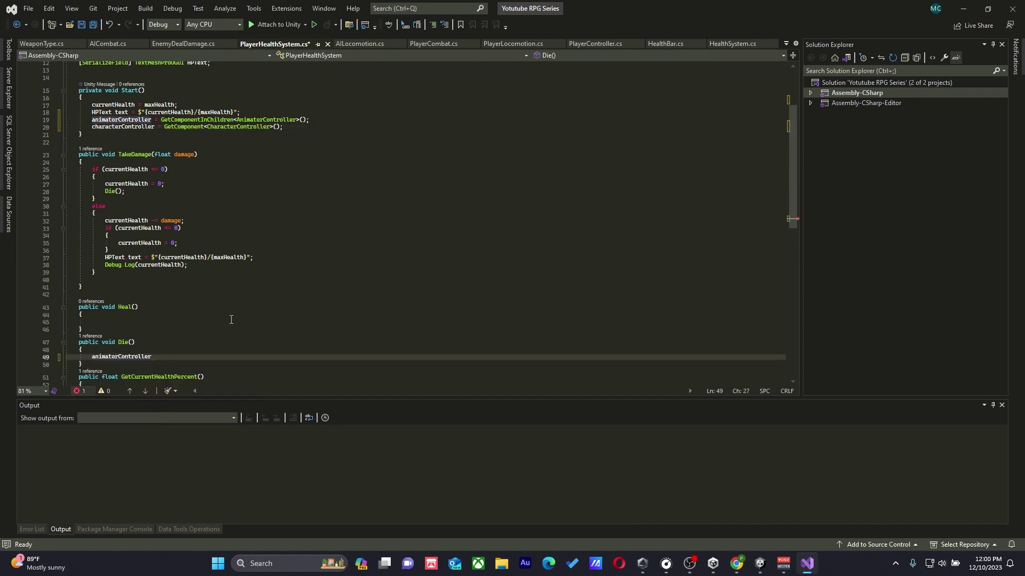
type(" ani")
key("Tab")
type(".enabled")
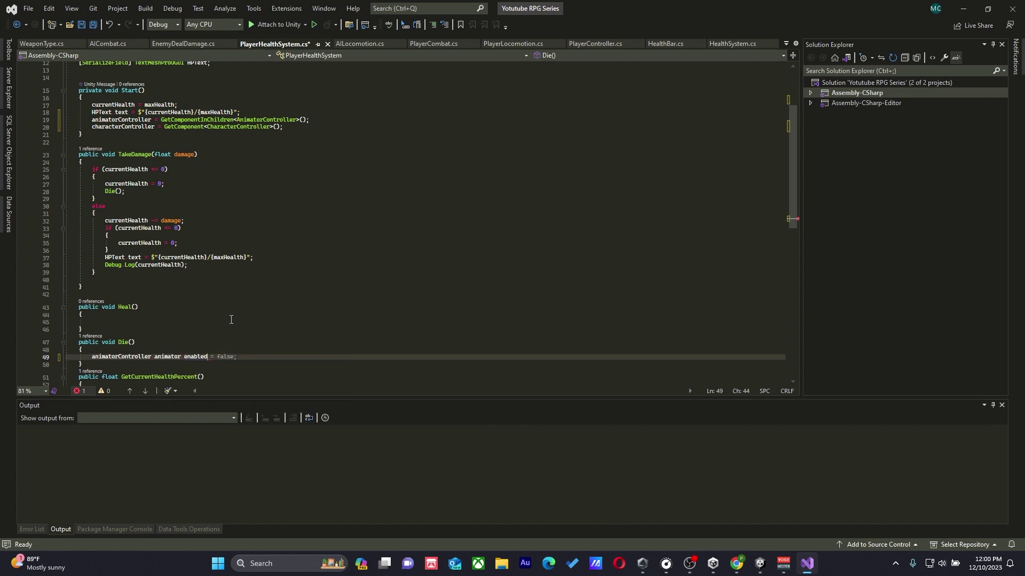
key("Tab")
Add a second line to Die() that disables the character controller: characterController.enabled = false;.
key("Return")
type("characterController")
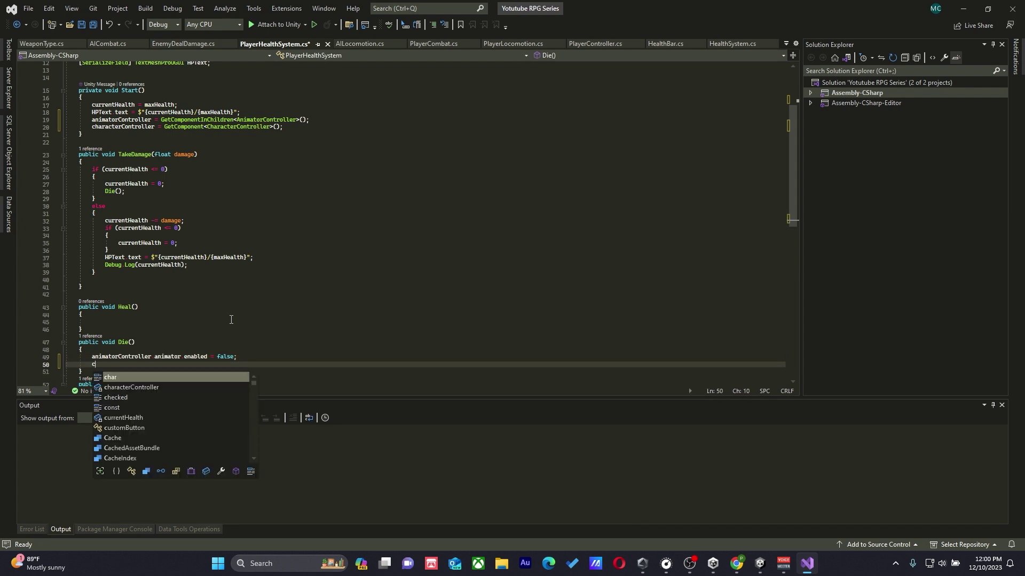
key("Tab")
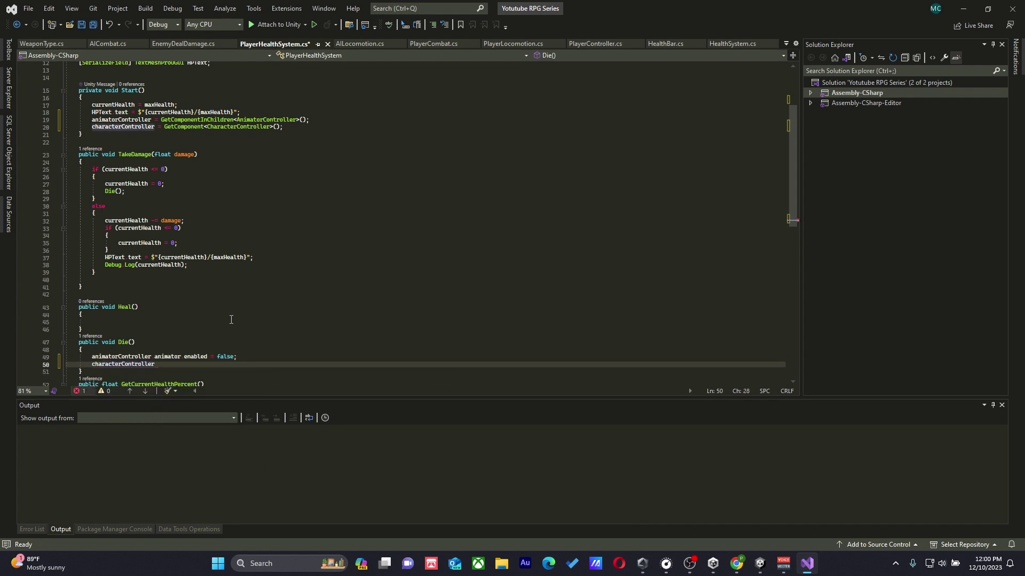
type(".enabled")
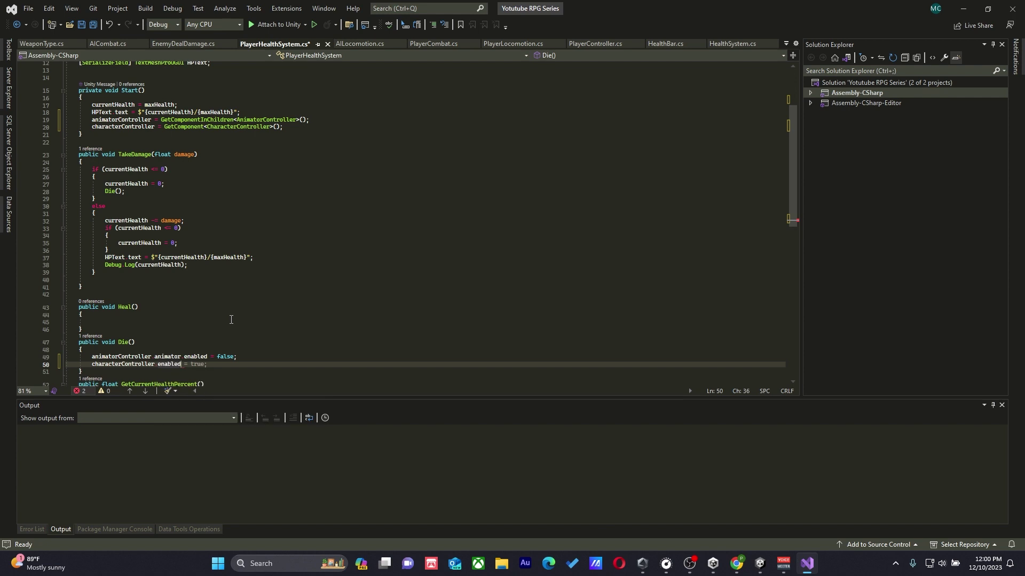
type(" = fals")
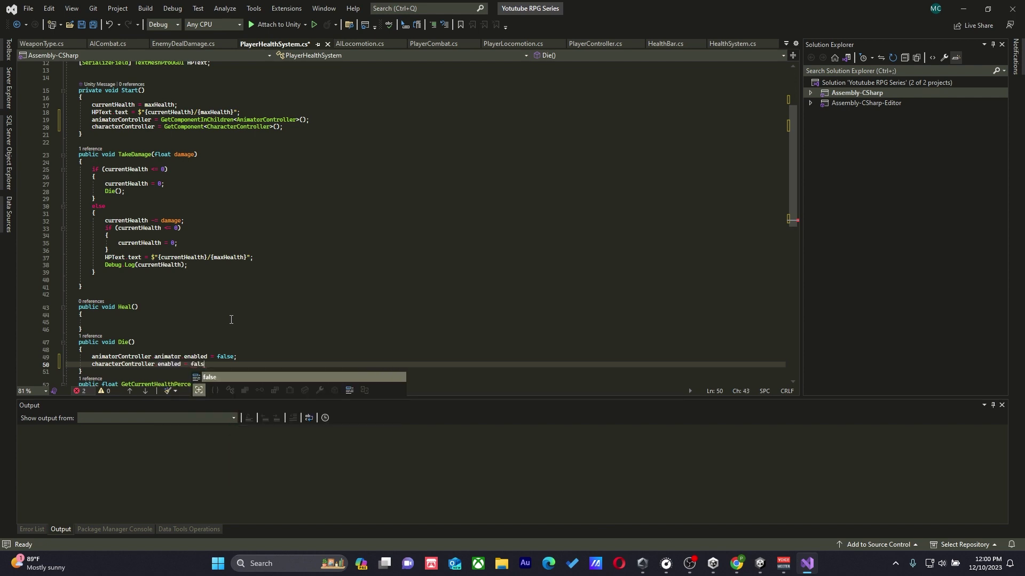
type("e;")
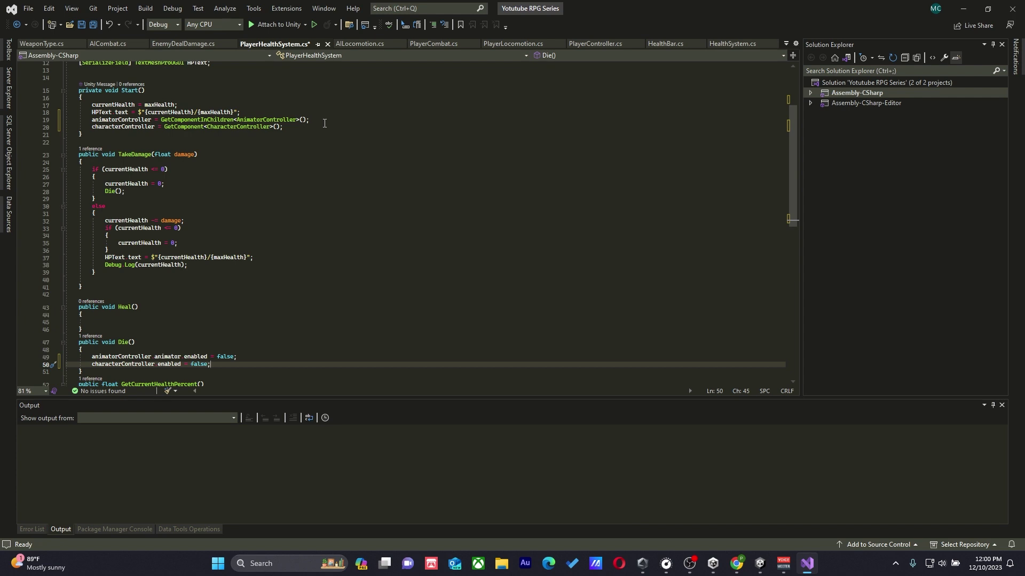
Review the new code in PlayerHealthSystem from the field declarations to Die() and save the script.
scroll(328, 122, "up", 3)
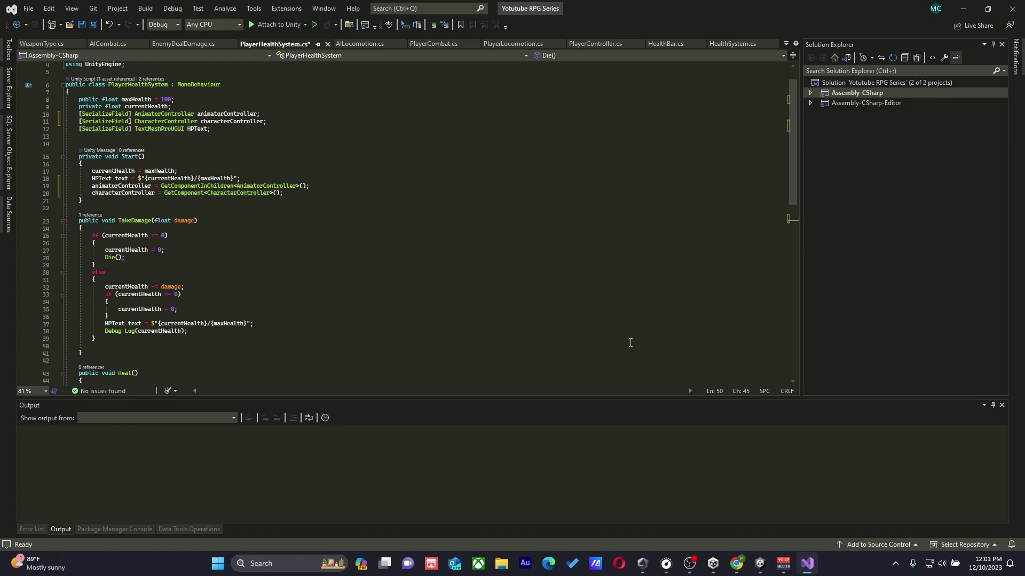
scroll(321, 272, "down", 6)
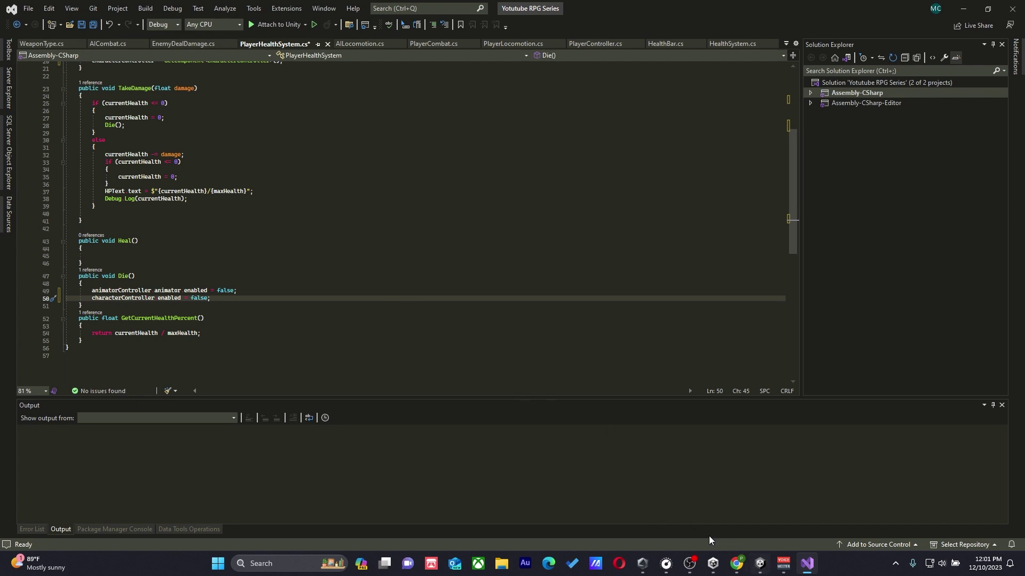
left_click(95, 27)
Switch to Unity and select the Player object under MC to check its Player Health System component.
left_click(760, 563)
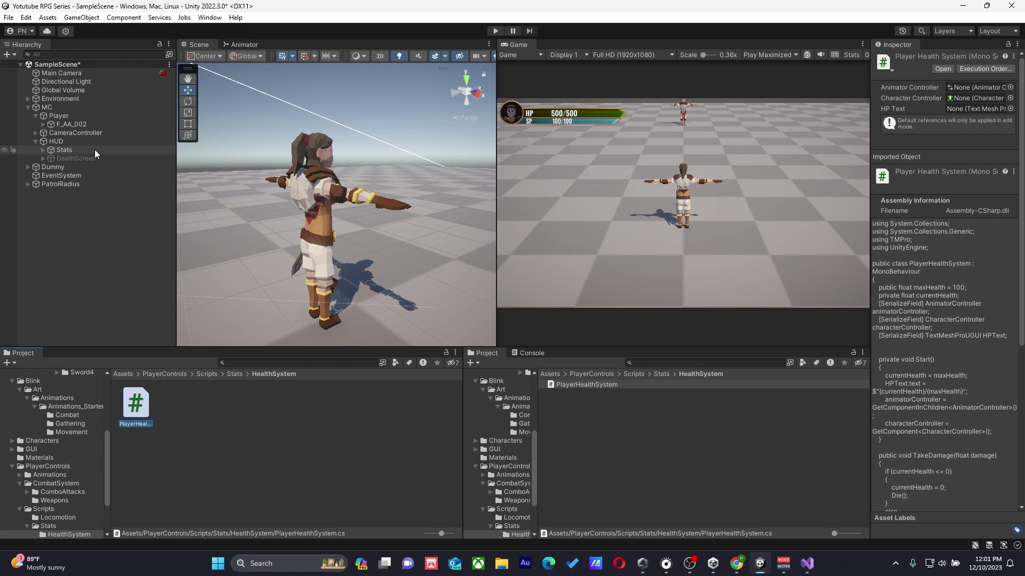
left_click(73, 108)
left_click(72, 115)
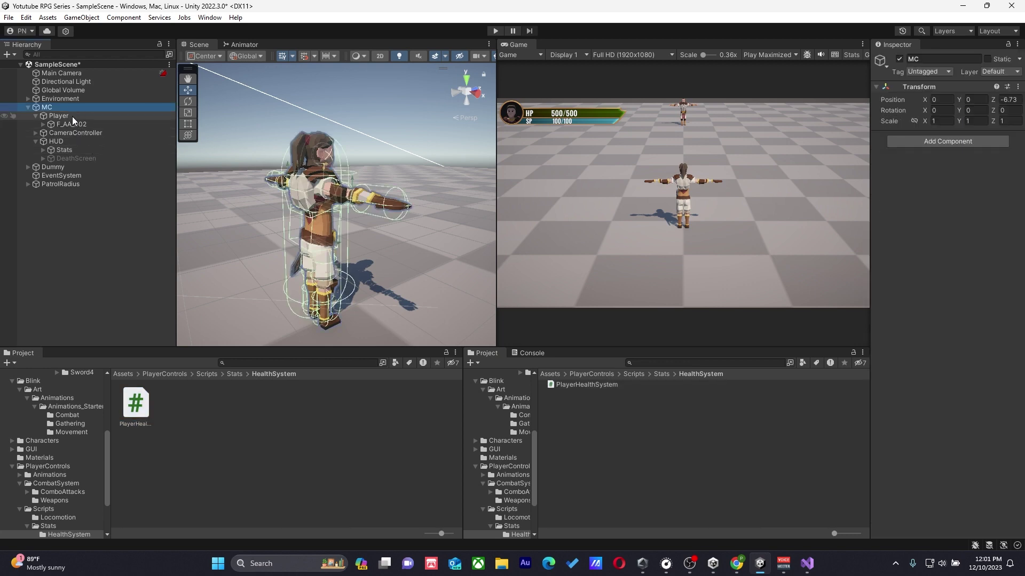
scroll(919, 334, "down", 10)
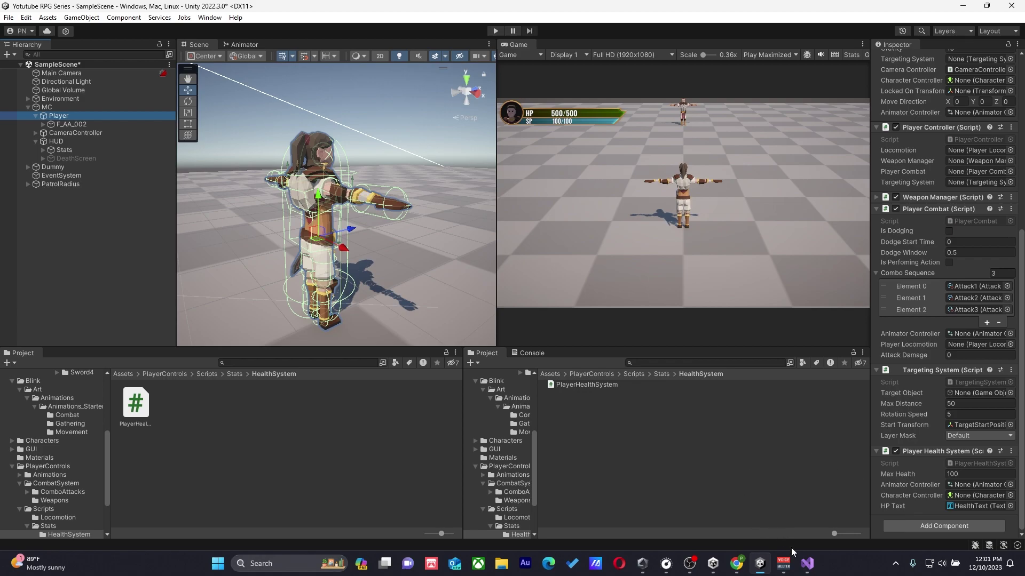
left_click(807, 564)
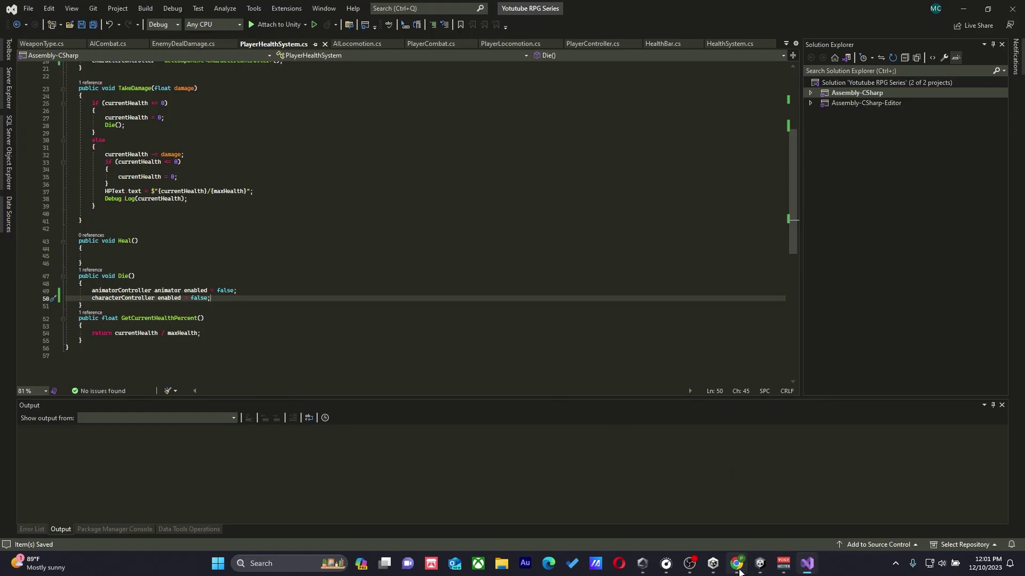
left_click(689, 563)
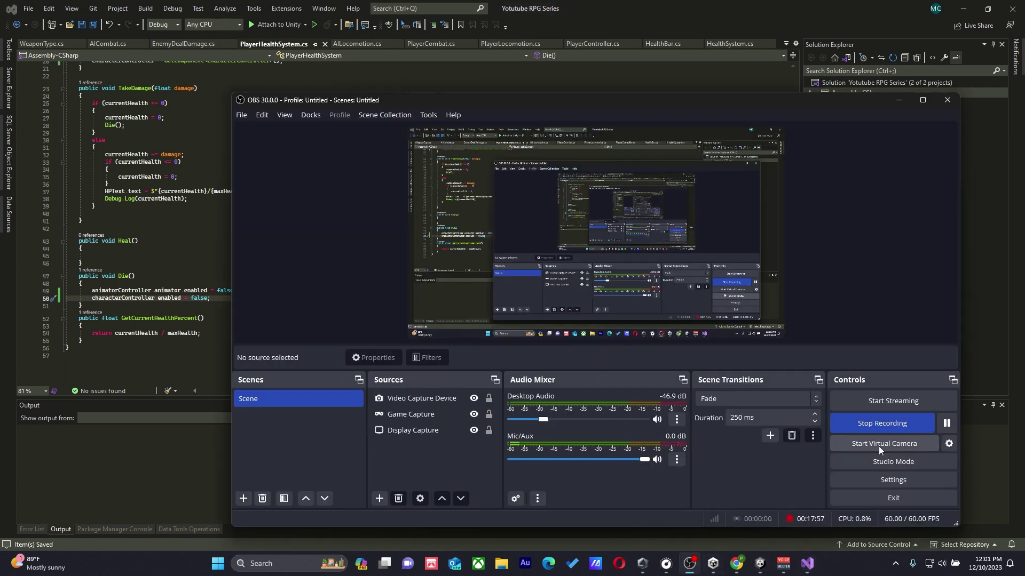
left_click(947, 427)
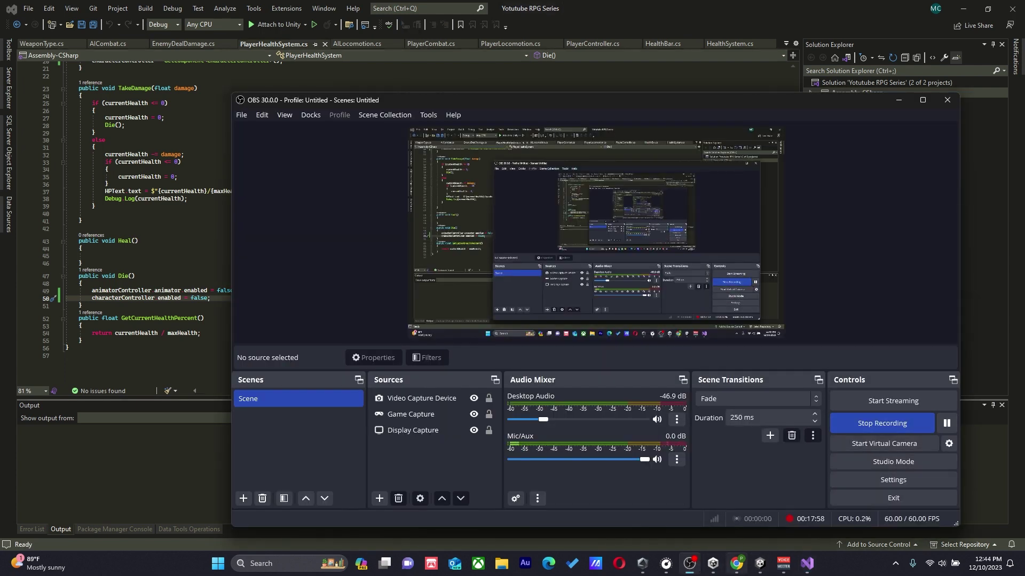
Return to Unity, run the game and approach the enemy to test the player's death, and stop Play mode.
left_click(760, 563)
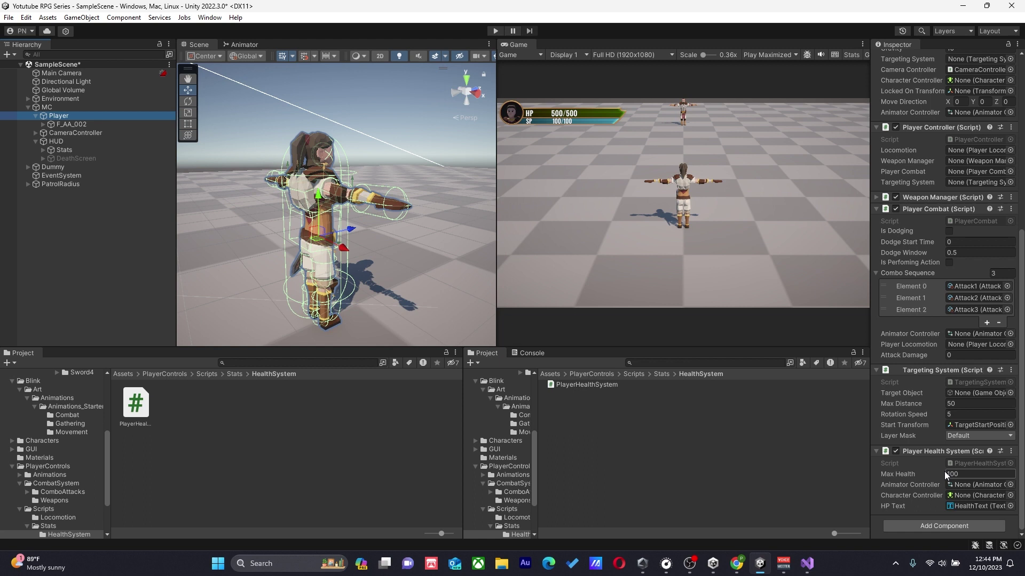
left_click(496, 30)
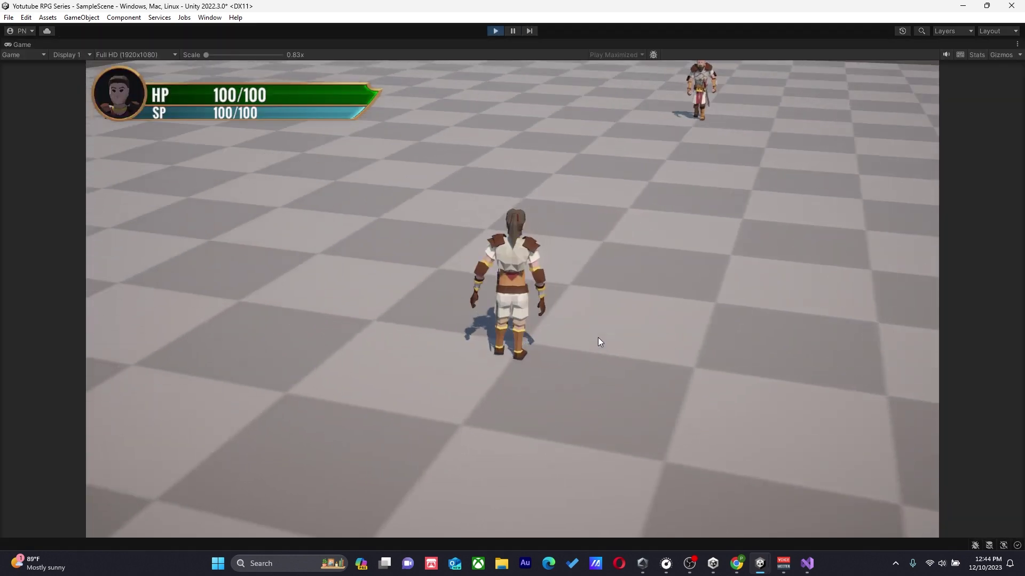
key("w")
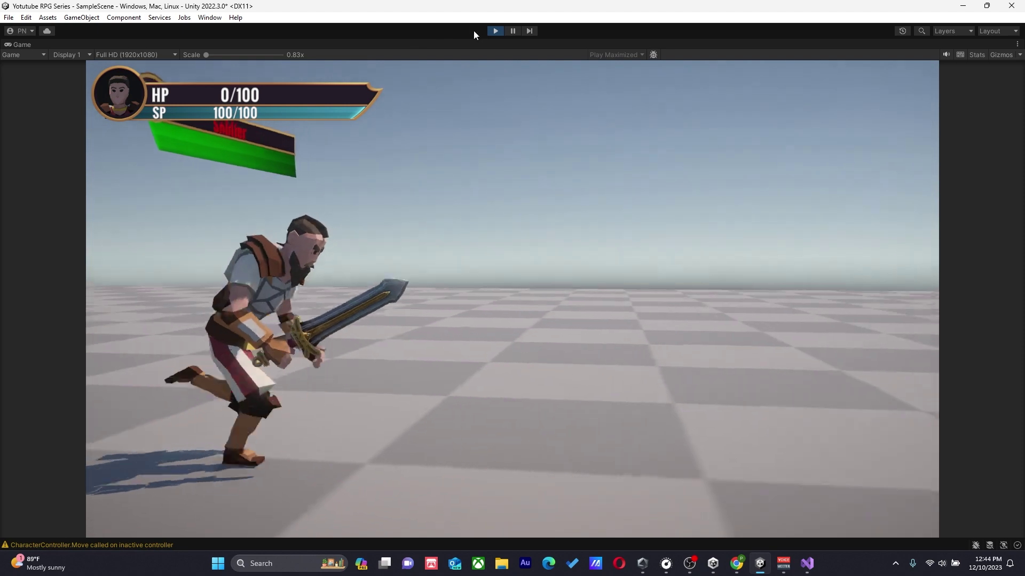
left_click(494, 31)
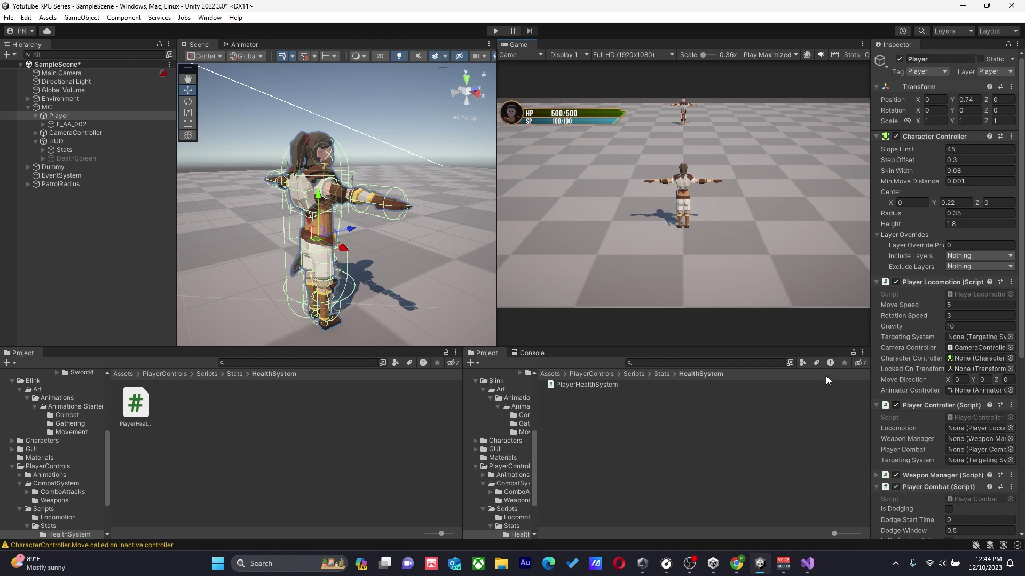
Examine the Player's Player Health System component and select the DeathScreen object under HUD.
scroll(986, 438, "down", 10)
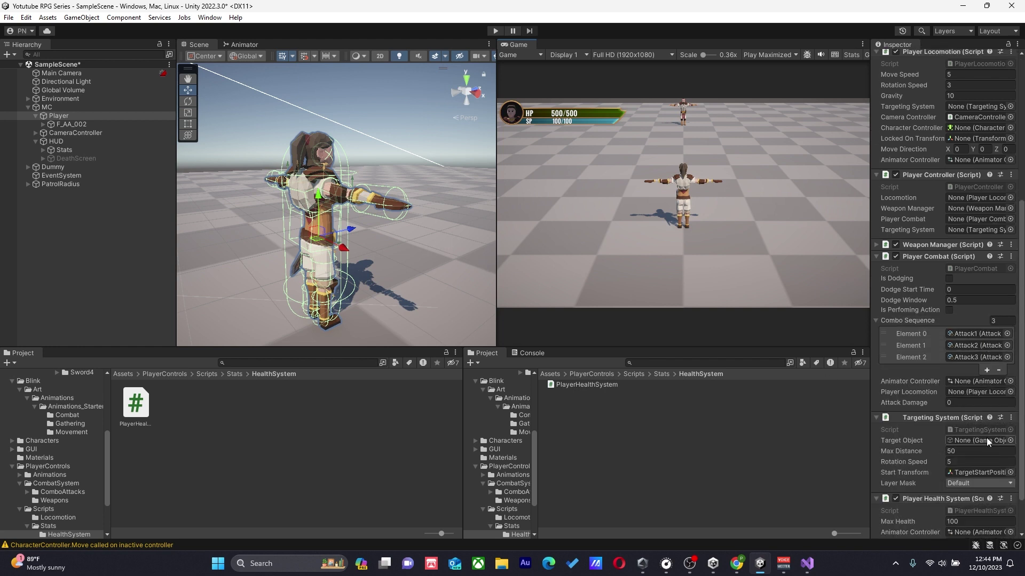
scroll(986, 437, "down", 2)
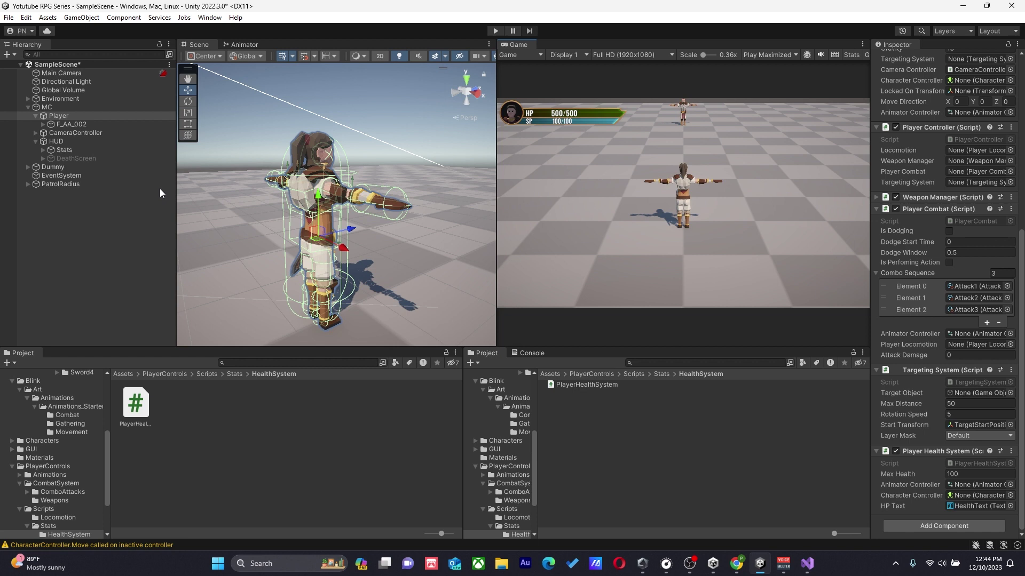
left_click(142, 160)
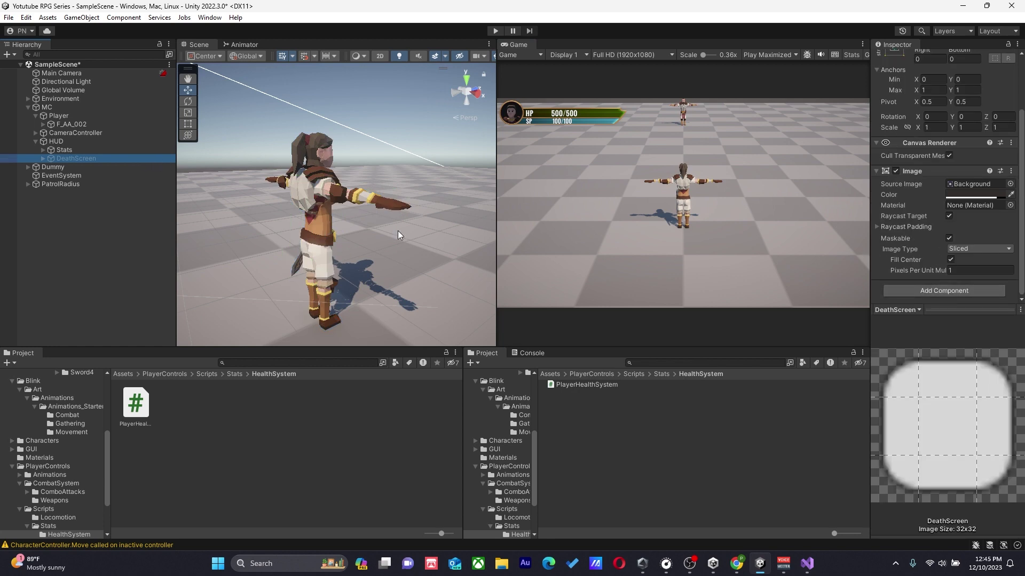
Switch to Visual Studio and start a new field below HPText in PlayerHealthSystem with [SerializeField] private.
left_click(806, 563)
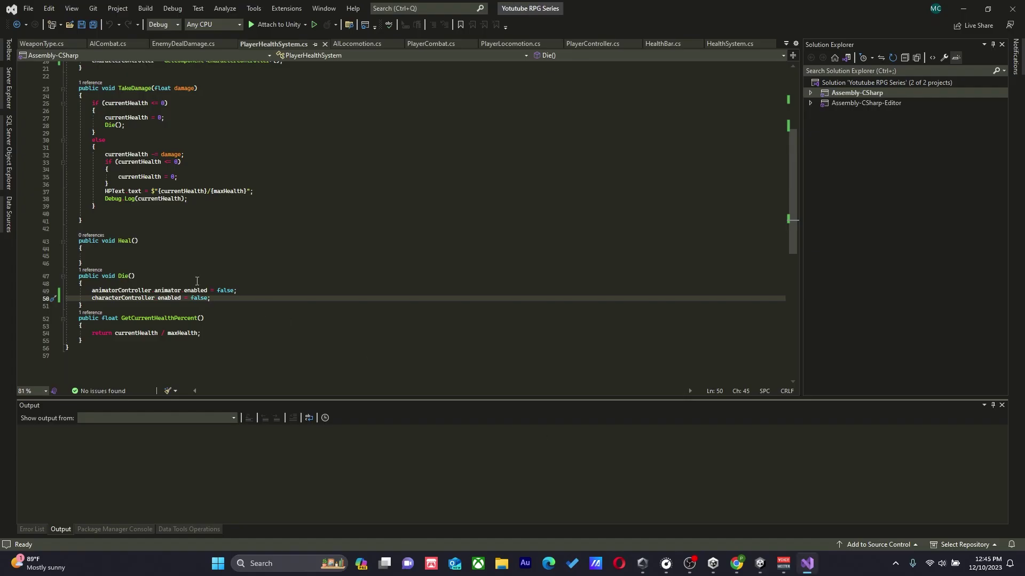
scroll(197, 282, "up", 6)
left_click(228, 134)
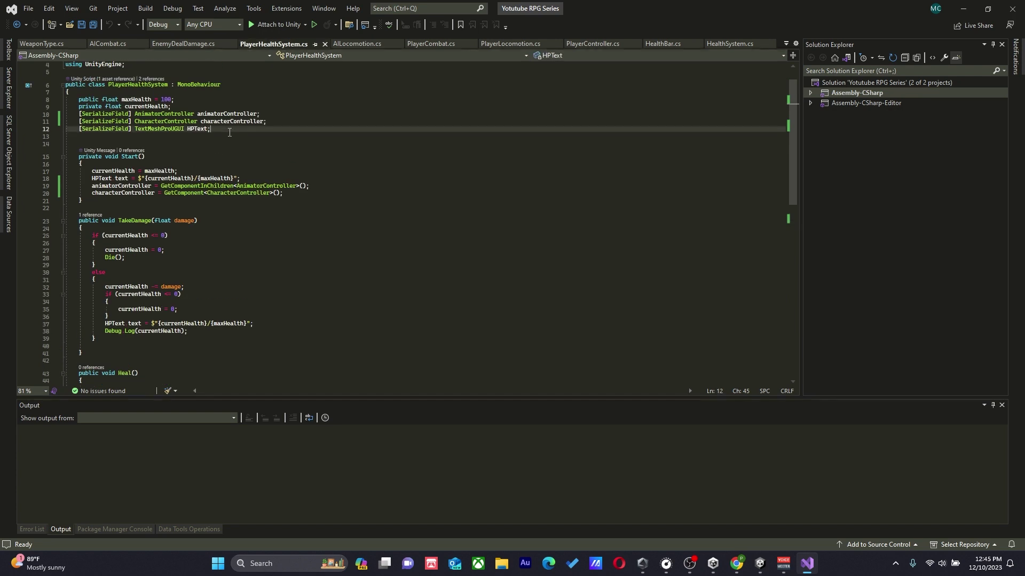
key("Return")
type("[Ser")
key("Tab")
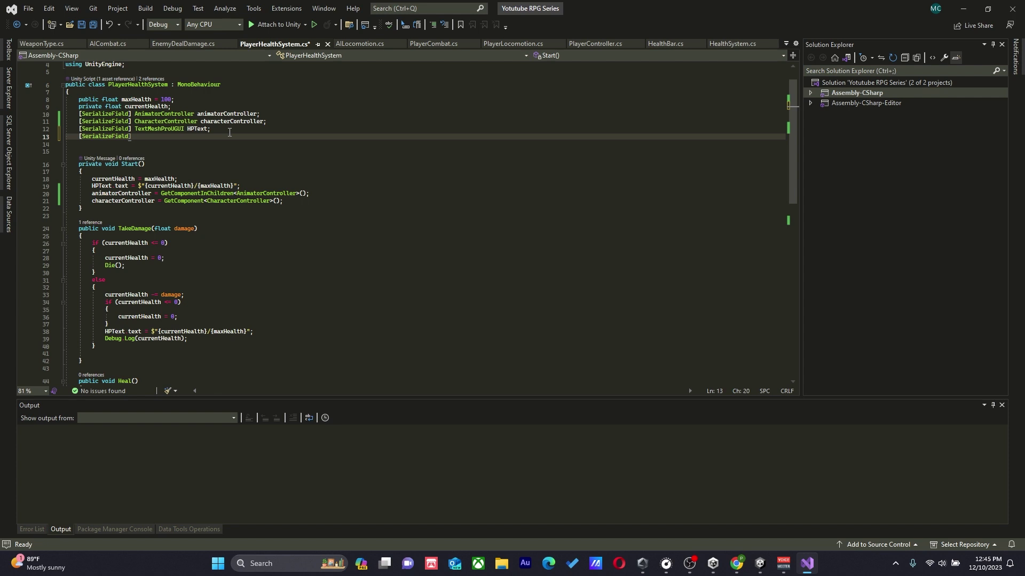
type("]")
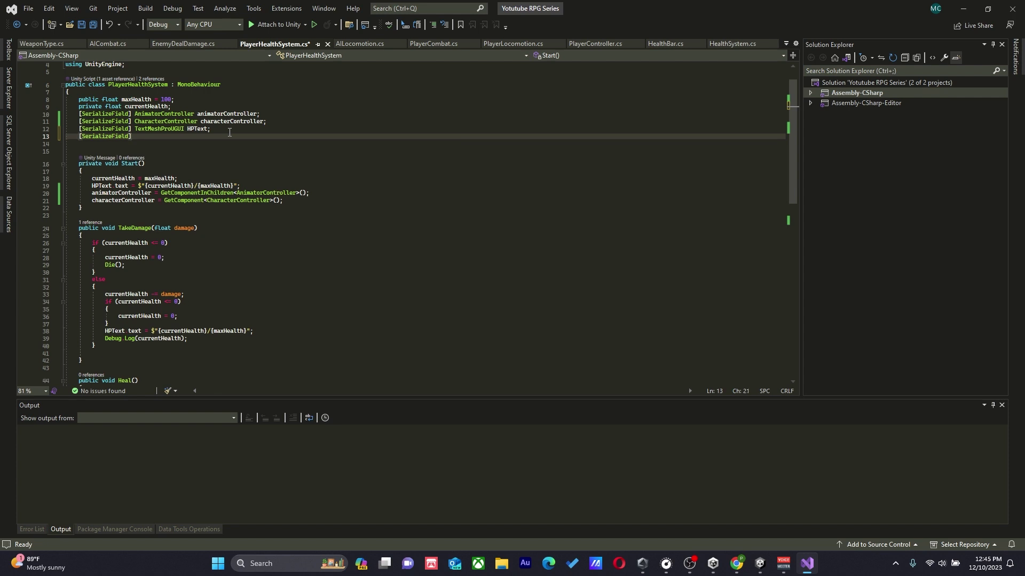
type(" public g")
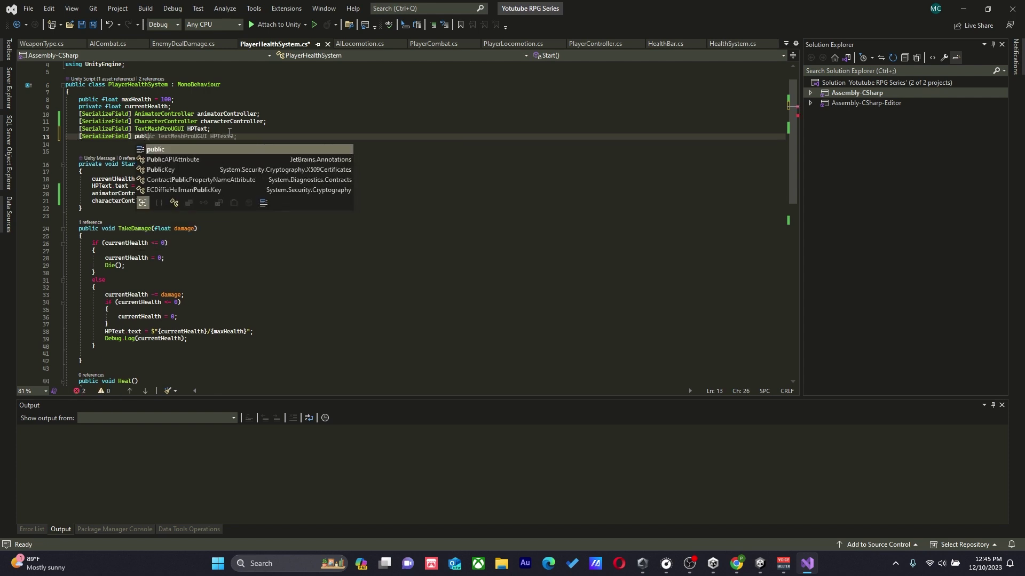
key("BackSpace")
key("BackSpace")
key("BackSpace")
key("BackSpace")
key("BackSpace")
key("BackSpace")
key("BackSpace")
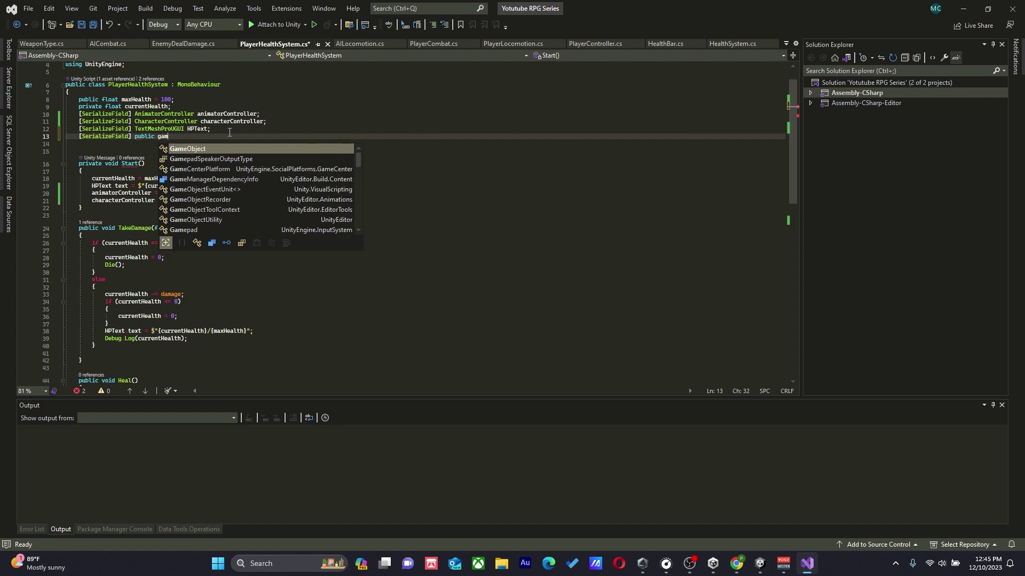
type("private ")
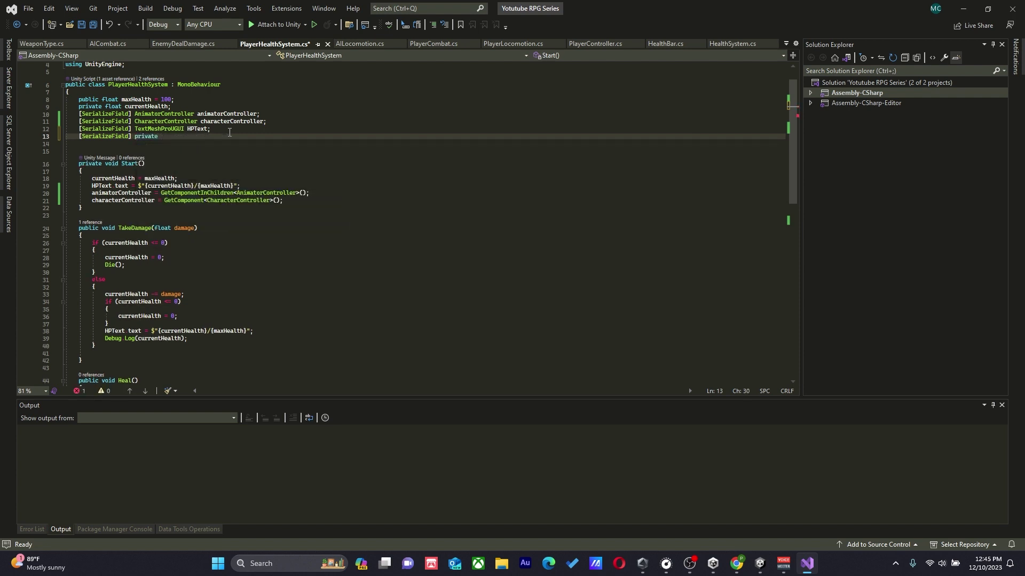
Complete the new private serialized field declaration with GameObject DeathScreen;.
type("GameObject death")
key("BackSpace")
key("BackSpace")
key("BackSpace")
key("BackSpace")
key("BackSpace")
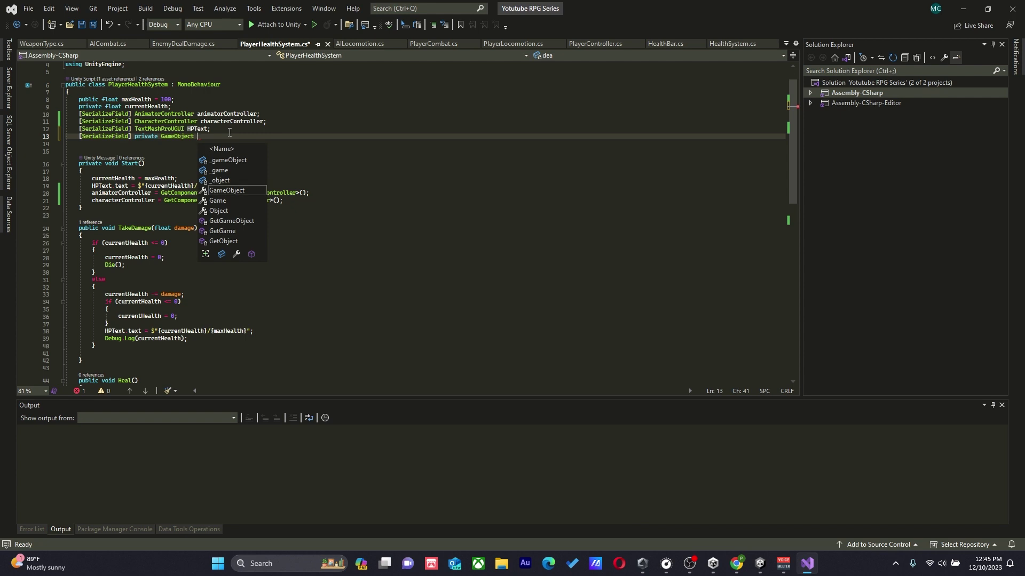
type("Geath")
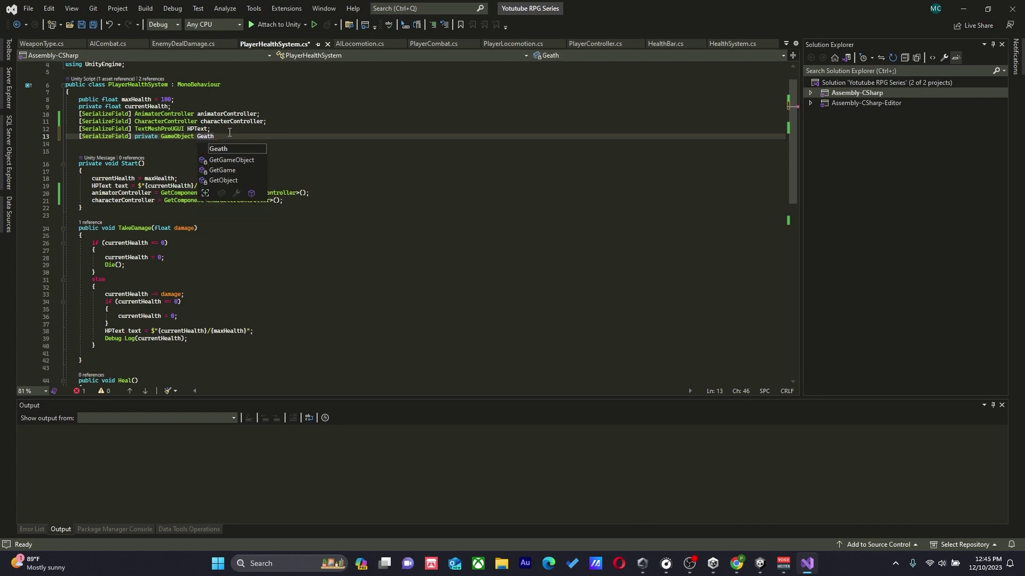
key("BackSpace")
key("BackSpace")
key("BackSpace")
key("BackSpace")
key("BackSpace")
type("DeathS")
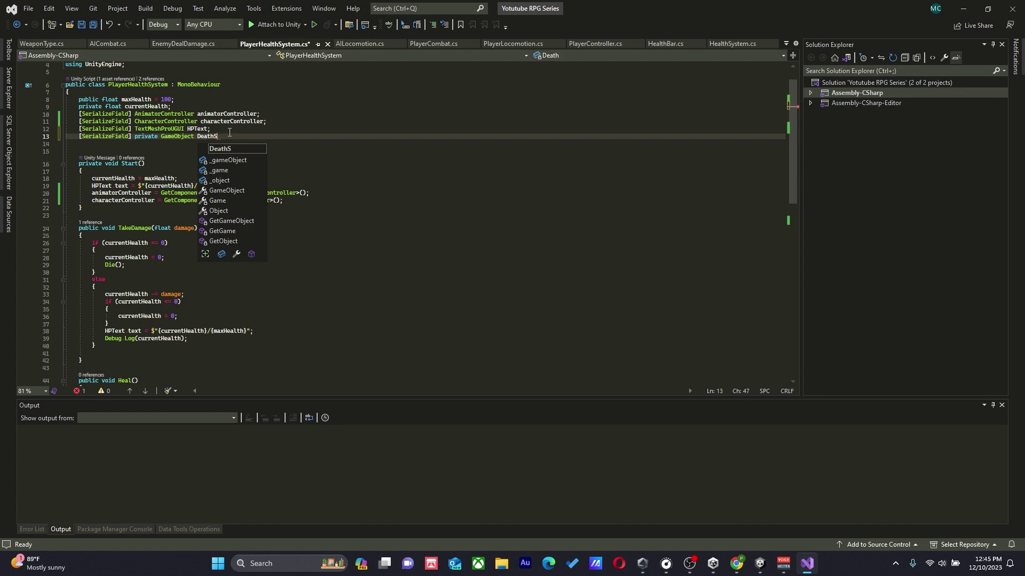
type("creen;")
Add DeathScreen.SetActive(true); as the last line of Die() and save all files.
scroll(214, 207, "down", 3)
scroll(215, 207, "down", 4)
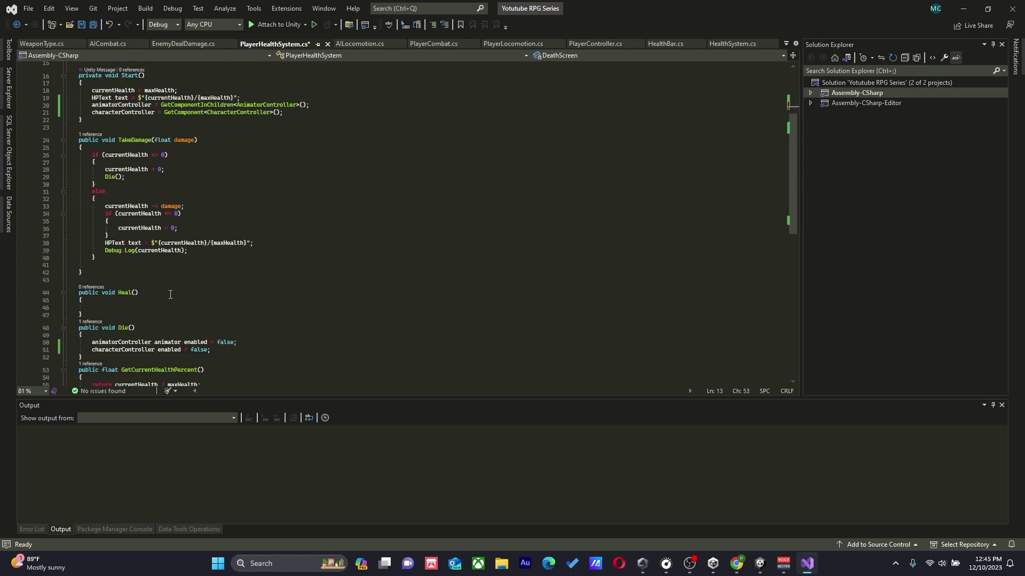
left_click(231, 286)
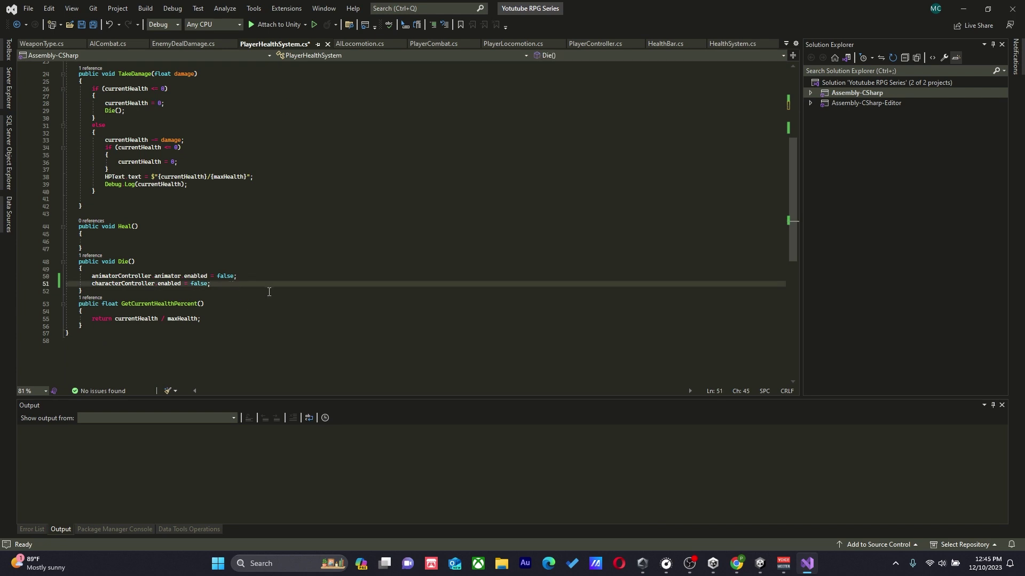
key("Return")
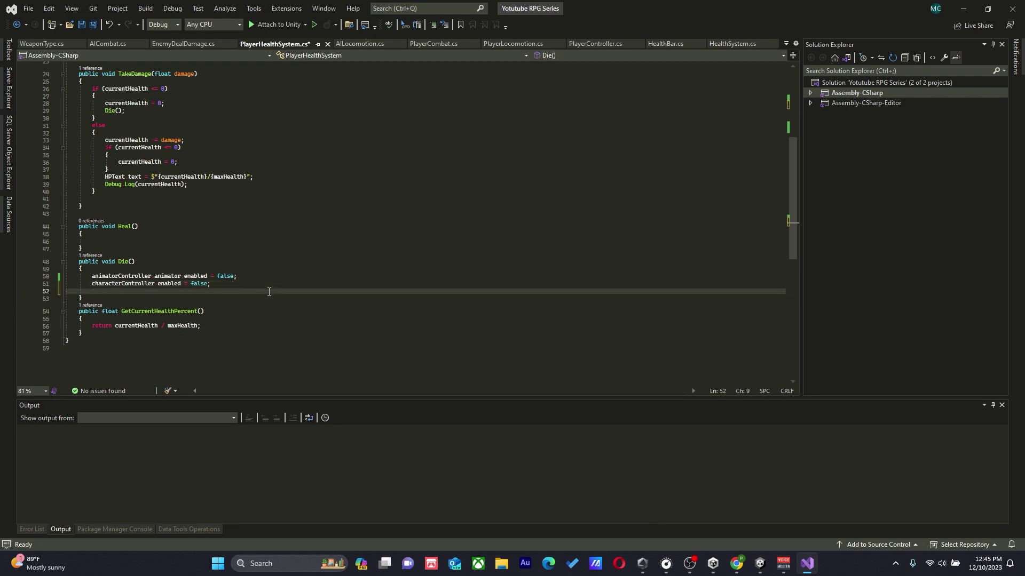
type("DeathScreen")
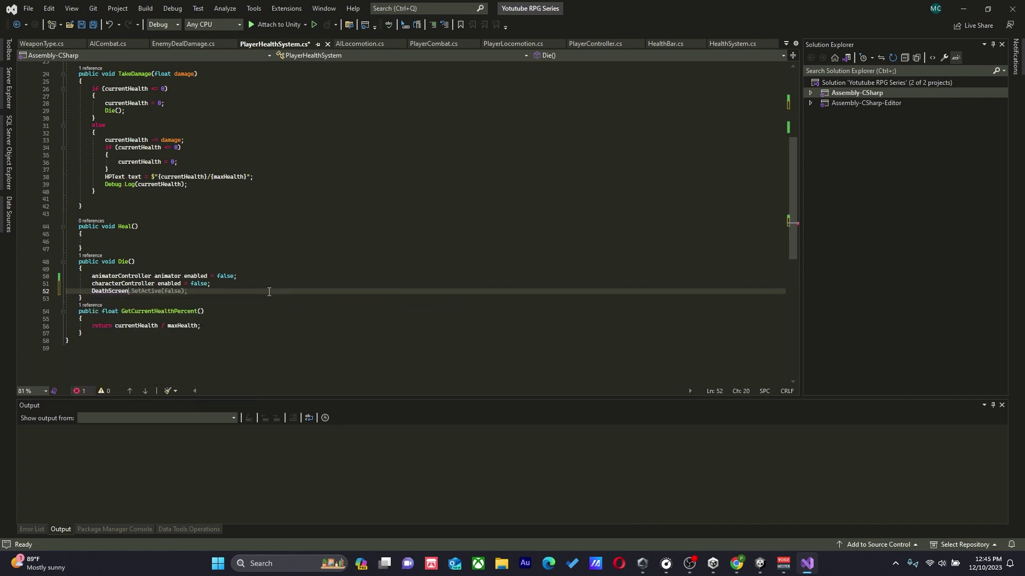
type(".SetActive")
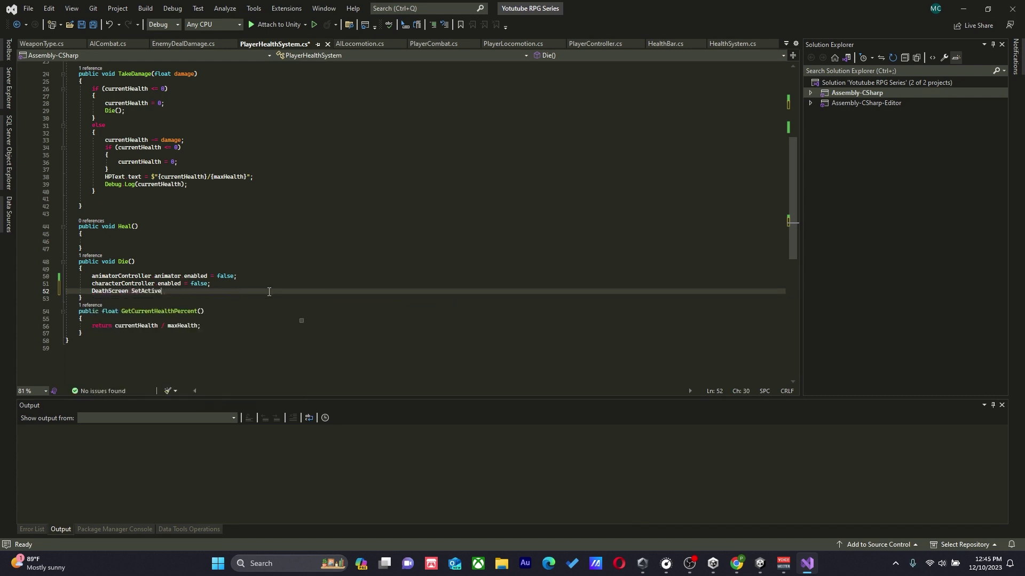
type("(")
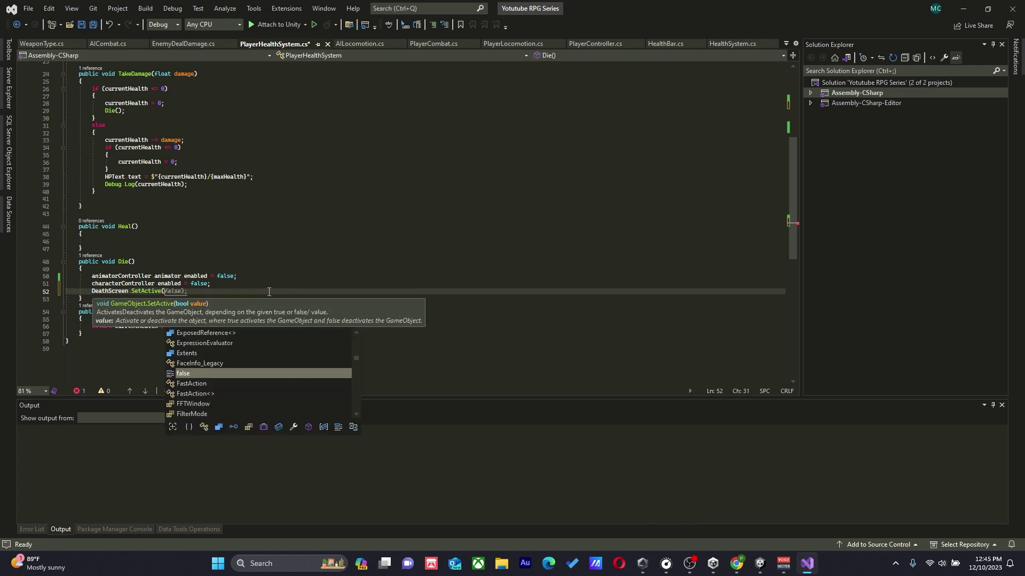
type("tr")
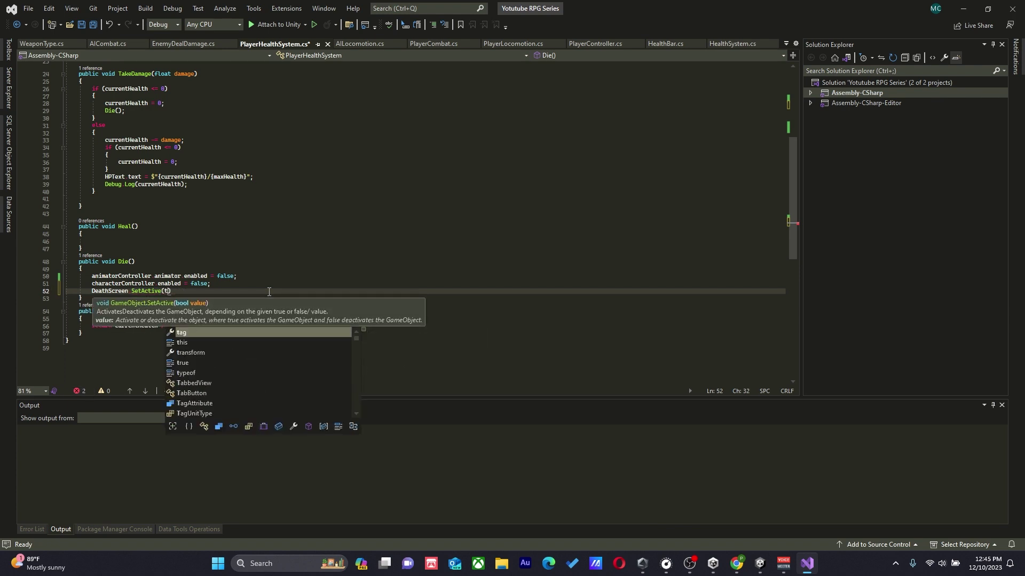
type("u")
key("Tab")
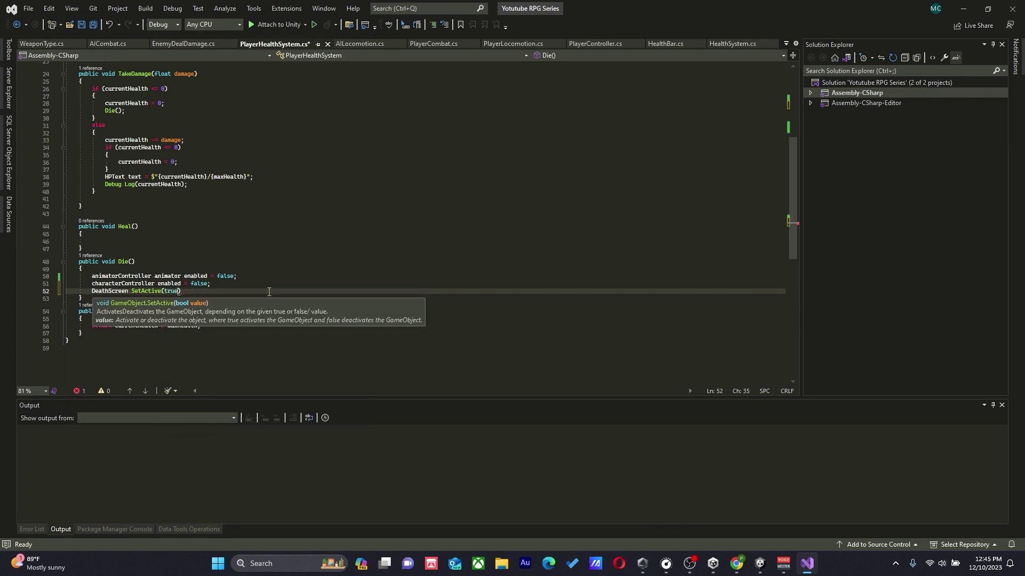
type(");")
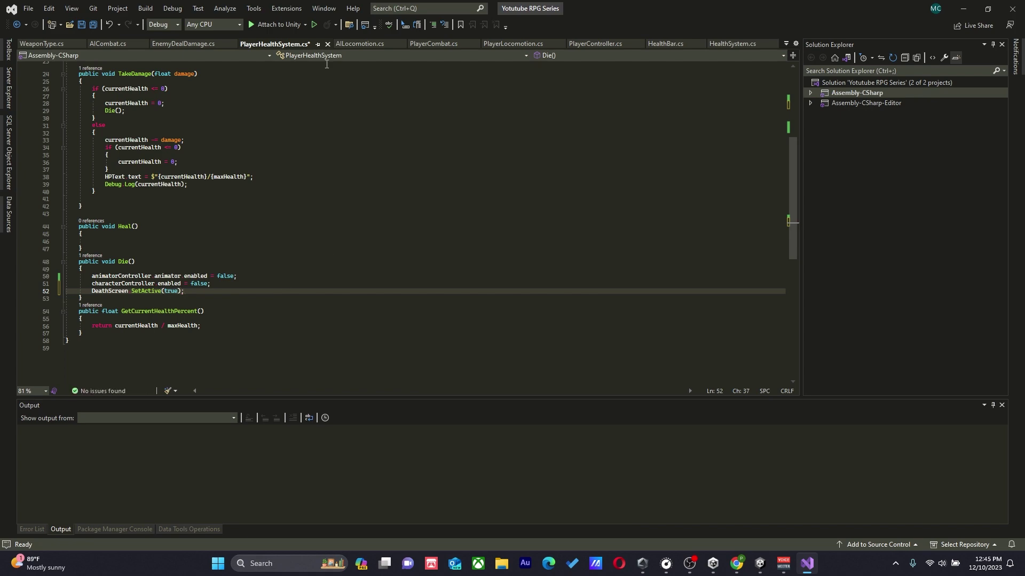
left_click(93, 24)
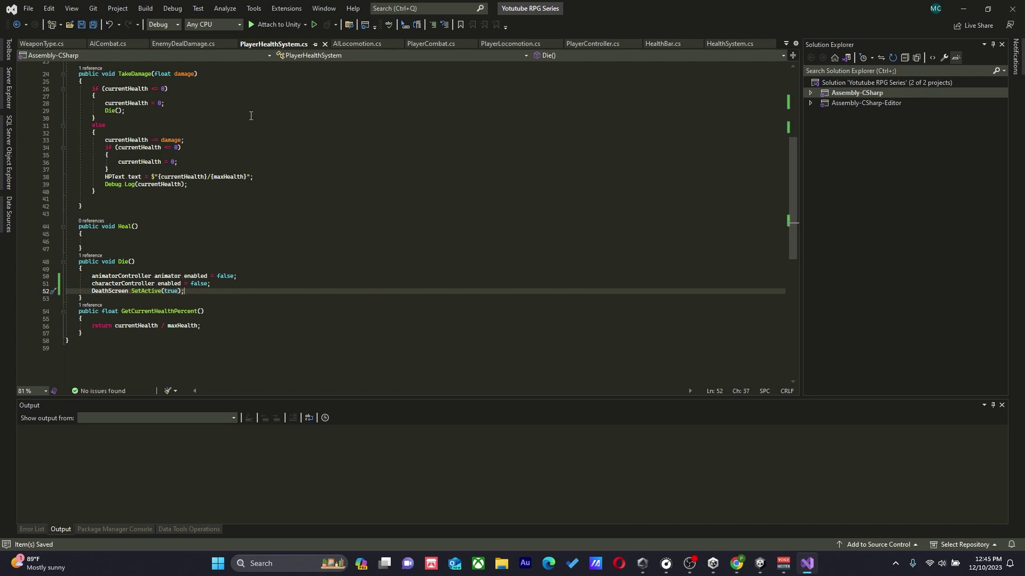
Return to Unity, run the game and let the Soldier kill the player to test the death screen, and stop Play mode.
left_click(964, 8)
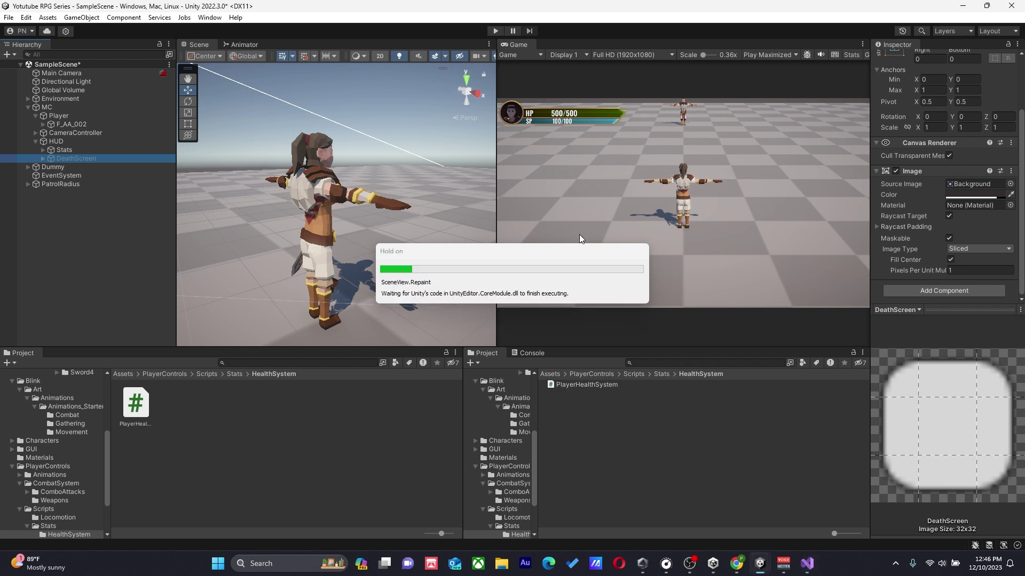
left_click(494, 29)
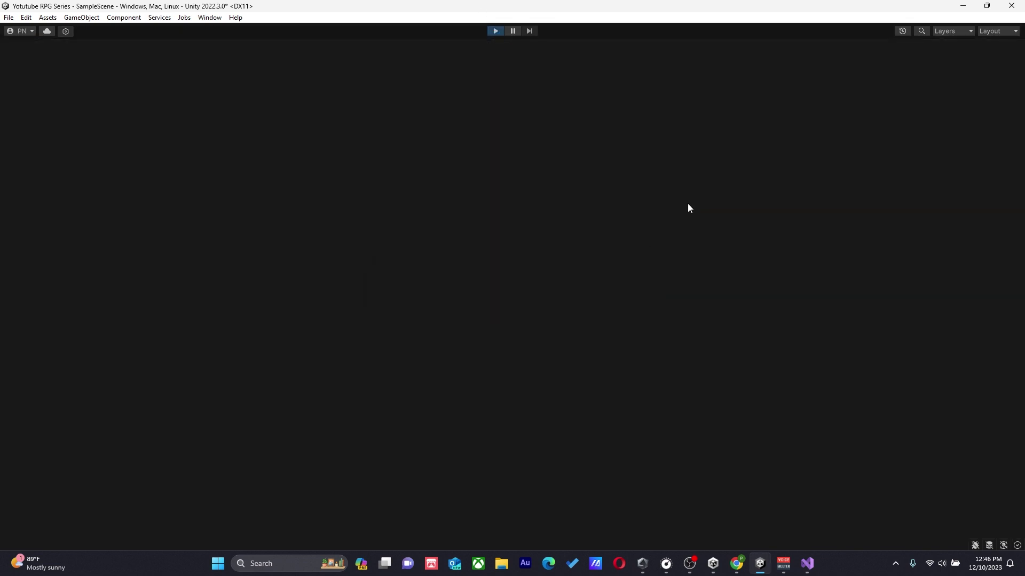
key("w")
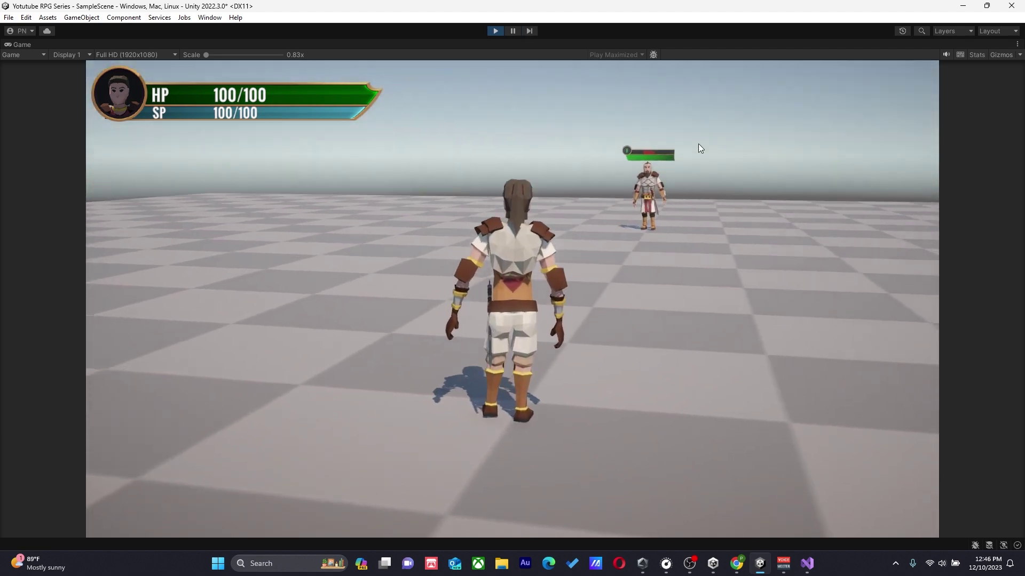
key("w")
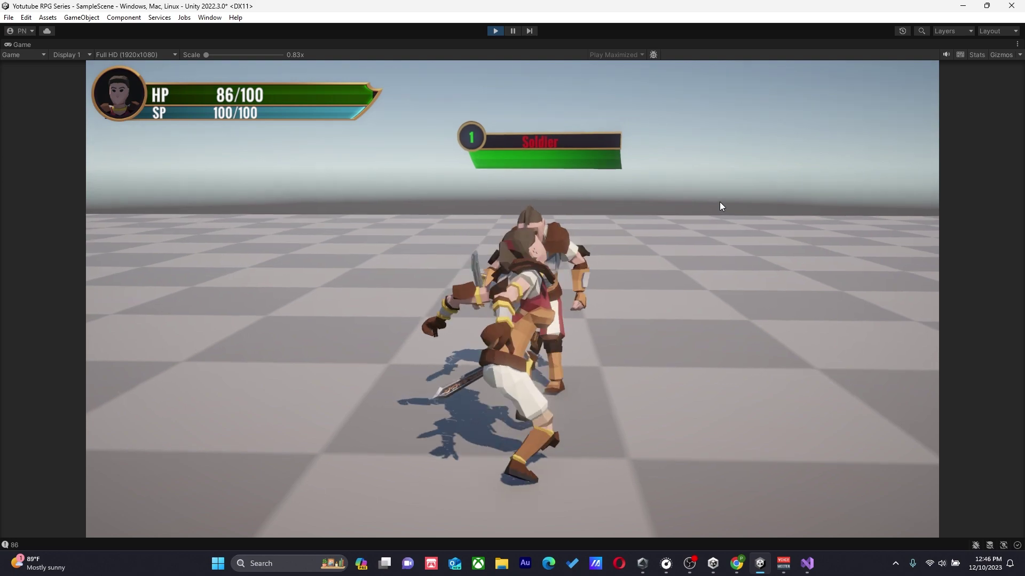
key("w")
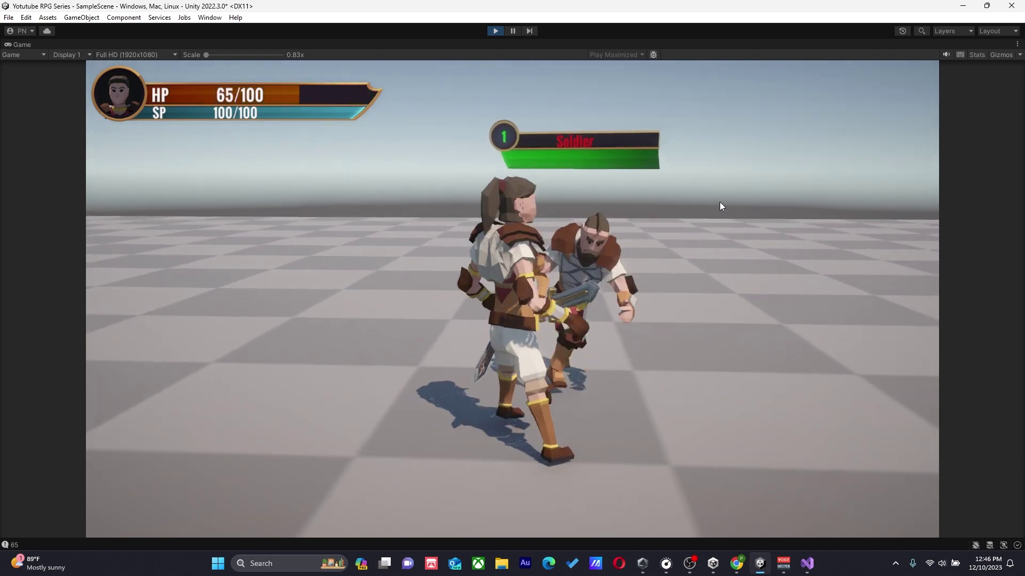
key("w")
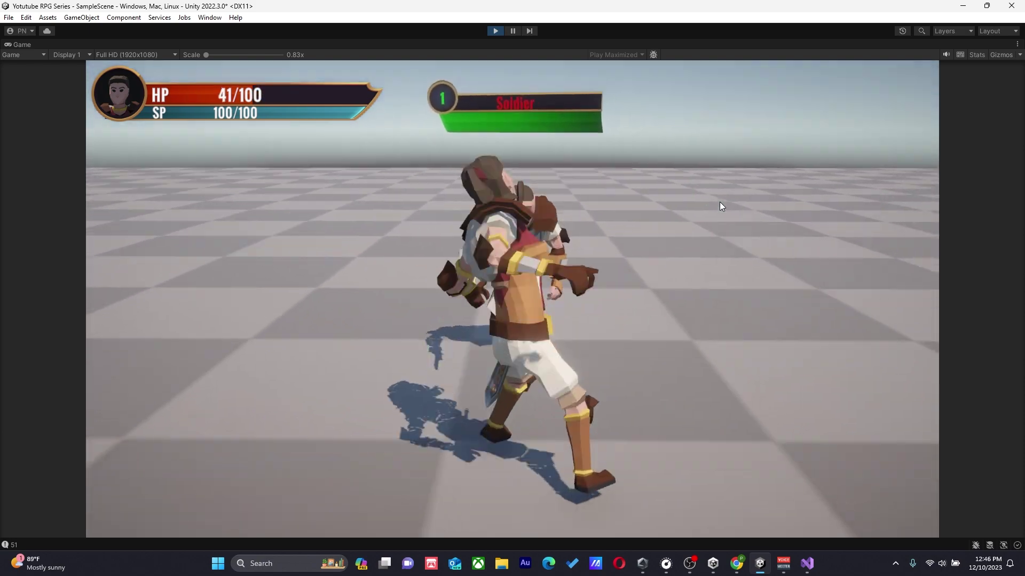
key("w")
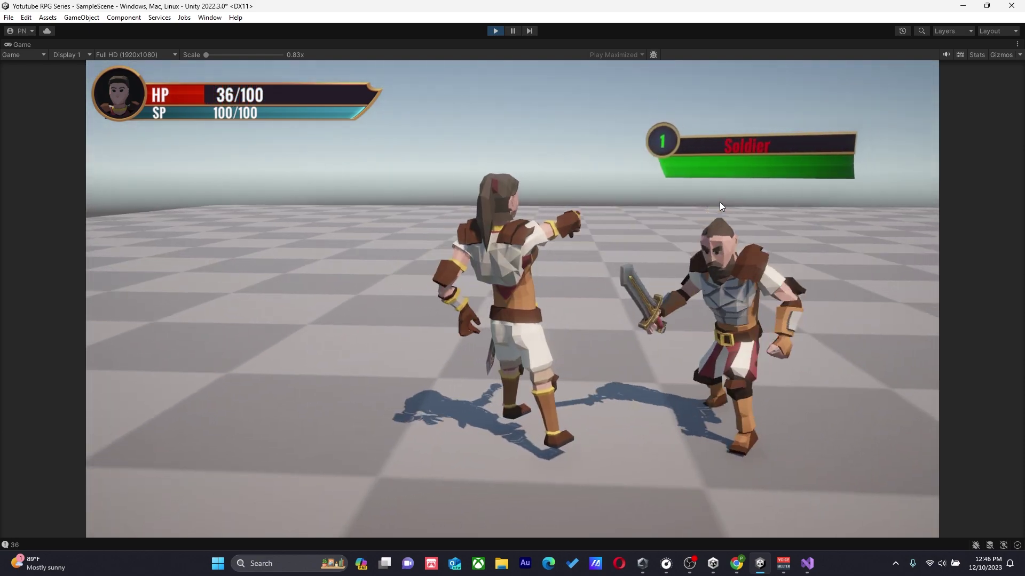
key("w")
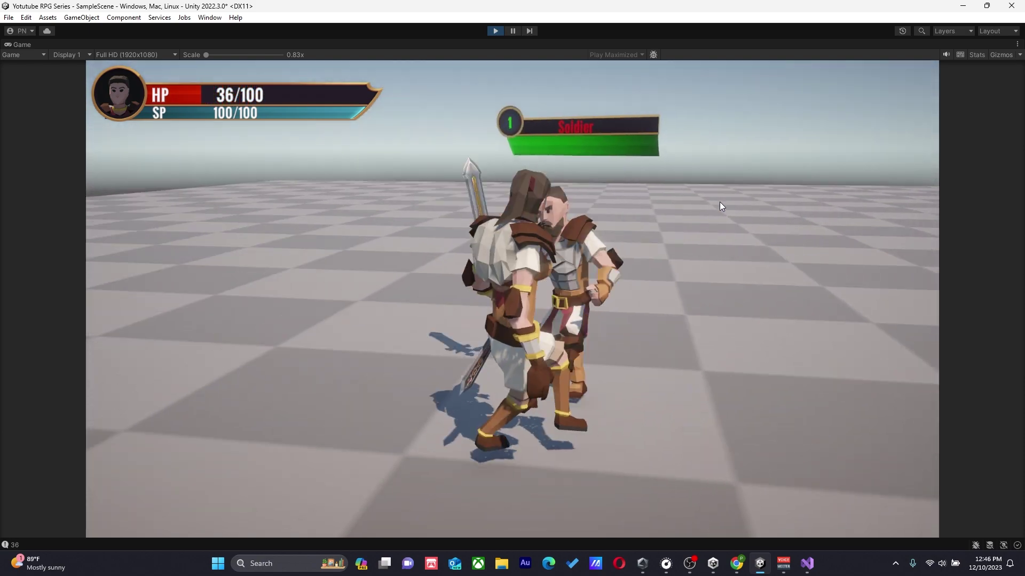
key("w")
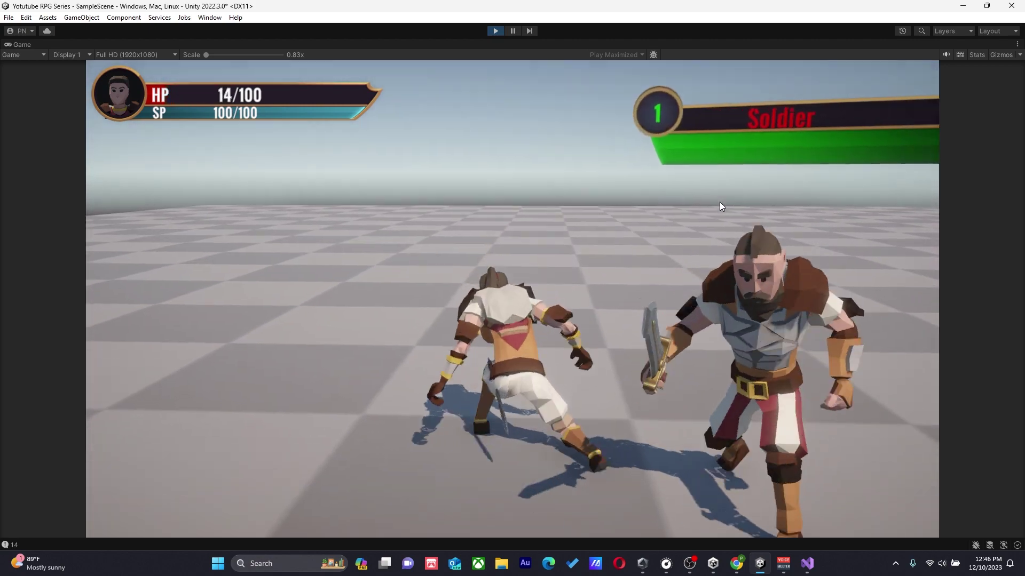
key("w")
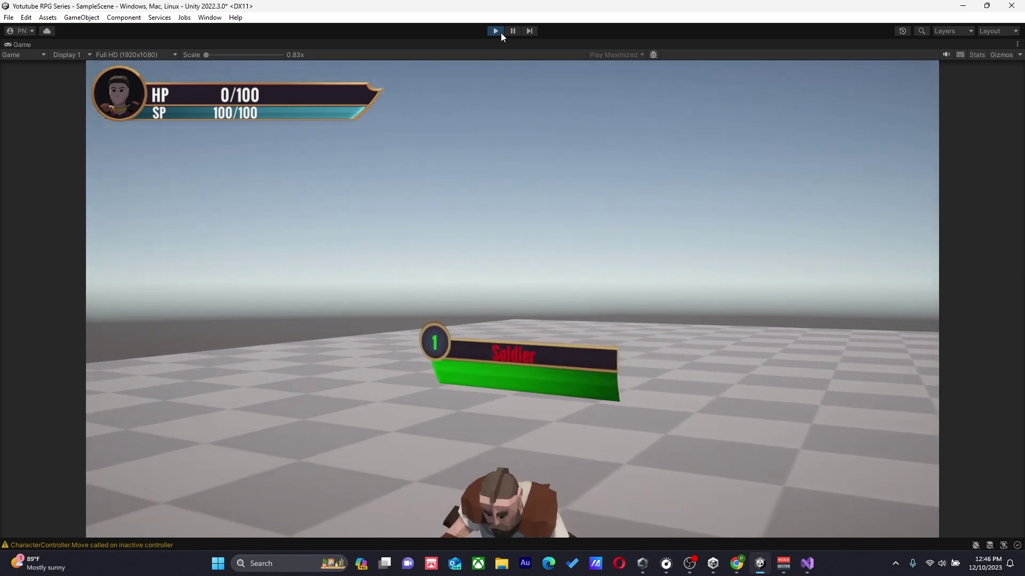
left_click(501, 32)
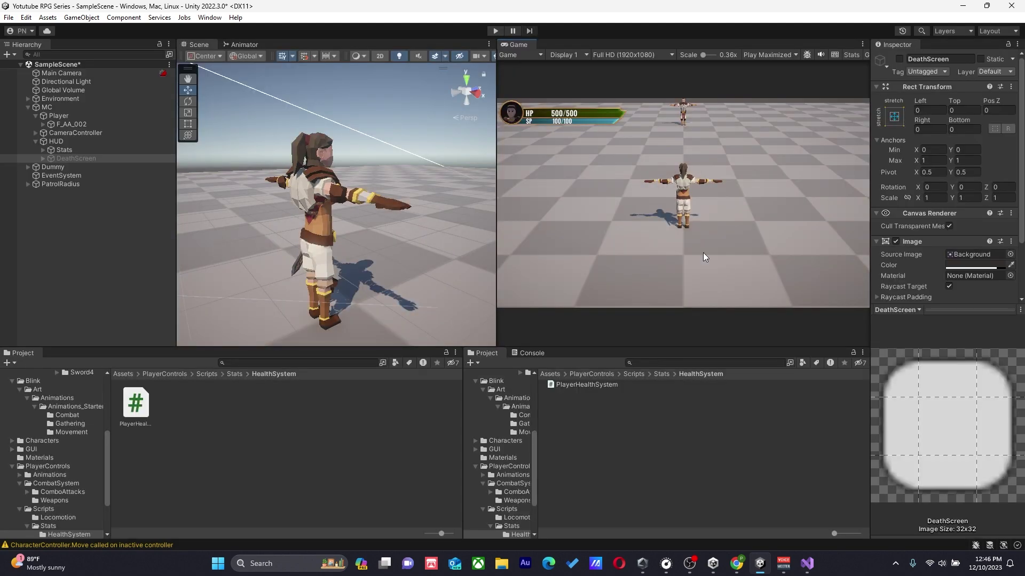
Assign the HUD's DeathScreen object to the Death Screen field of the Player's Player Health System component.
mouse_move(809, 566)
left_click(806, 510)
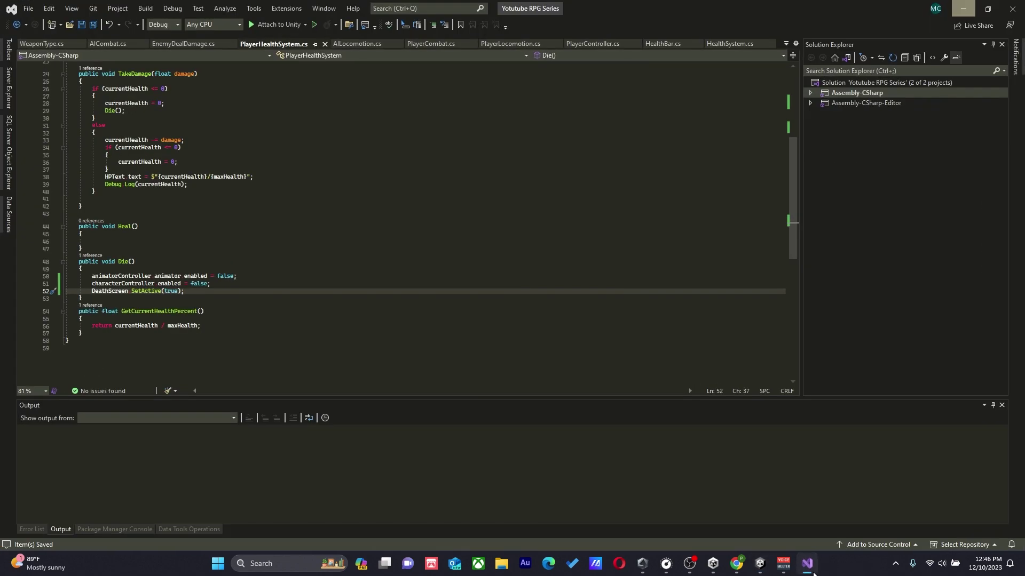
key("alt+Tab")
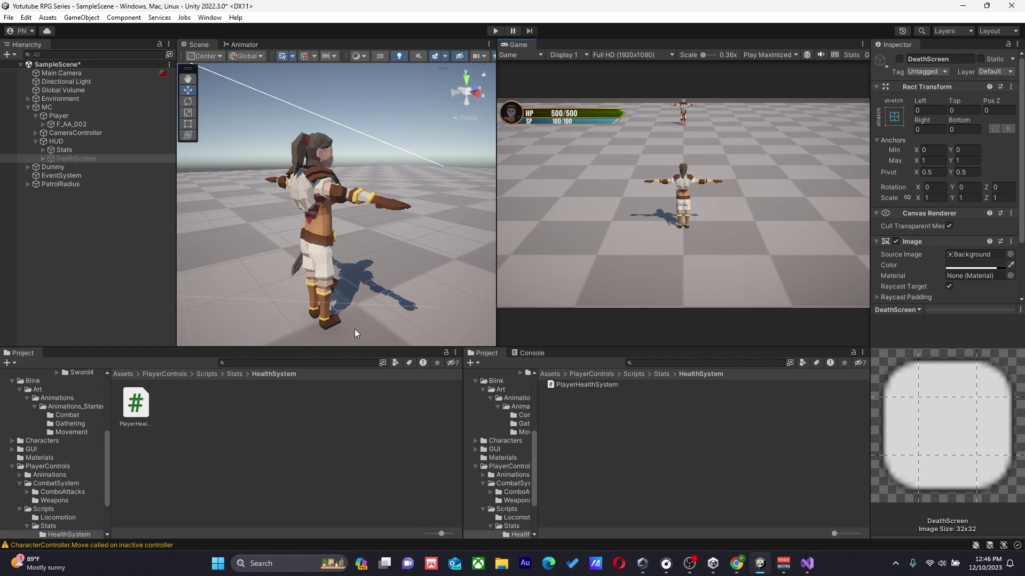
left_click(81, 114)
scroll(950, 264, "down", 10)
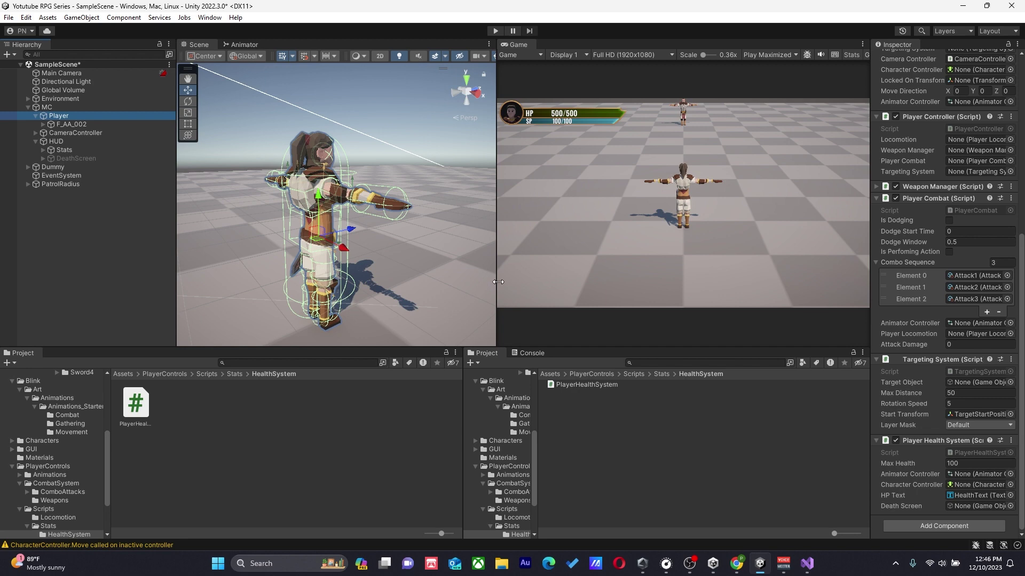
mouse_move(98, 156)
left_mouse_down()
mouse_move(968, 487)
mouse_move(976, 504)
left_mouse_up()
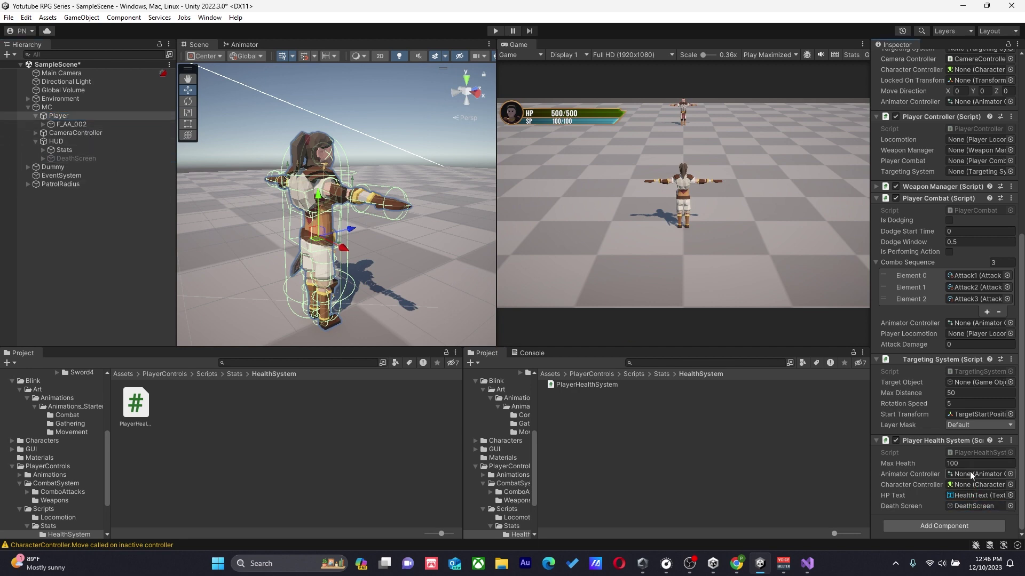
In Visual Studio, add Time.timeScale = 0f; as the last line of Die() in PlayerHealthSystem and save all files.
left_click(806, 564)
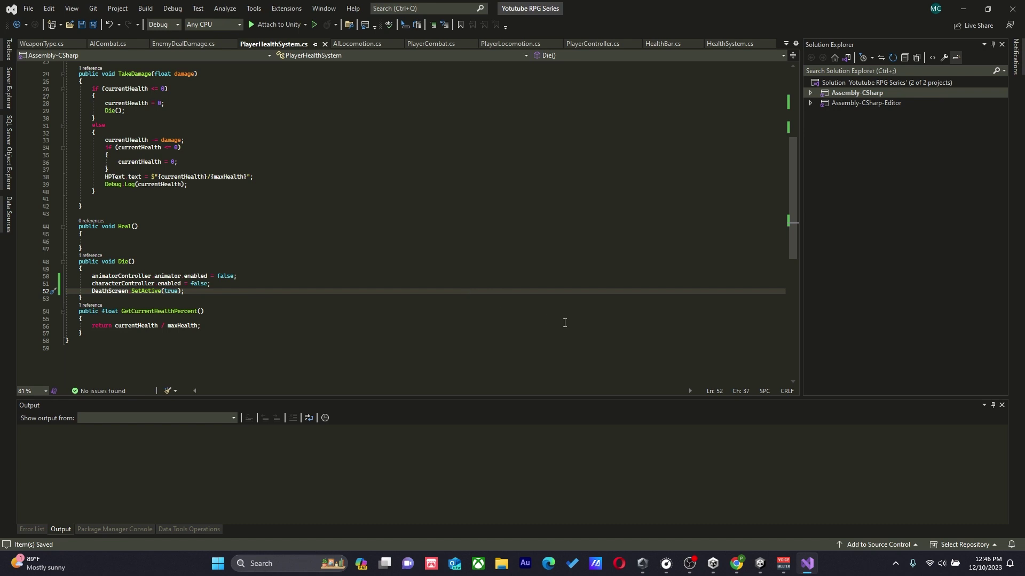
key("Return")
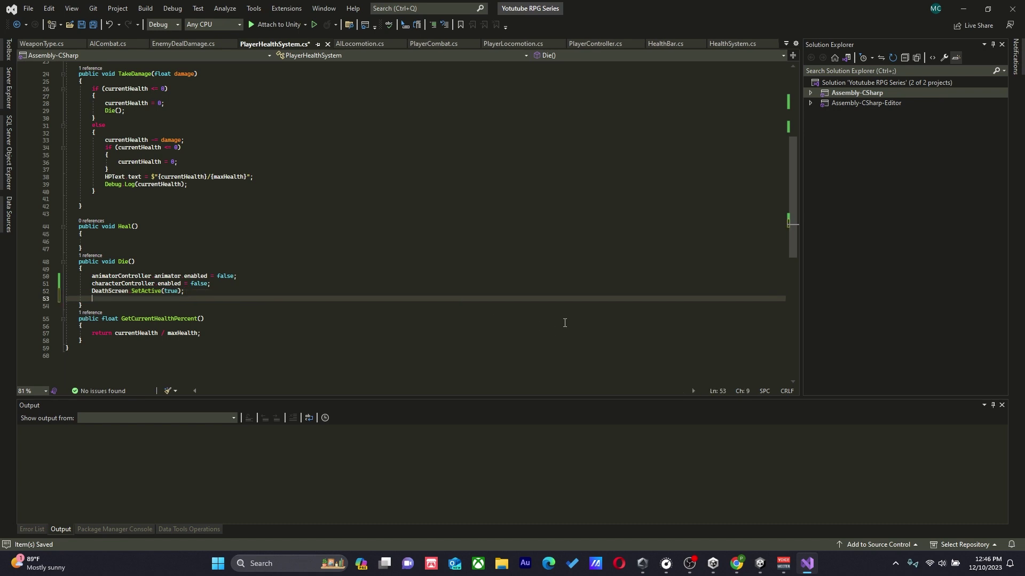
type("Time")
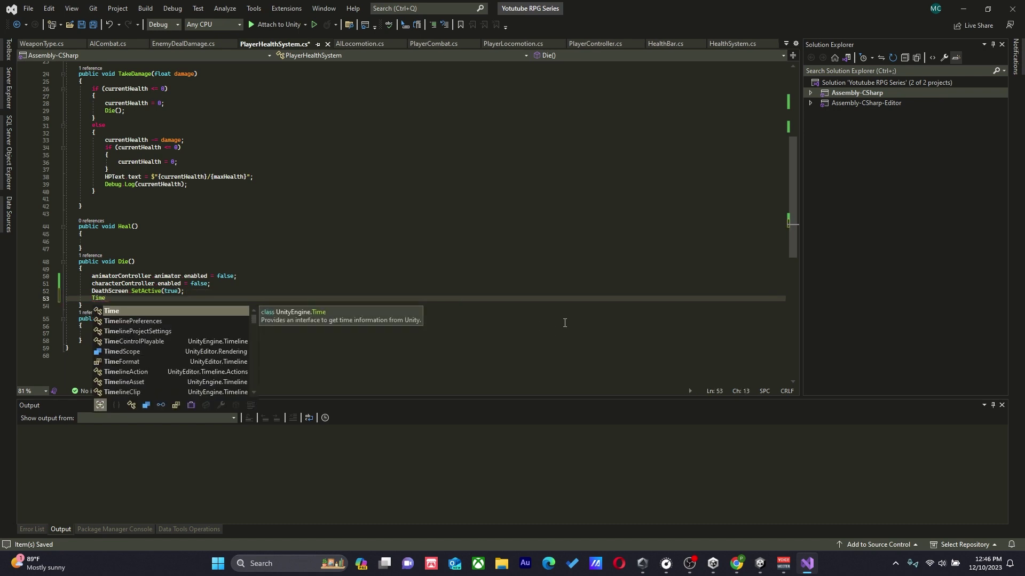
type(".tim")
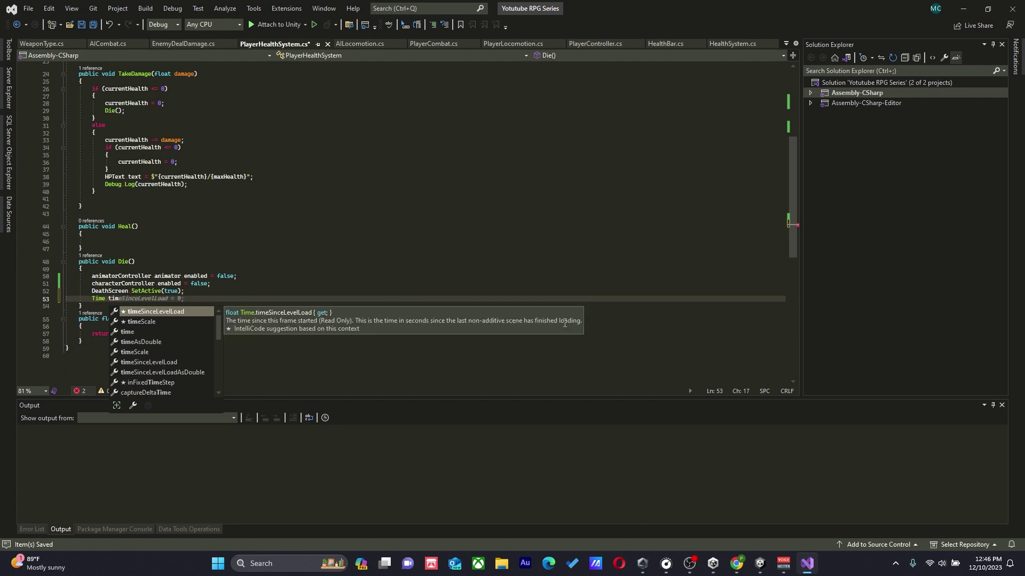
type("eScale")
key("Tab")
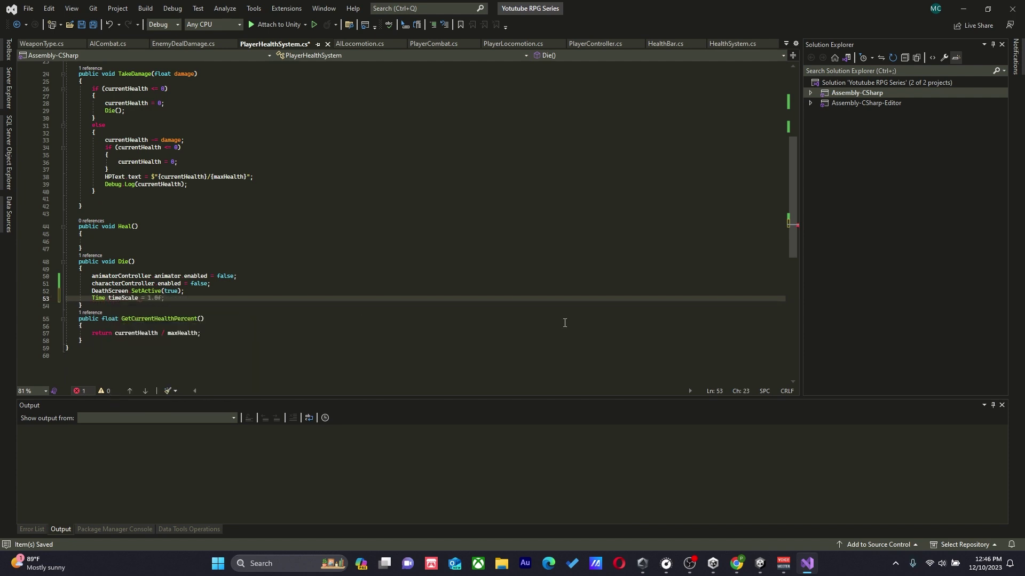
type("= 0f;")
left_click(93, 25)
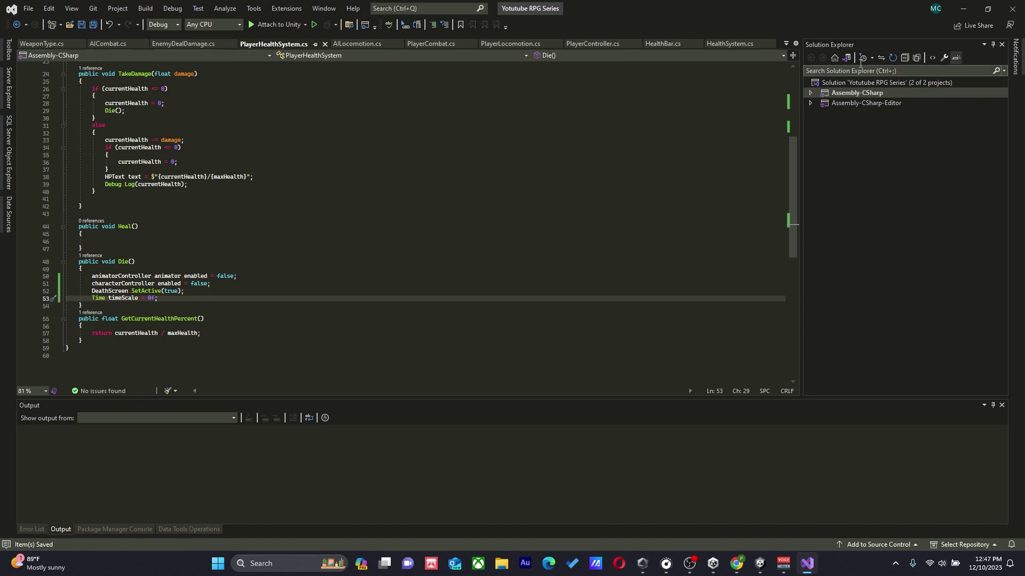
Return to Unity, run the game and let the Soldier kill the player to check the time freeze with the death screen, and stop Play mode.
left_click(970, 8)
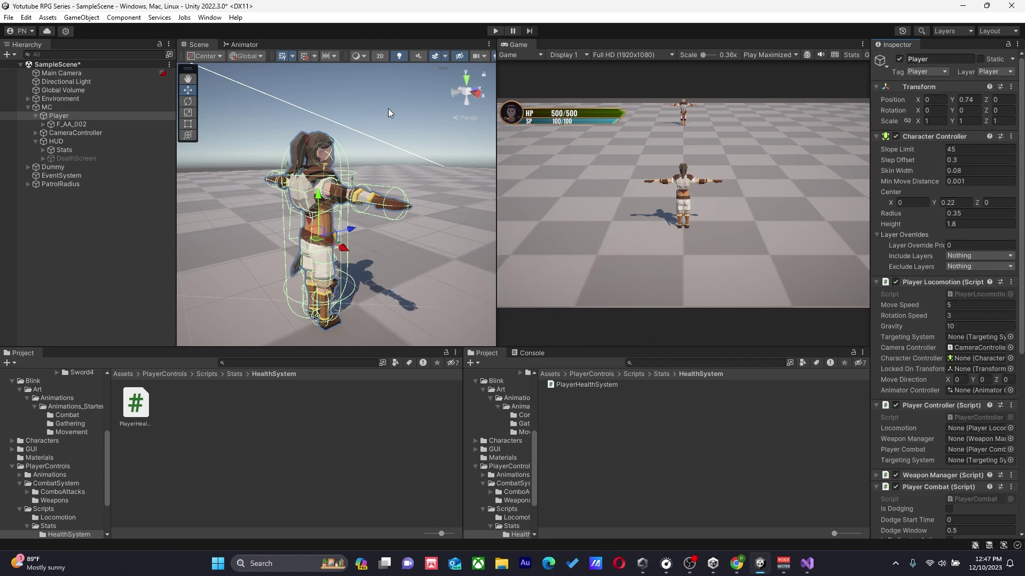
left_click(501, 31)
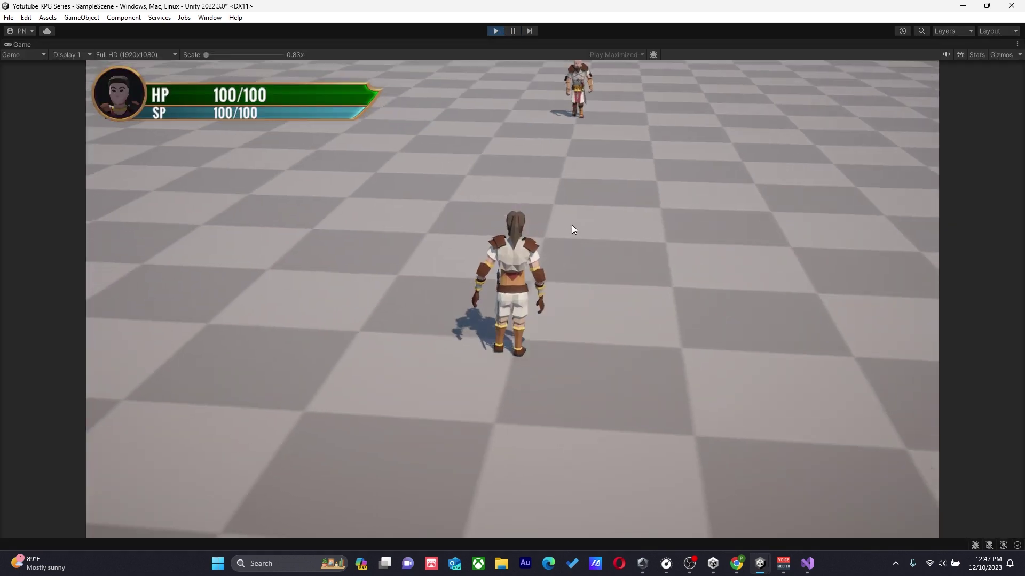
key("w")
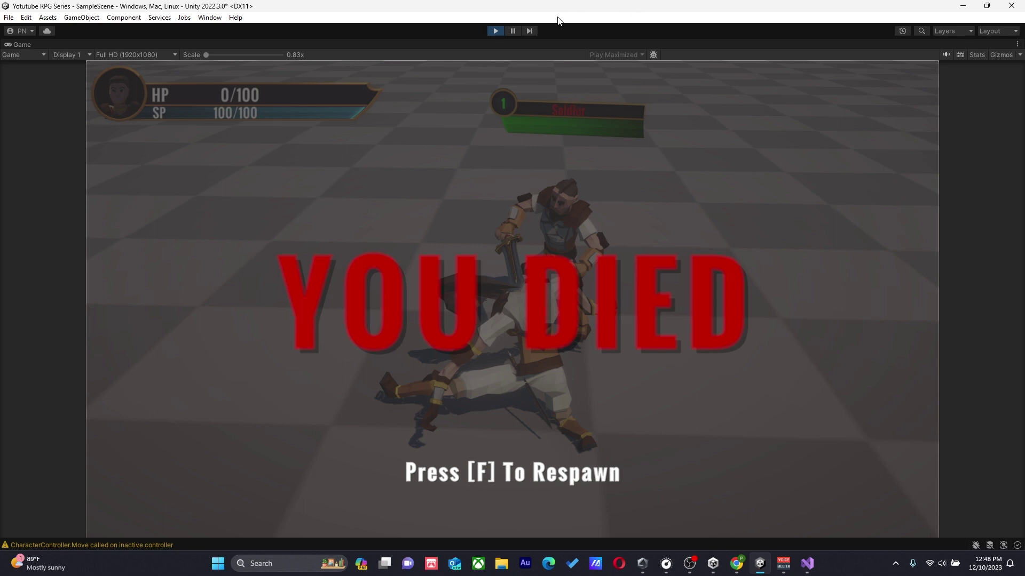
left_click(495, 31)
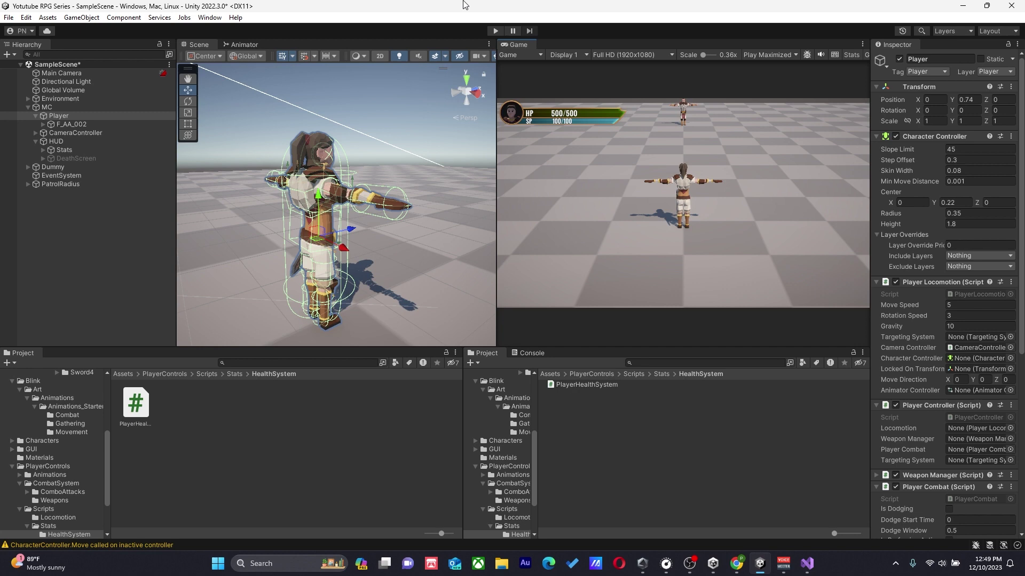
left_click(736, 501)
left_click(697, 563)
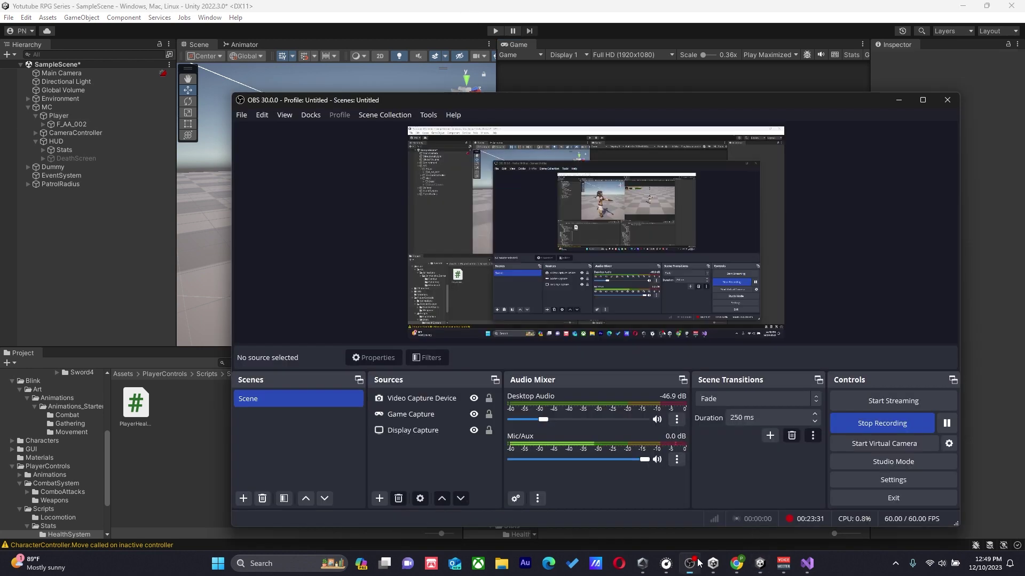
left_click(878, 424)
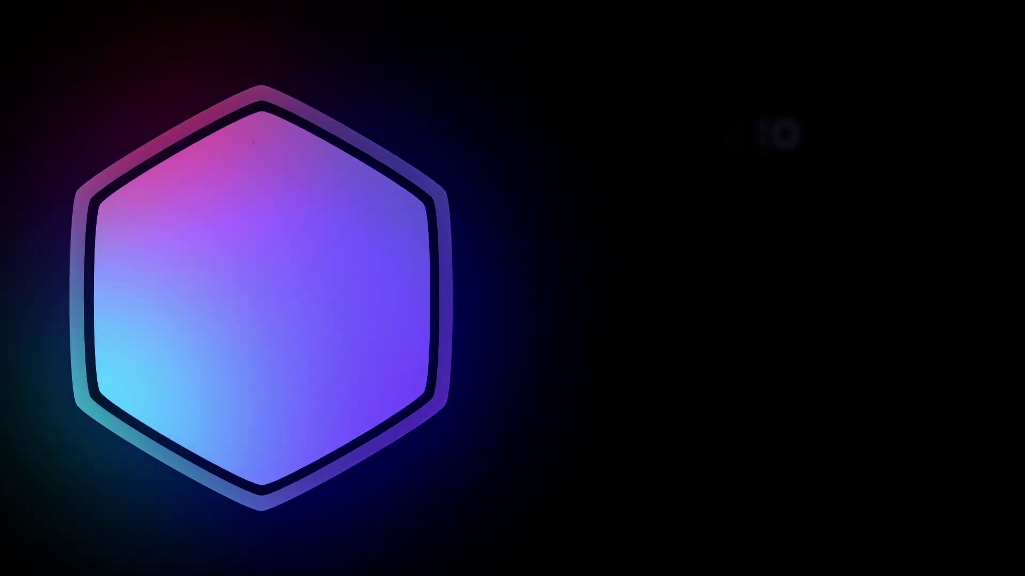